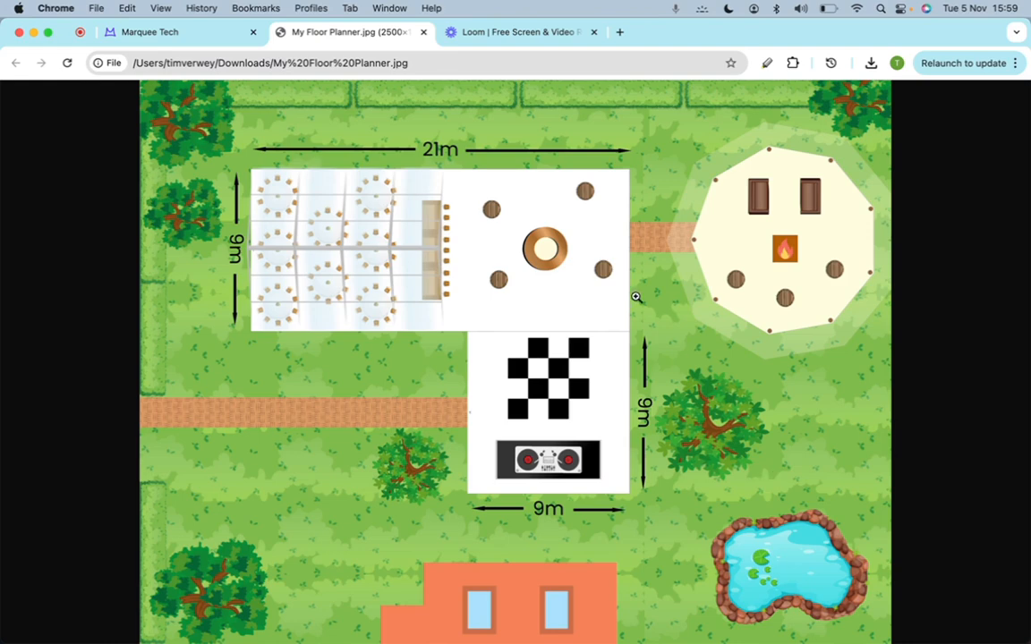
Switch to the Marquee Tech page and view the free floor plan tool's access form.
click(217, 34)
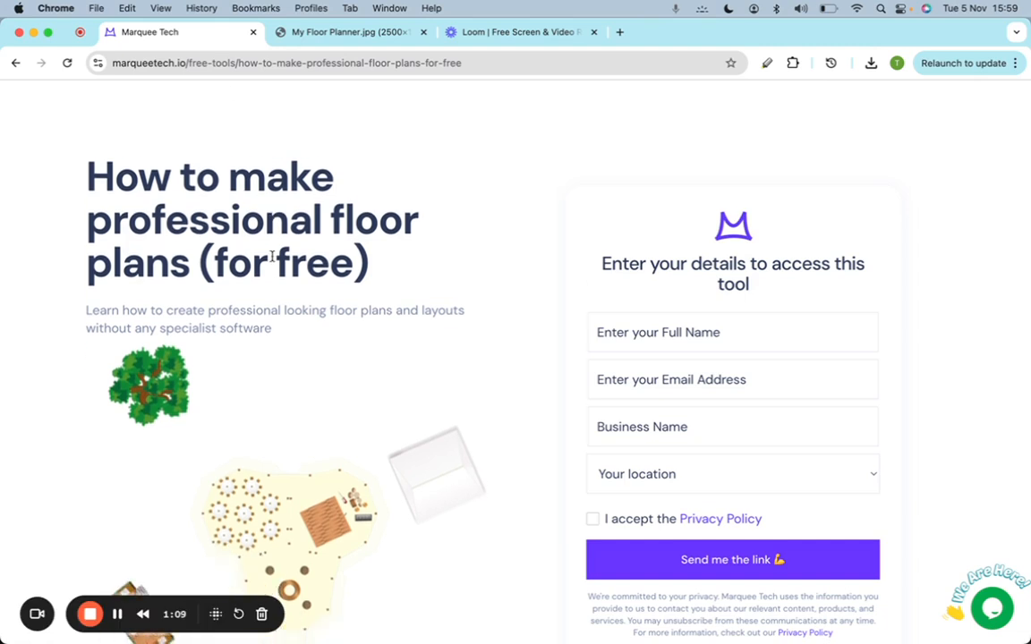
scroll(333, 196, down, 2)
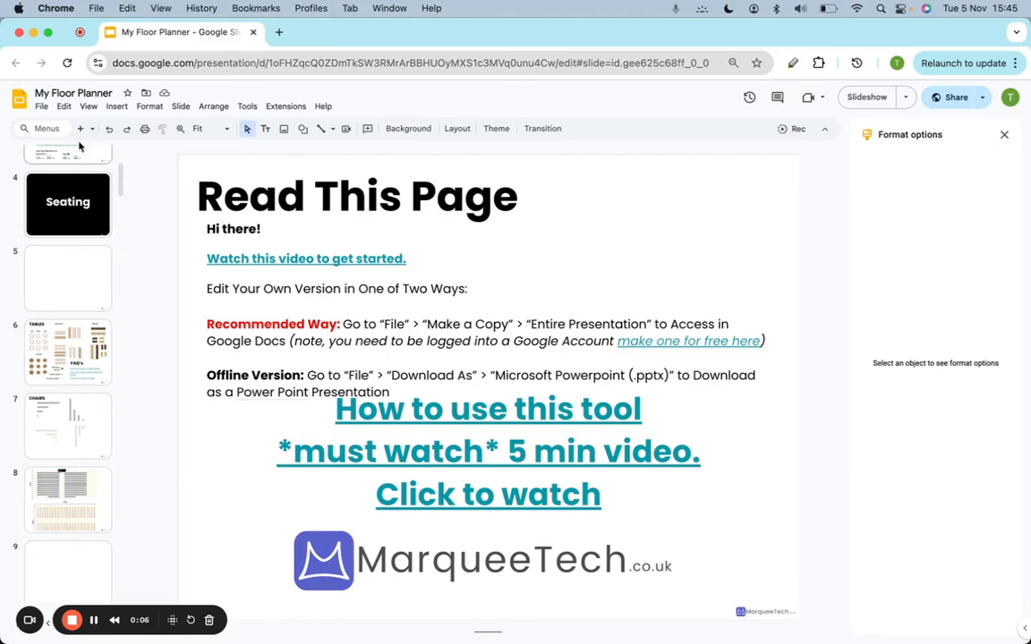
Examine the options for copying the entire presentation and for downloading it as Microsoft PowerPoint.
click(53, 107)
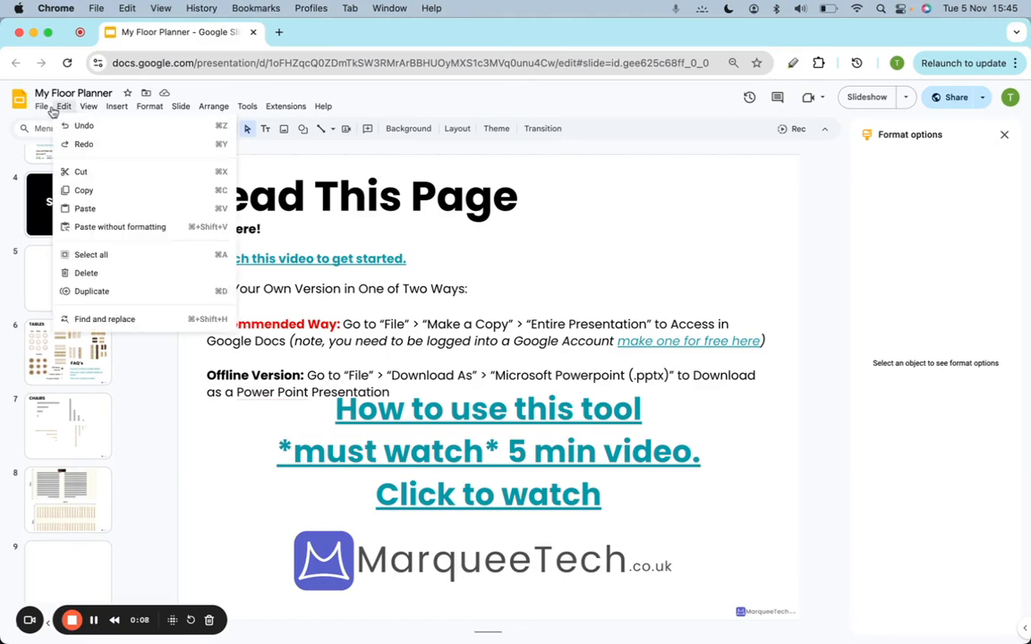
click(53, 106)
click(44, 108)
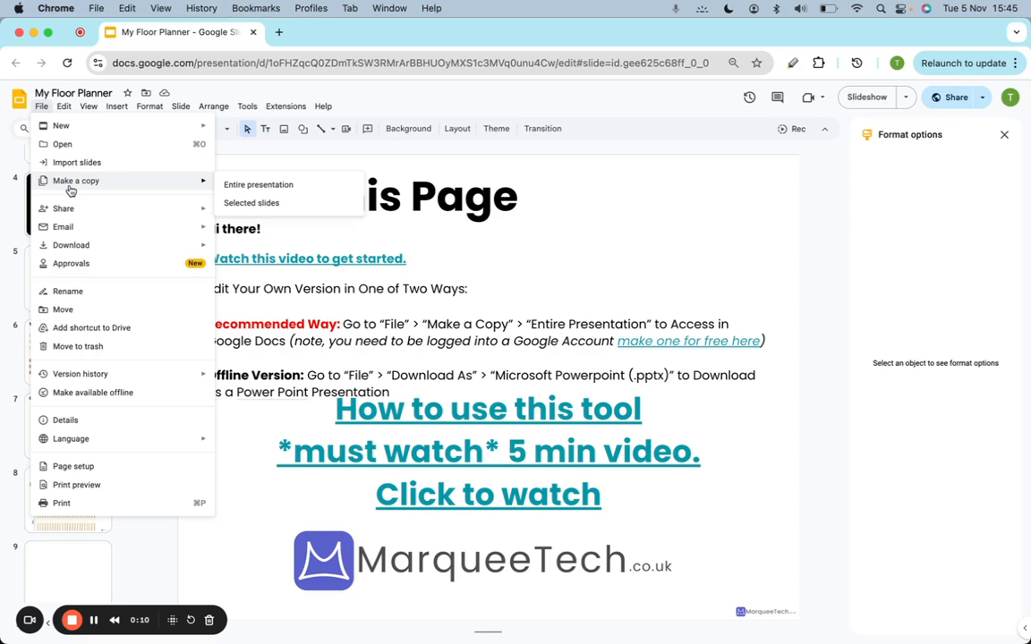
mouse_move(196, 182)
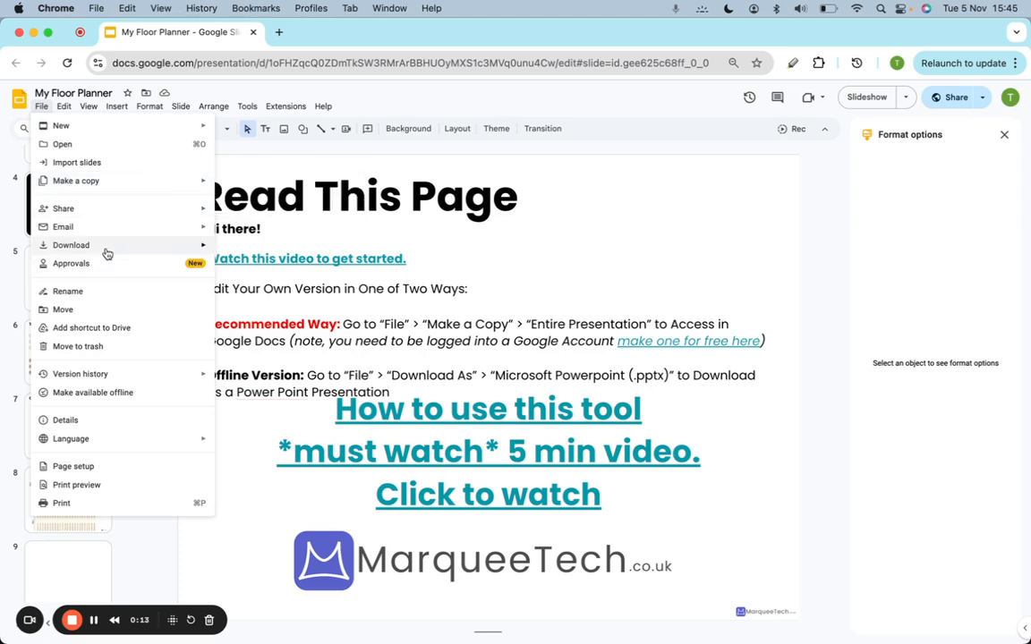
mouse_move(104, 252)
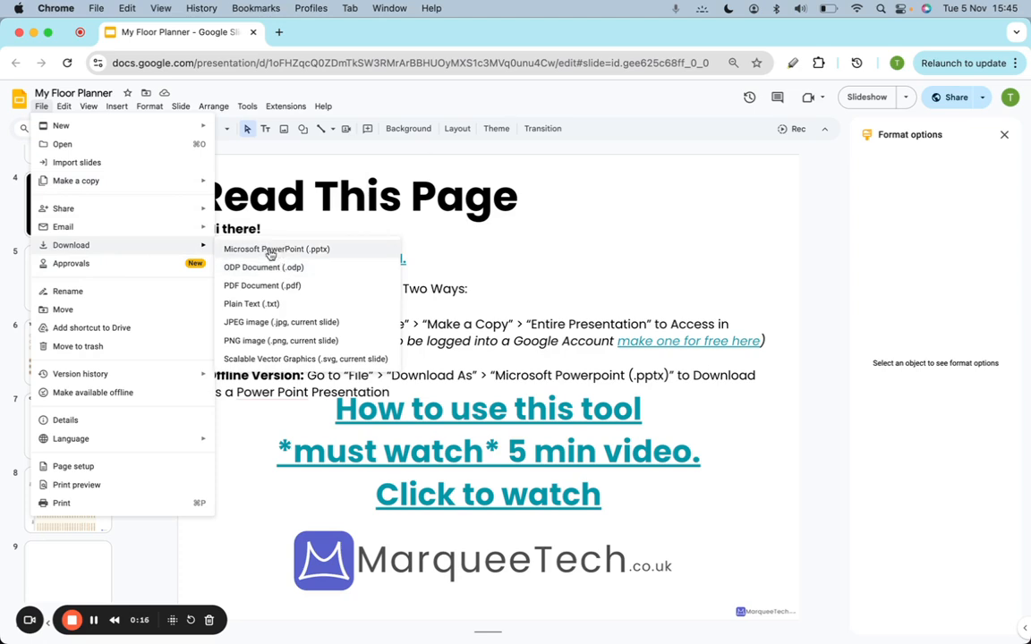
mouse_move(77, 183)
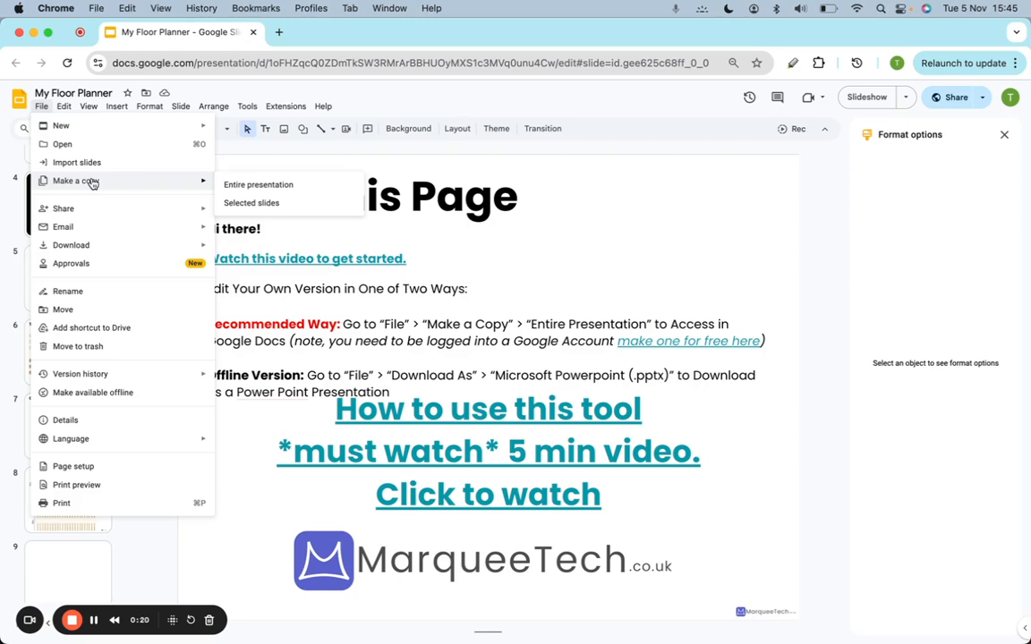
click(280, 158)
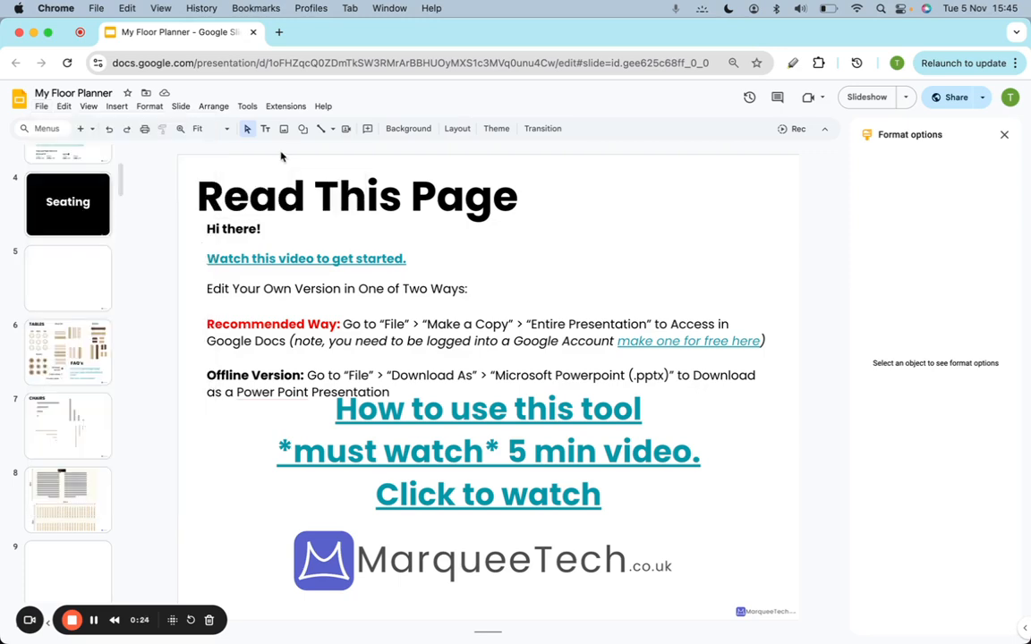
Duplicate the grass site slide from the Sites section and move one copy directly after blank slide 9.
scroll(106, 301, down, 2)
click(85, 515)
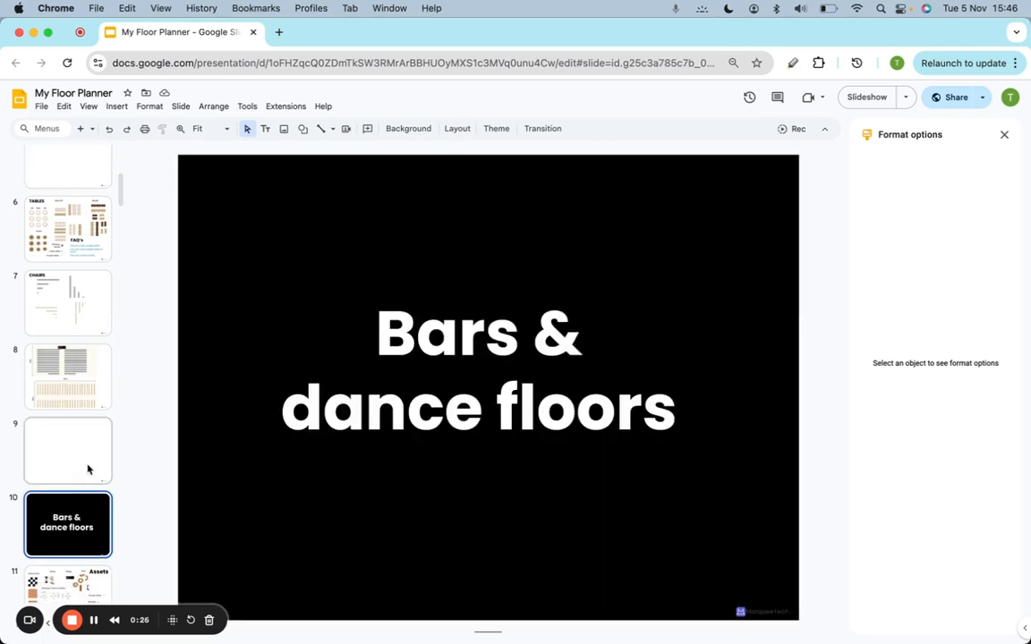
click(87, 469)
scroll(88, 464, down, 10)
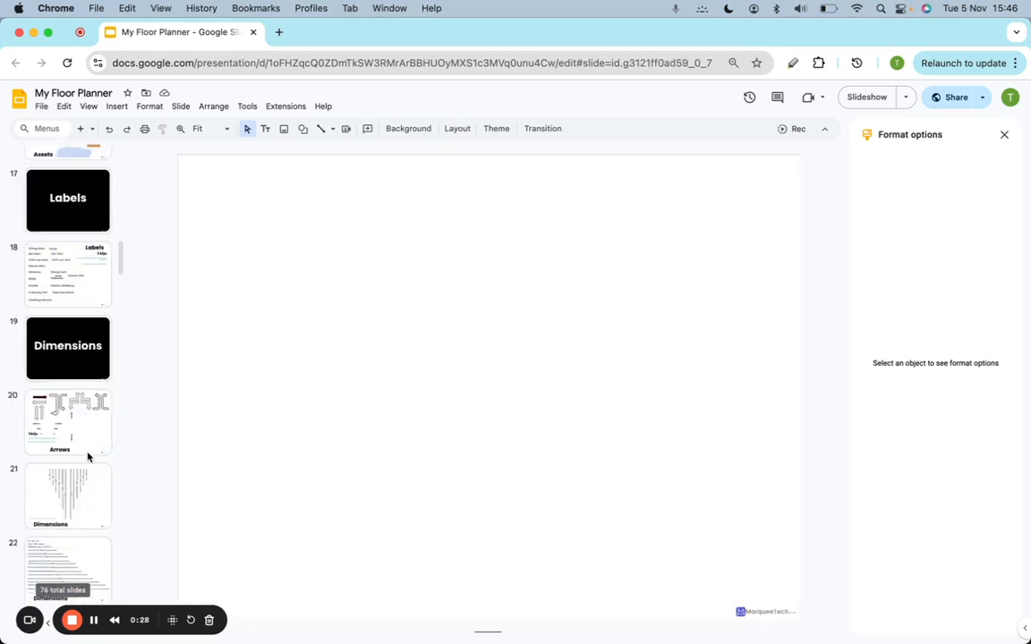
scroll(88, 456, down, 5)
click(76, 501)
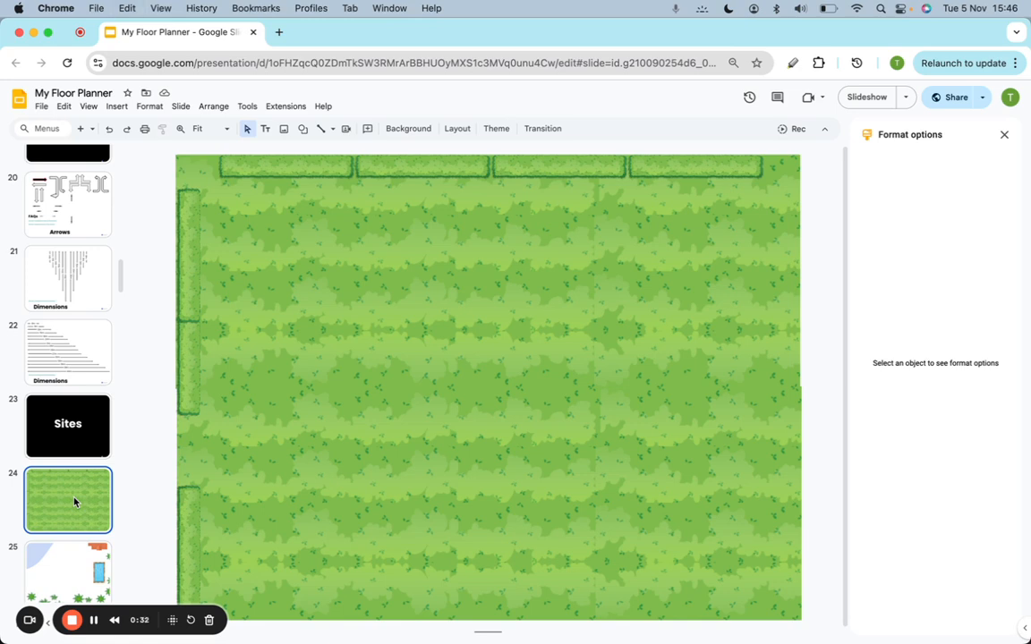
key(super+d)
click(75, 501)
drag(76, 501, 62, 402)
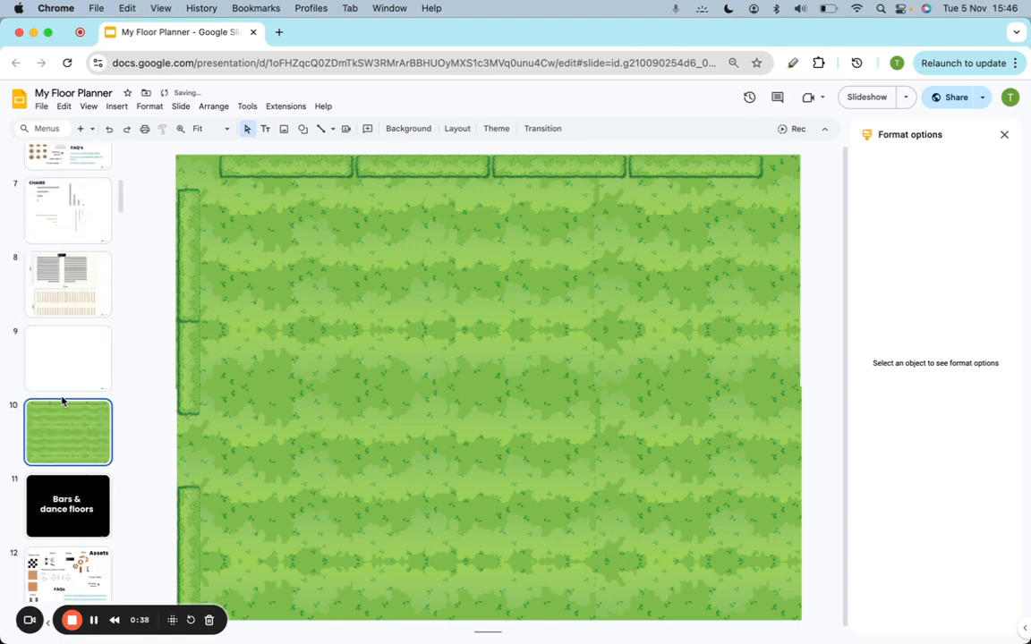
Copy the 9m square from the frame tents slide onto the grass slide 10 and move it nearer the middle of the lawn.
scroll(62, 401, down, 10)
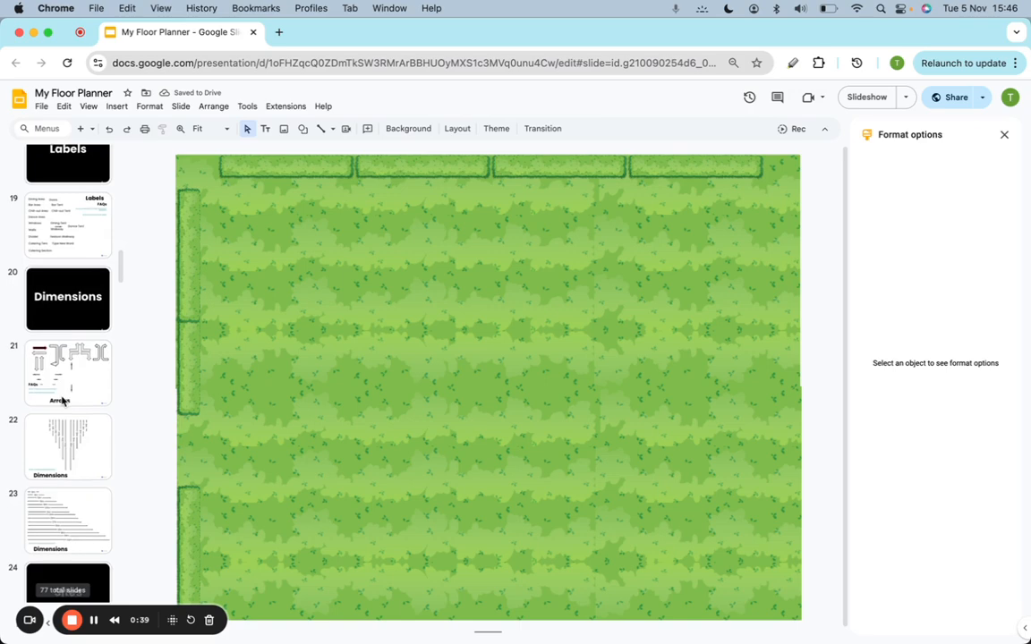
scroll(62, 401, down, 15)
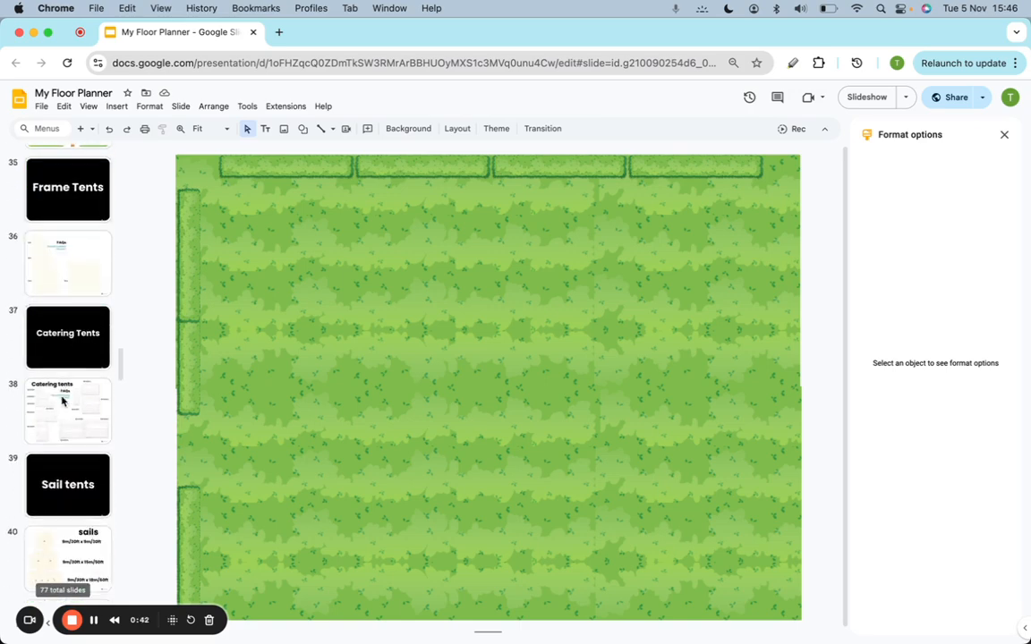
click(81, 267)
click(318, 371)
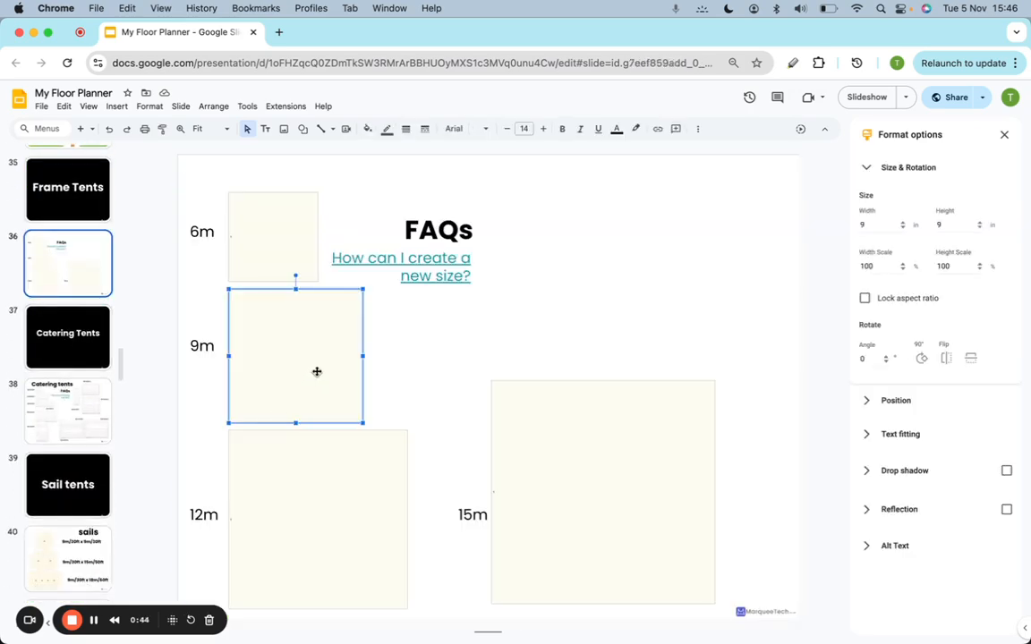
scroll(62, 254, up, 20)
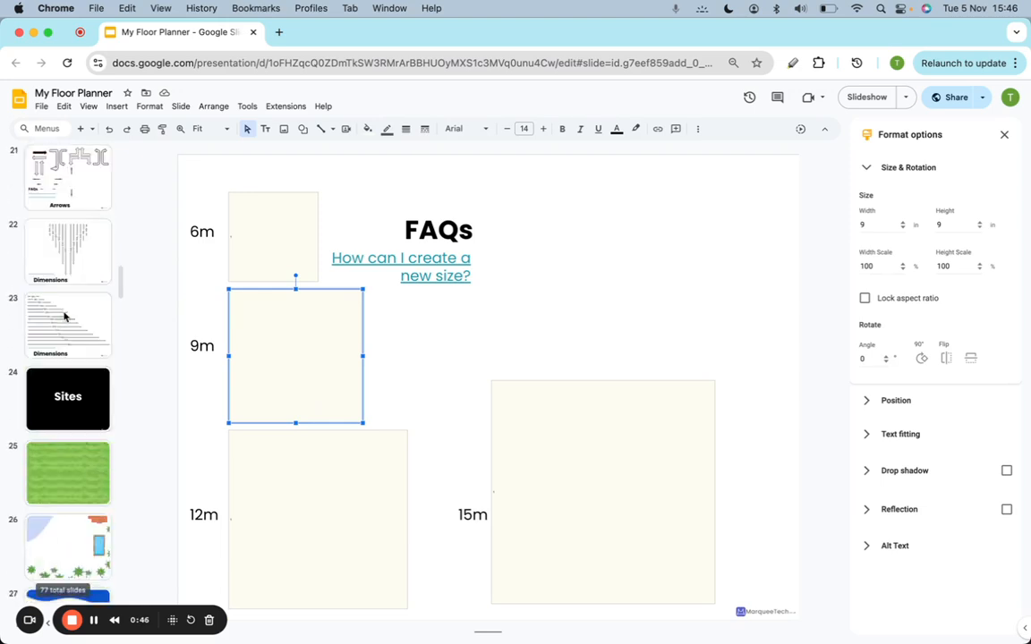
scroll(65, 316, up, 8)
click(59, 331)
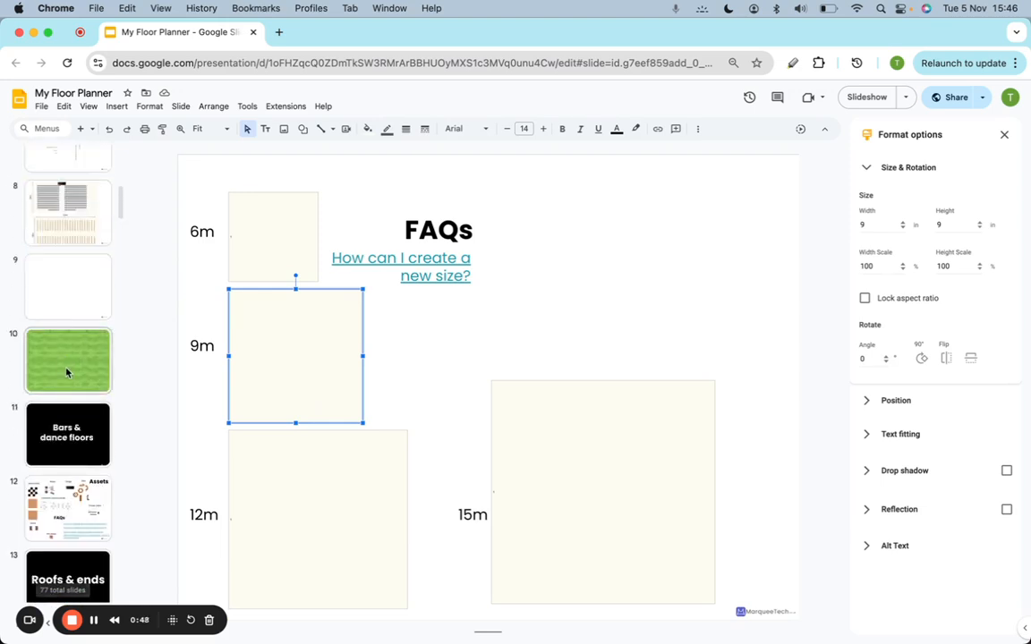
key(super+v)
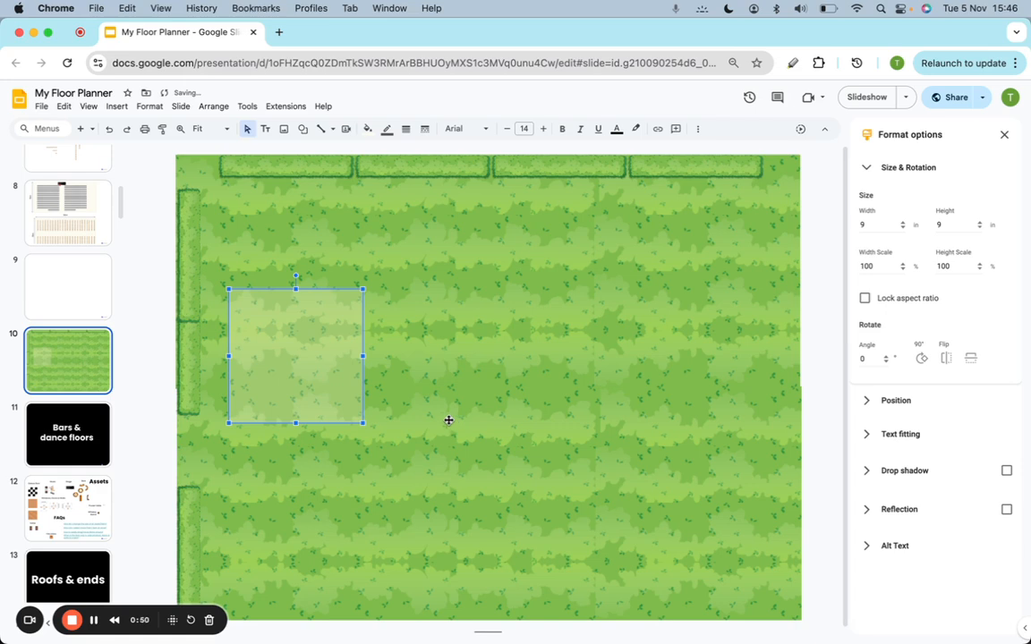
drag(281, 370, 403, 371)
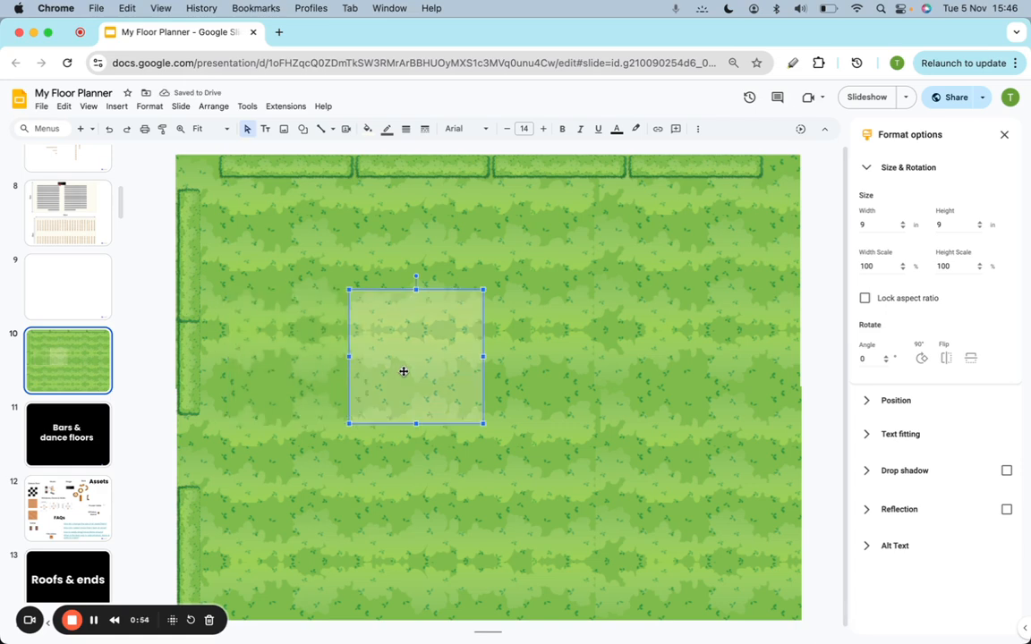
Fill the tent square on the grass slide with solid white.
click(367, 128)
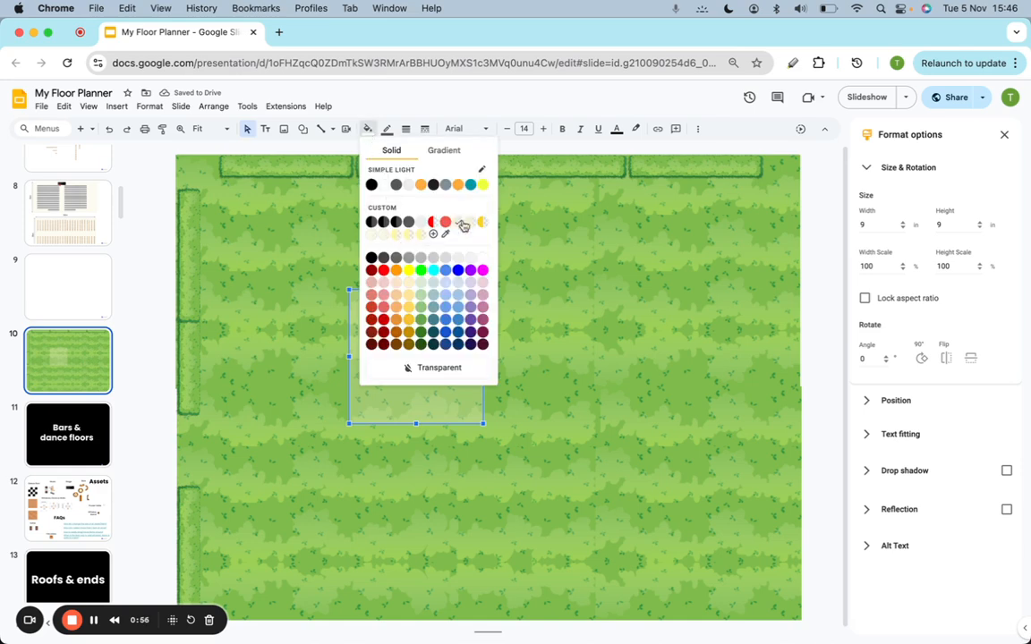
click(385, 185)
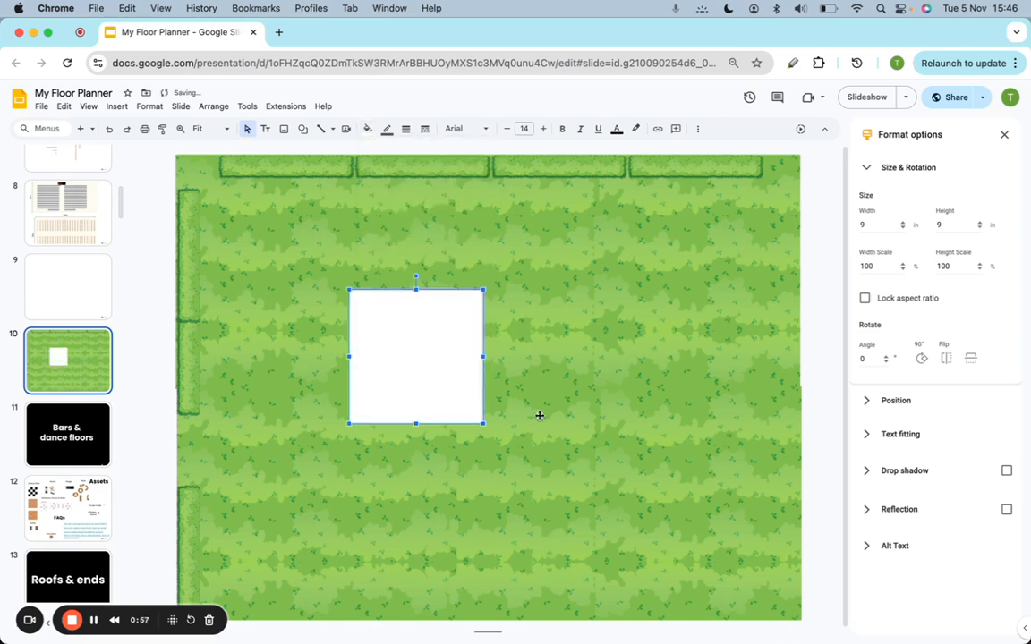
drag(438, 379, 437, 391)
click(367, 131)
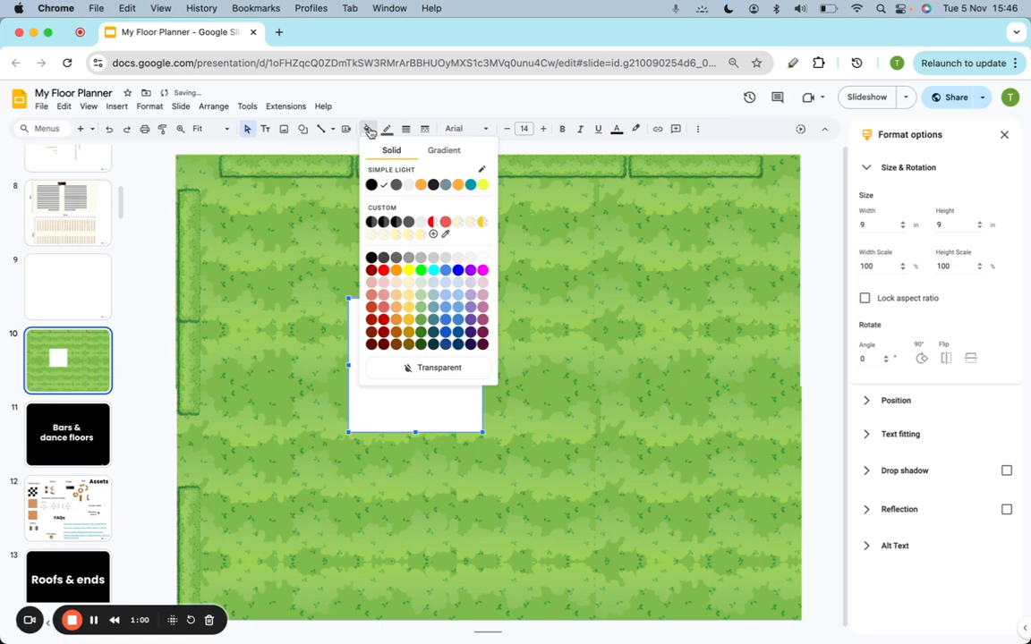
click(309, 351)
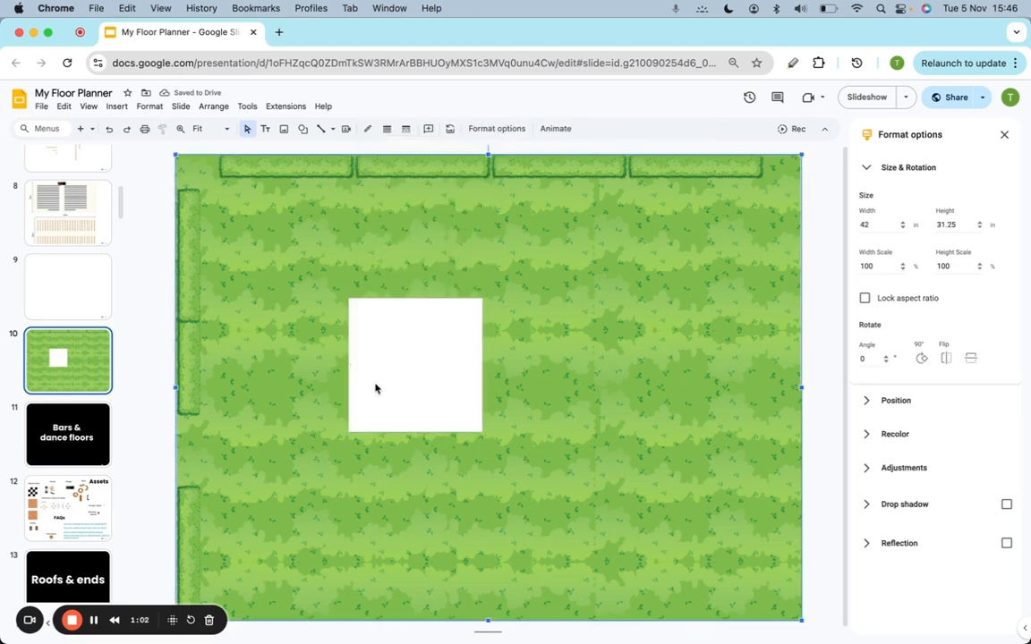
Set the white tent's width to 21 in and move it to the upper-left part of the lawn.
click(375, 388)
click(866, 224)
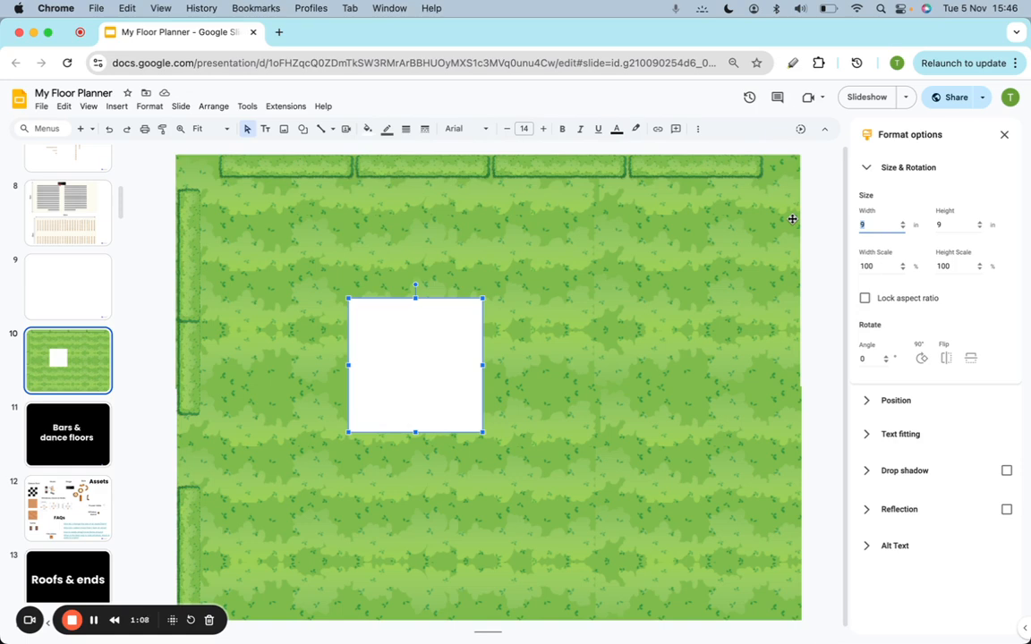
text(21)
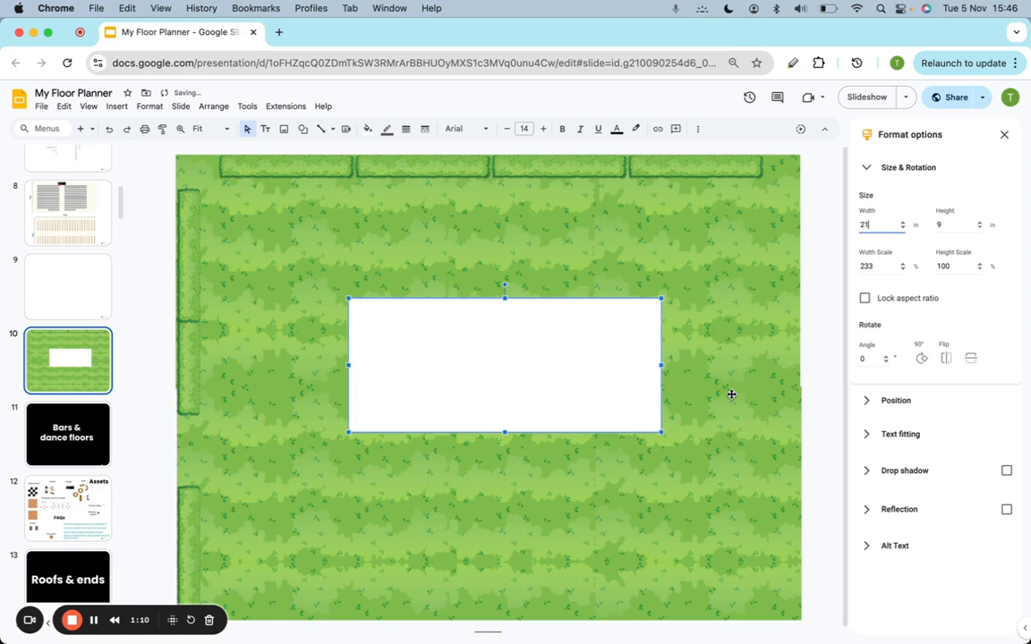
click(564, 407)
drag(564, 406, 486, 336)
click(543, 490)
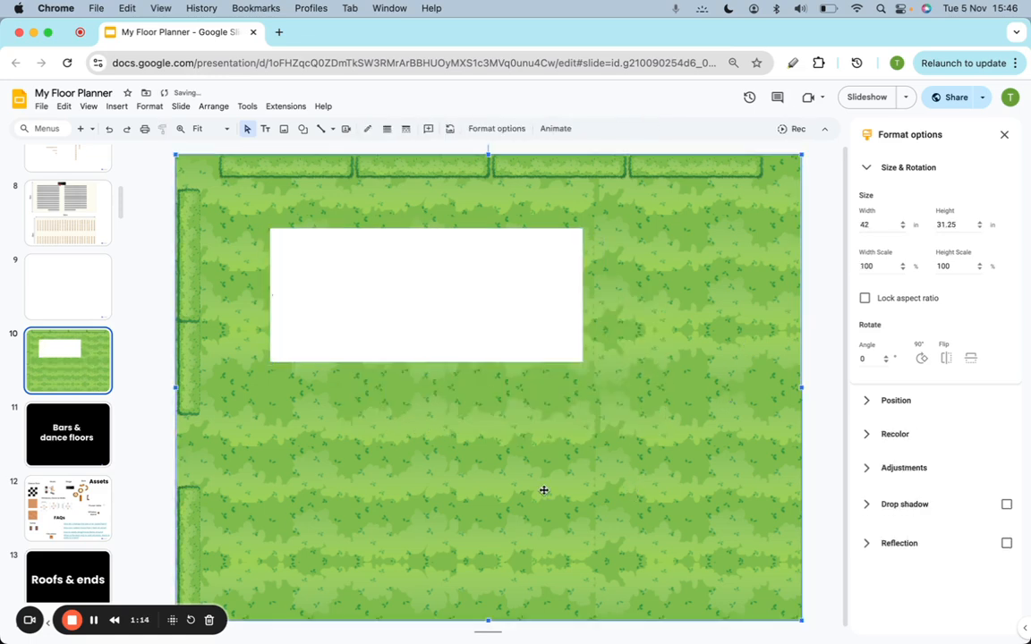
Copy the middle 5ft6 round table from the tables slide and paste it onto the grass slide 10.
scroll(93, 265, up, 5)
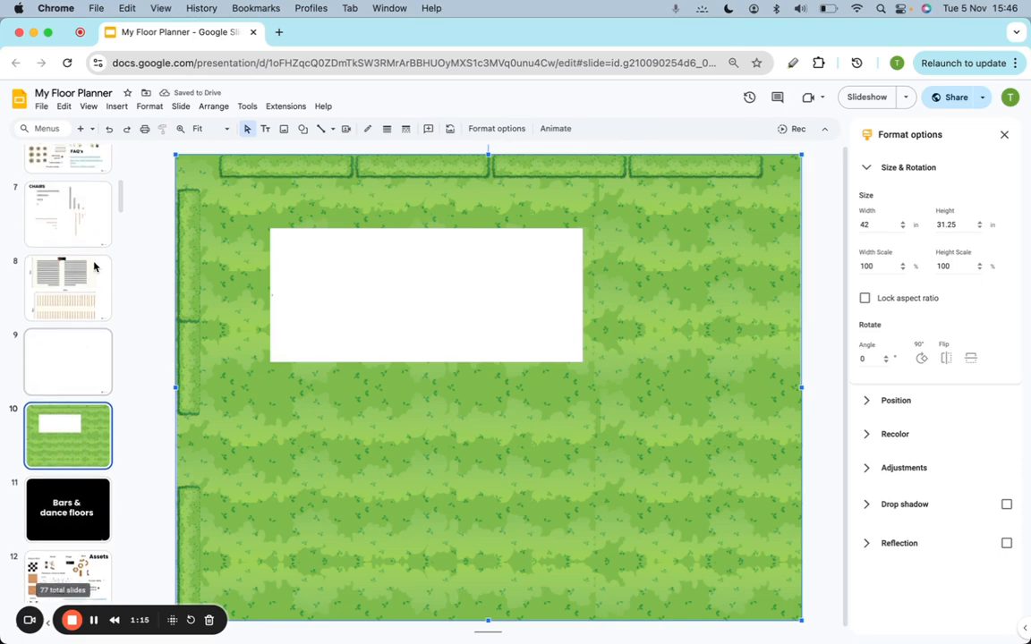
click(72, 230)
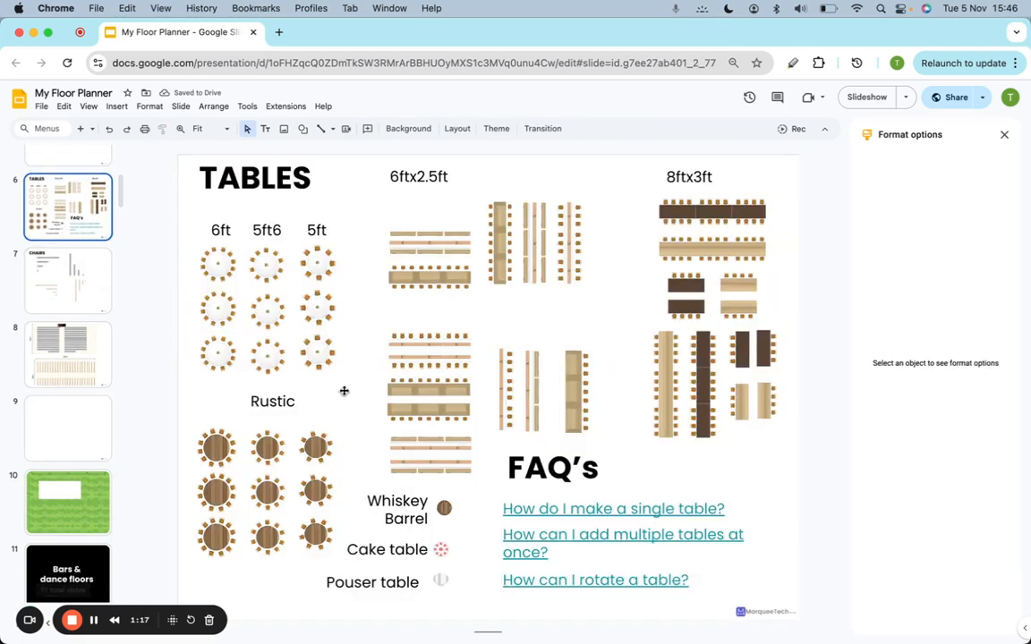
click(267, 305)
scroll(83, 337, down, 3)
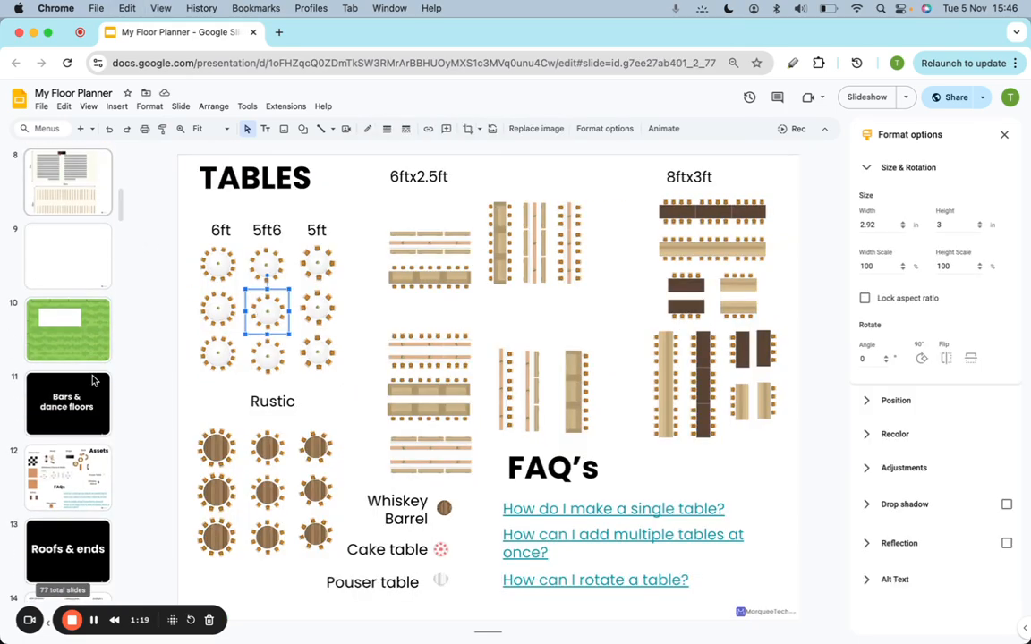
click(83, 333)
key(cmd+v)
Extend the pasted round table's crop into a vertical column of three tables at the tent's left end.
drag(270, 314, 319, 445)
double_click(294, 339)
click(230, 425)
Duplicate the table column, place the copy beside the first and crop it to two tables staggered between the three.
drag(287, 377, 325, 326)
key(super+c)
key(super+v)
double_click(324, 326)
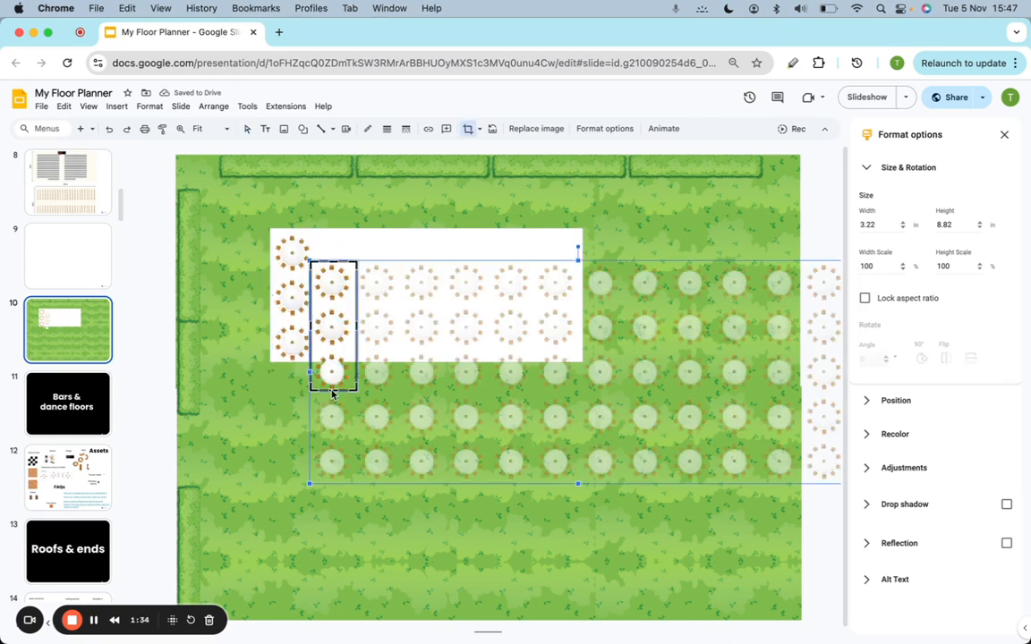
drag(331, 390, 328, 357)
click(269, 442)
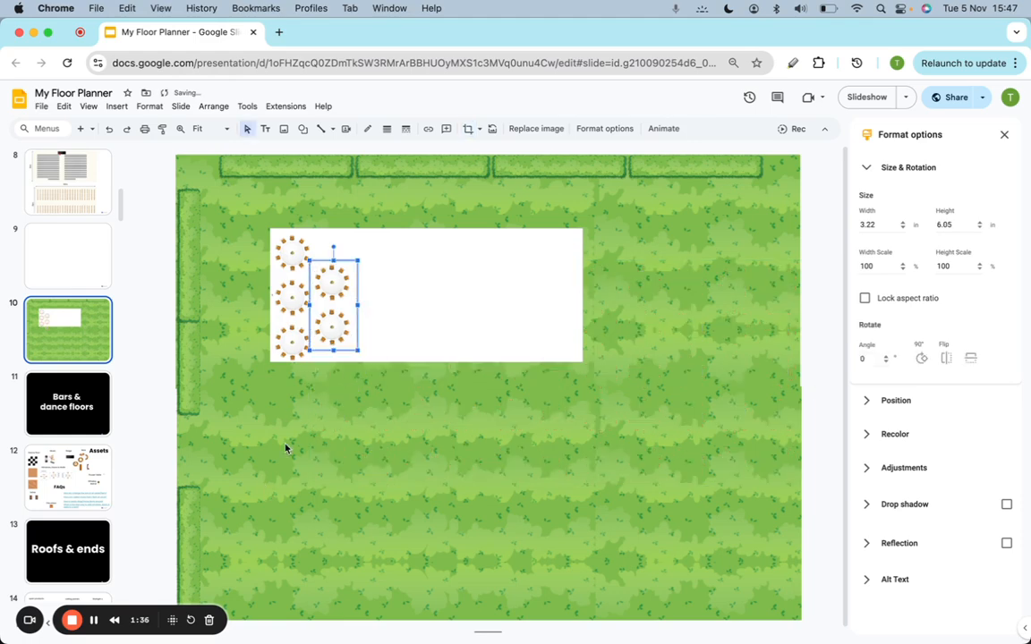
click(351, 391)
Duplicate the three-table column to the right of the two-table column and nudge the columns into even alignment.
click(294, 345)
drag(295, 345, 368, 343)
click(293, 347)
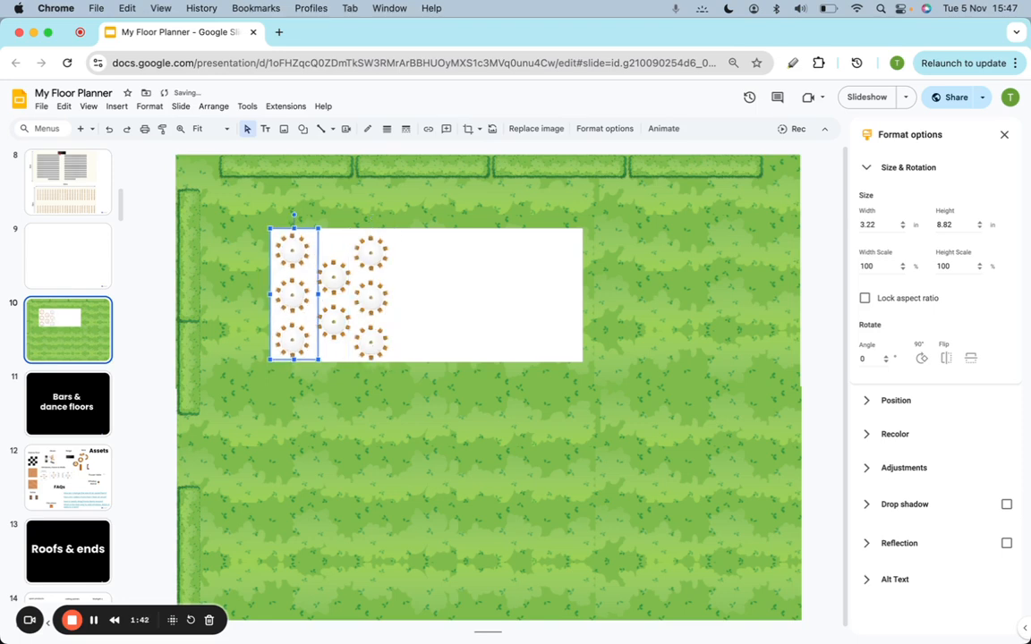
click(380, 346)
click(428, 426)
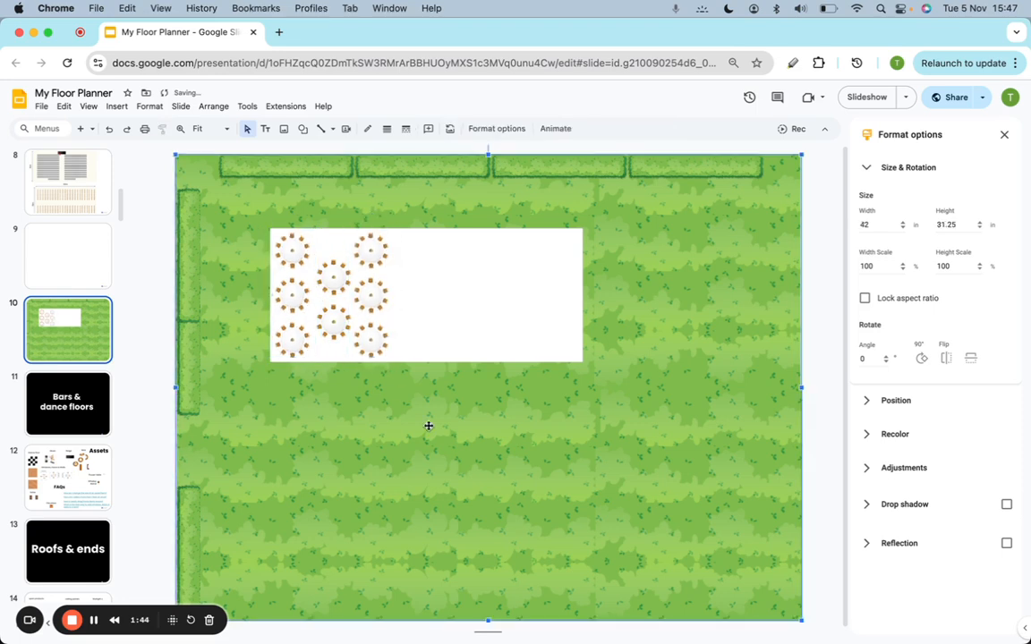
click(380, 301)
key(Right)
key(Right)
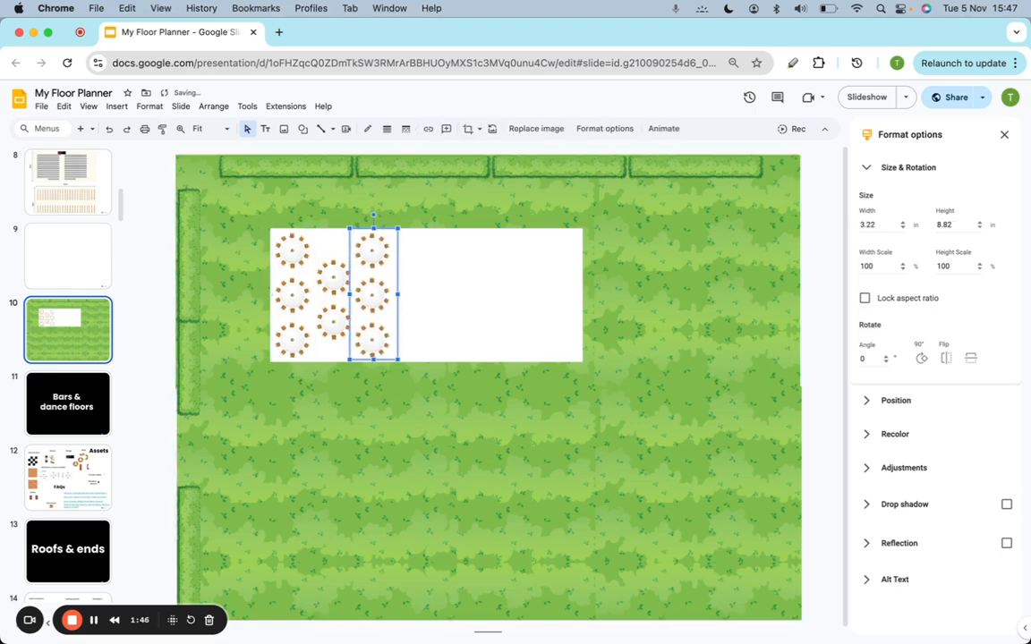
Copy the vertical 6ftx2.5ft table with chairs along one side from the tables slide and paste it onto the grass slide 10.
click(65, 474)
scroll(89, 187, up, 2)
scroll(89, 187, up, 2)
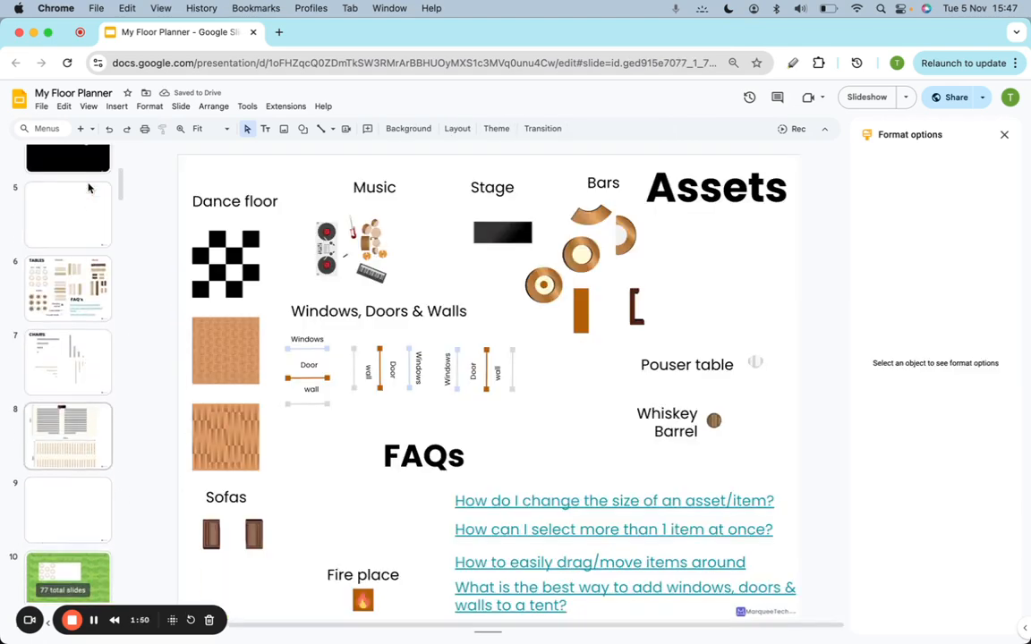
click(68, 286)
click(577, 408)
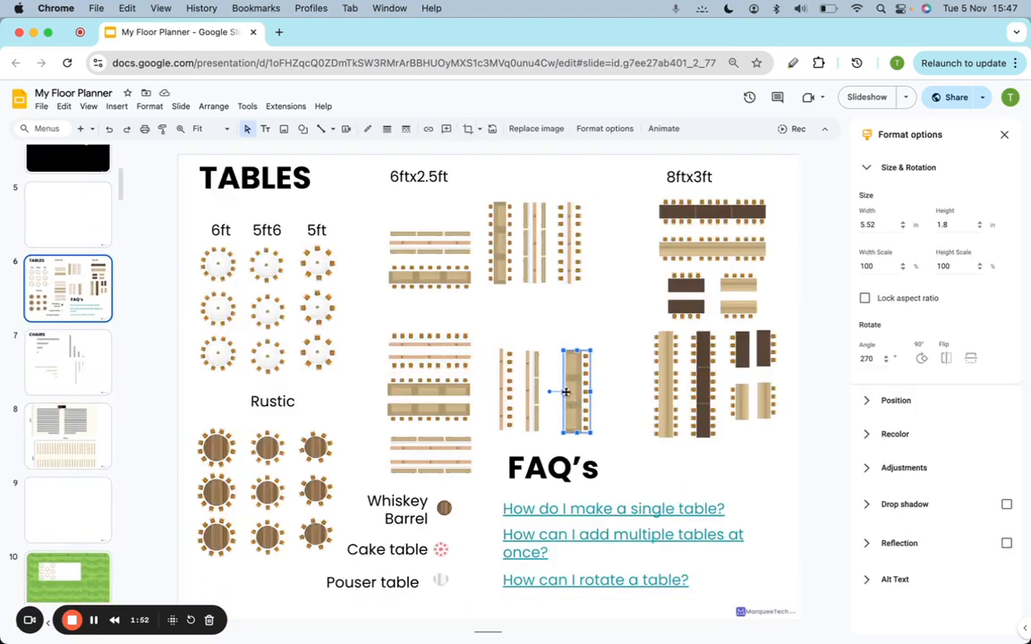
scroll(62, 488, down, 1)
scroll(44, 510, down, 3)
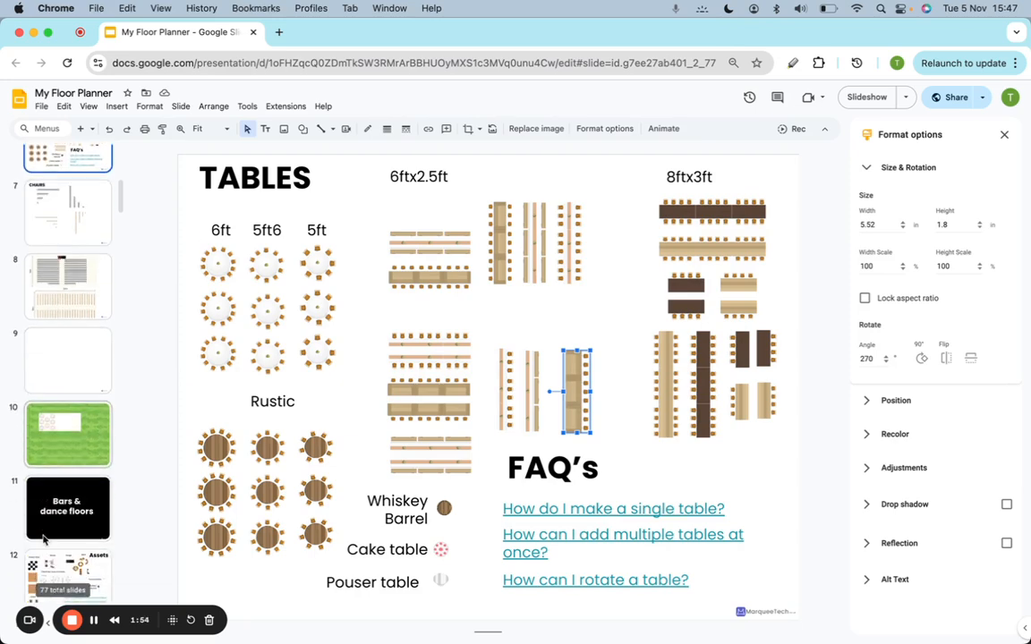
click(65, 405)
key(ctrl+v)
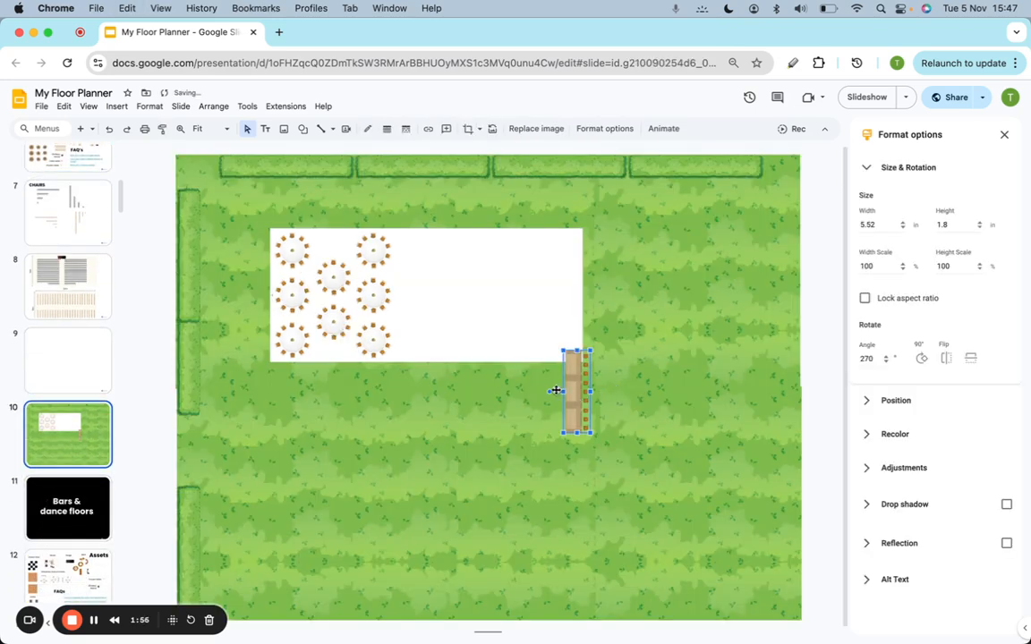
Move the pasted long table inside the tent, to the right of the round tables and centred vertically.
drag(550, 392, 553, 428)
key(super+z)
drag(572, 385, 415, 293)
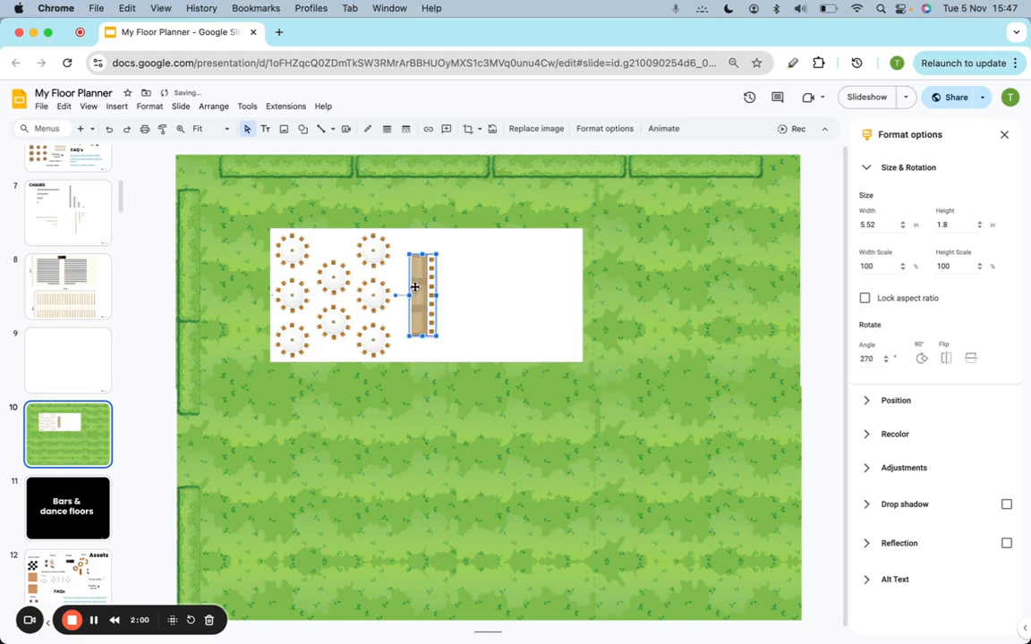
click(487, 460)
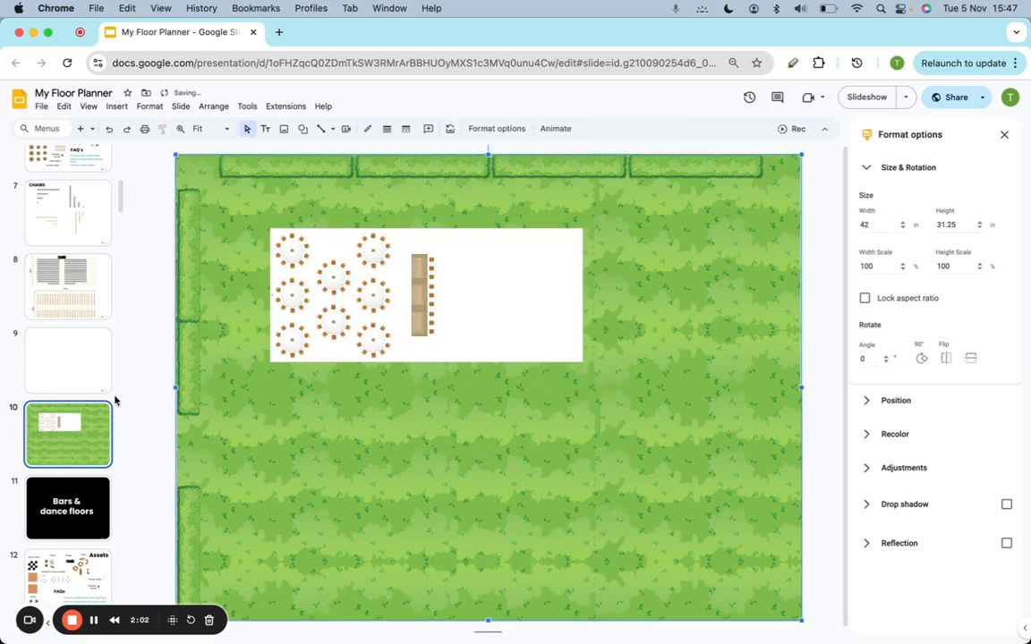
Copy the chequered dance floor from the assets slide 12 and place it on slide 10 in the right part of the tent.
scroll(85, 438, down, 3)
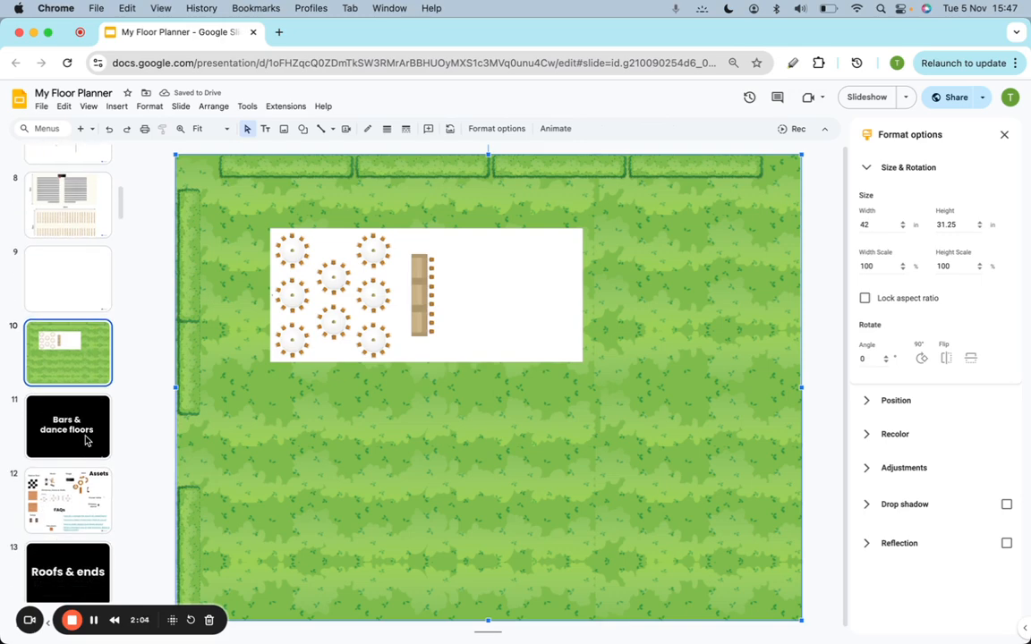
scroll(86, 441, down, 1)
click(77, 501)
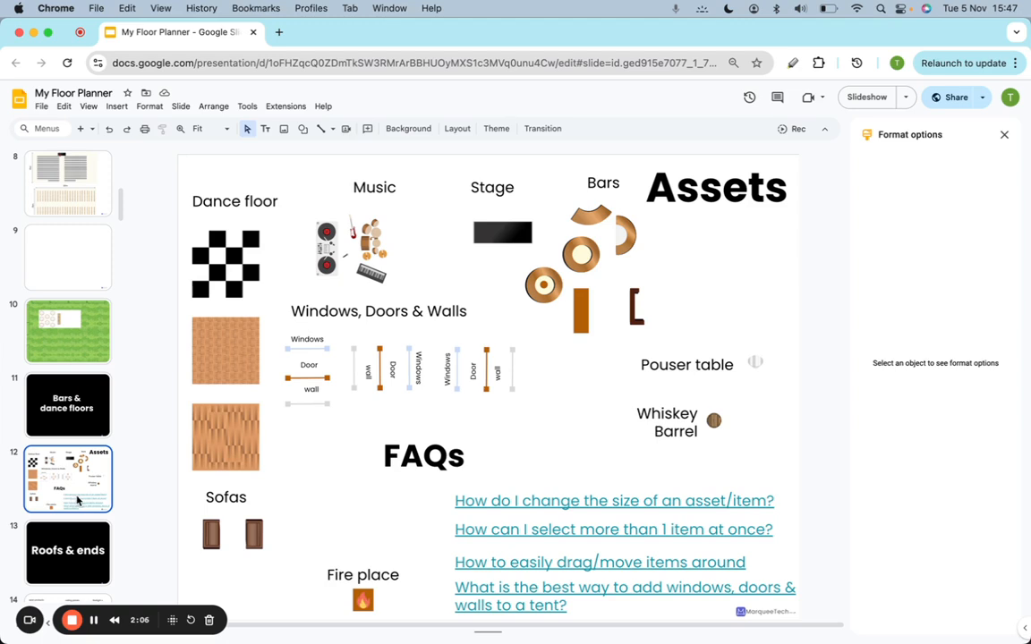
click(242, 252)
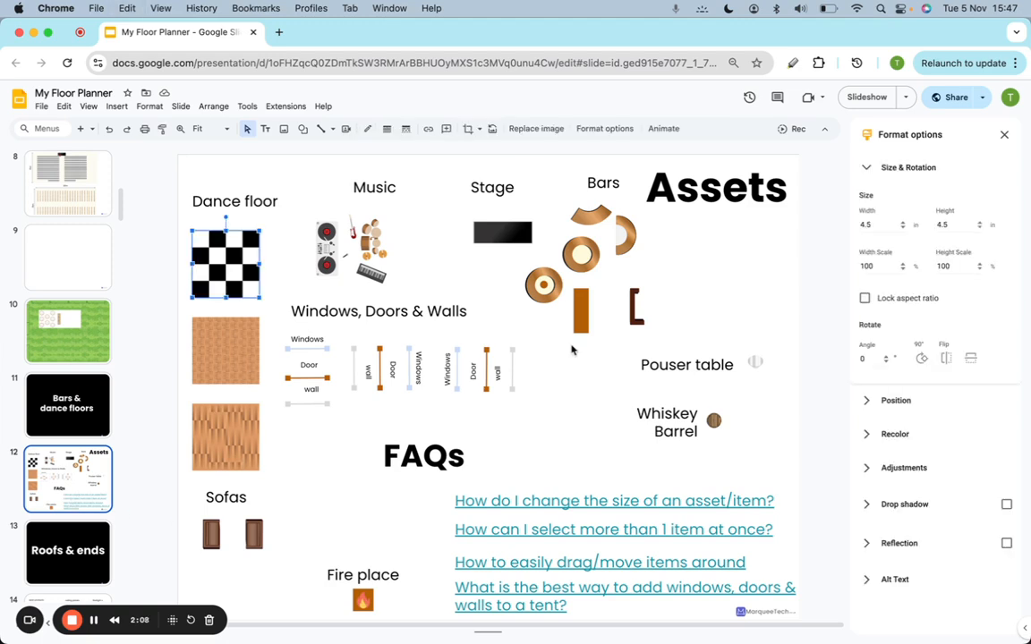
click(582, 287)
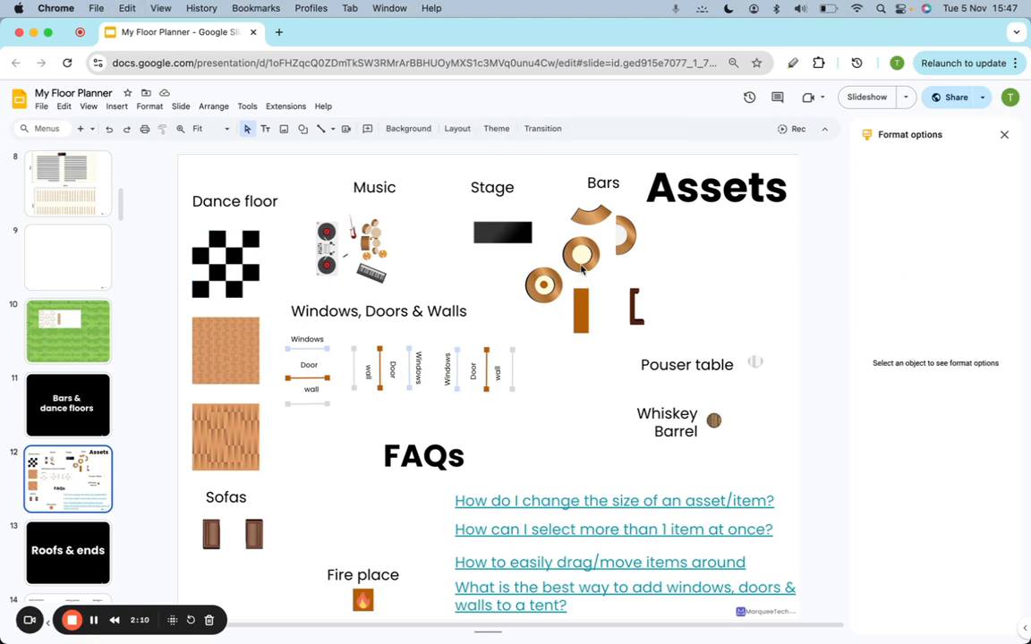
click(526, 244)
click(223, 253)
key(ctrl+c)
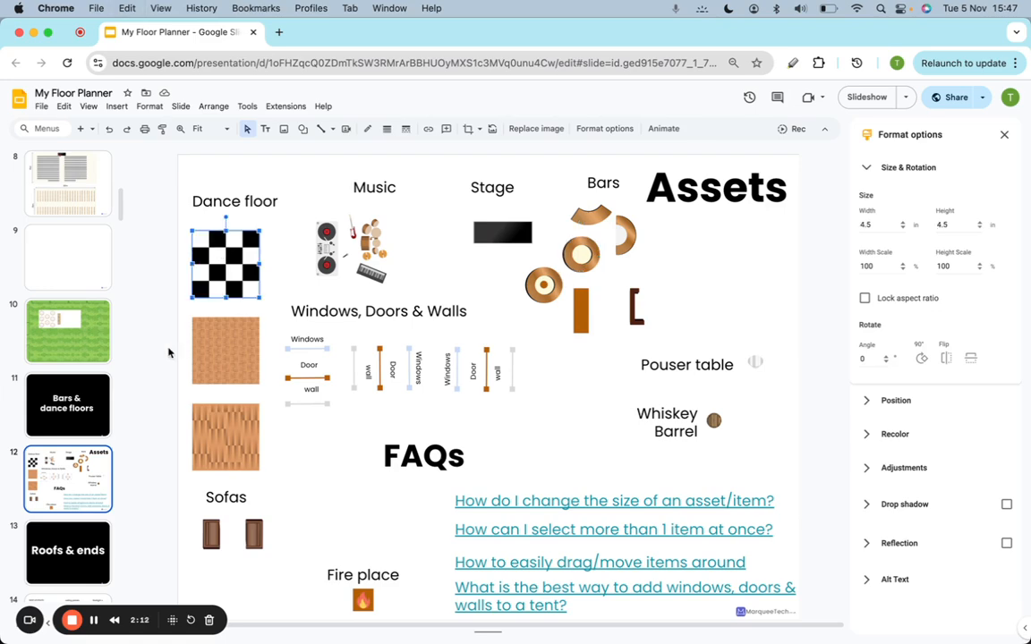
click(104, 338)
key(ctrl+v)
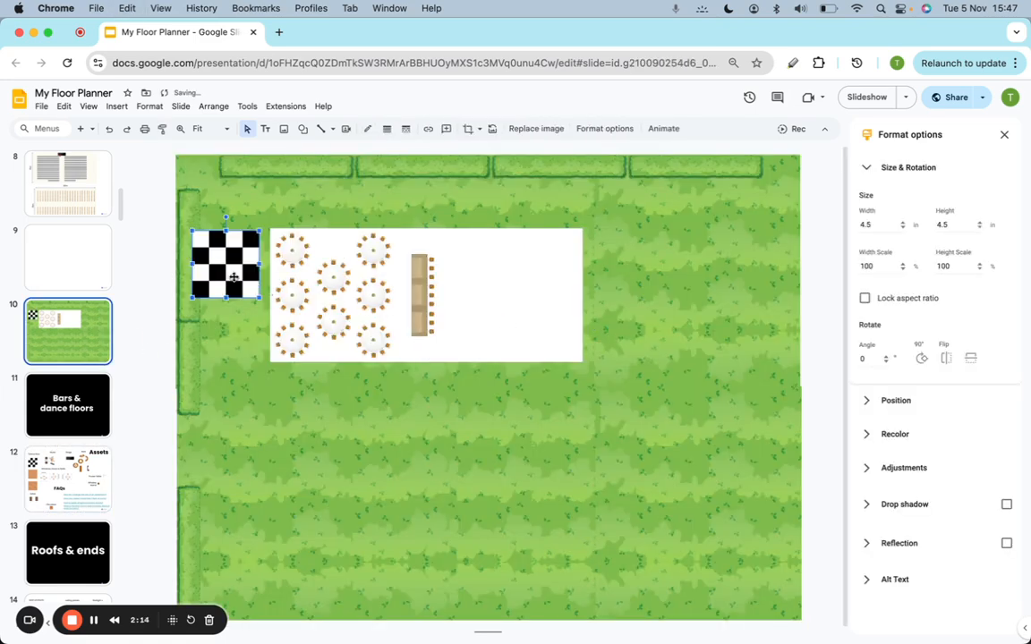
drag(232, 275, 526, 307)
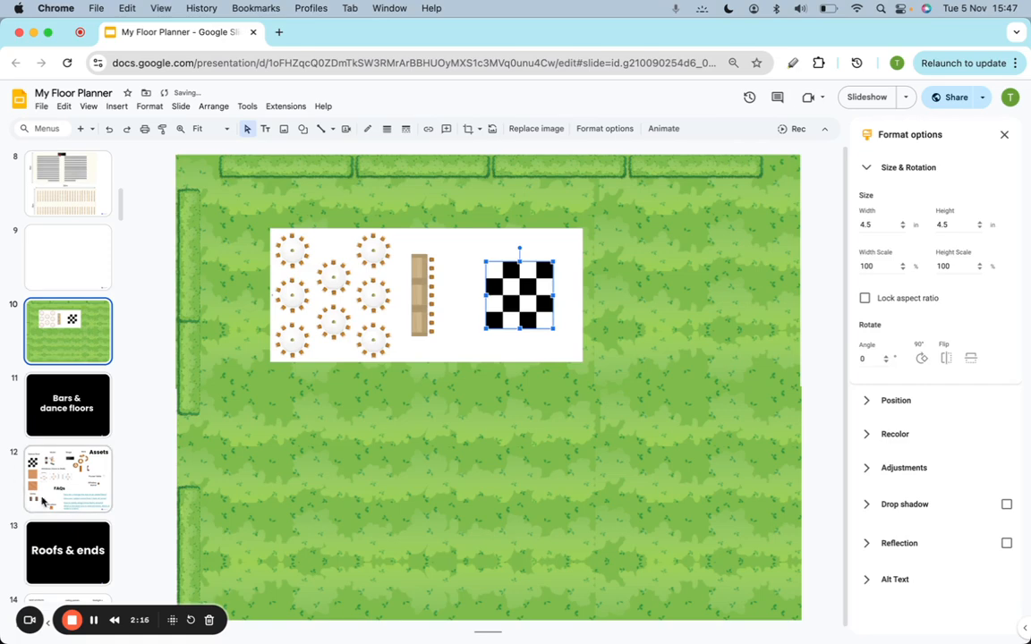
Copy the round bar with the plain cream centre from the assets slide 12 and paste it onto the grass slide 10.
click(40, 455)
click(566, 298)
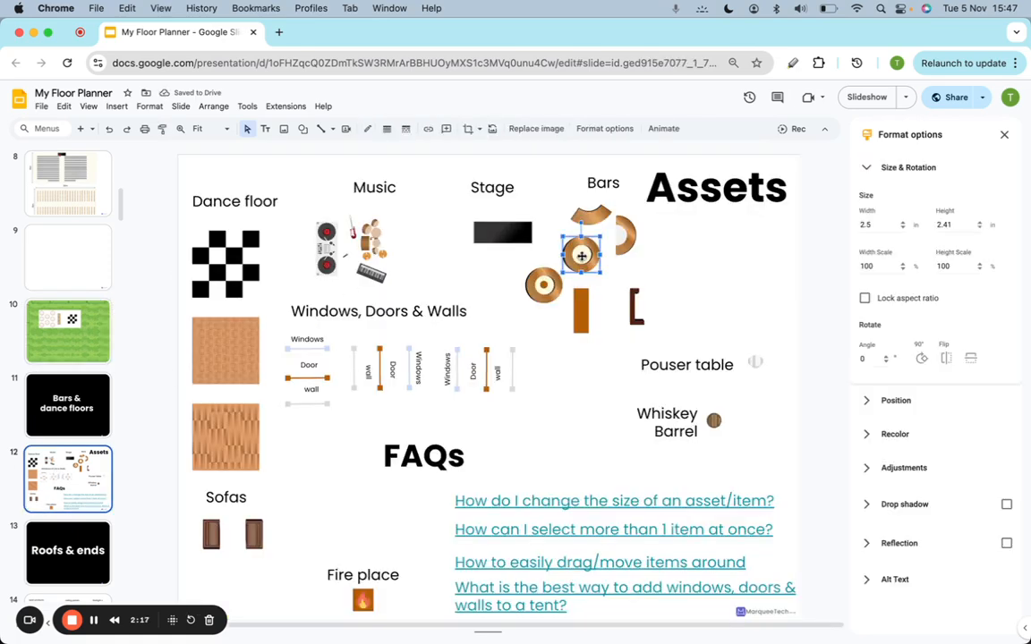
click(60, 259)
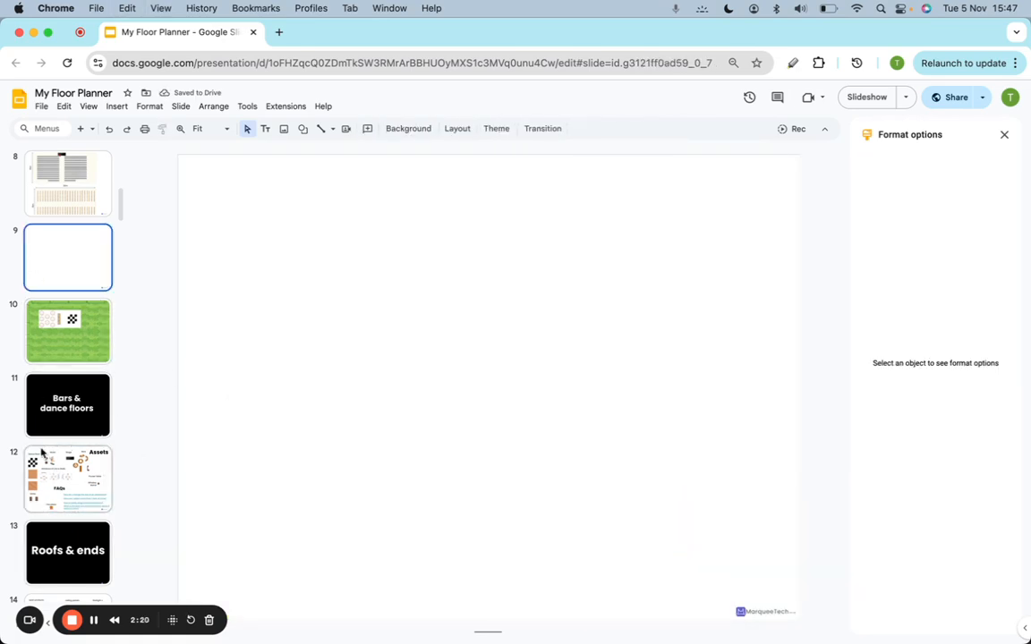
click(67, 313)
key(cmd+v)
right_click(587, 256)
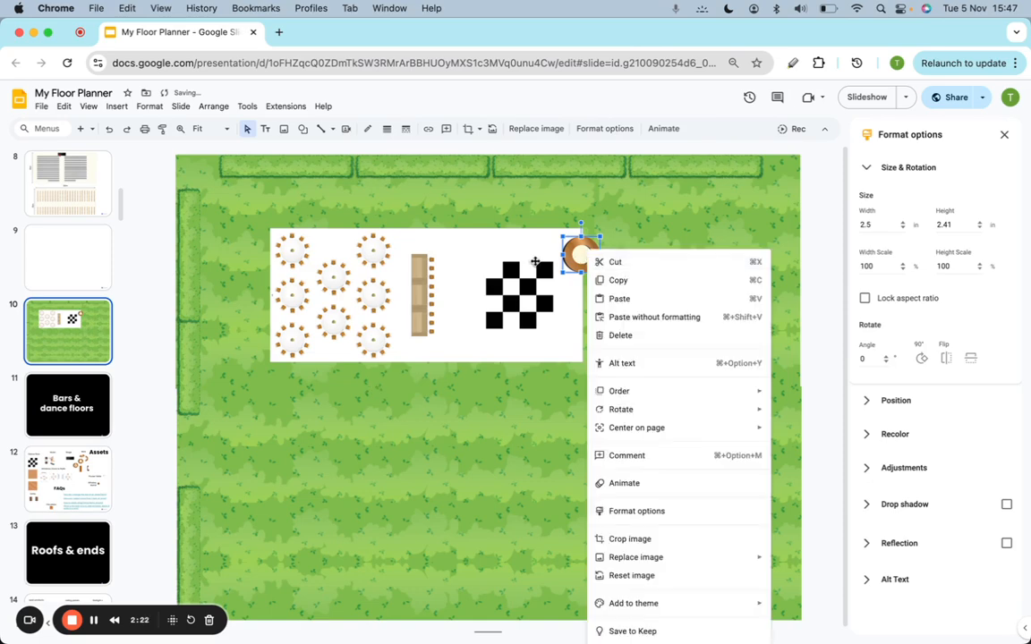
click(529, 240)
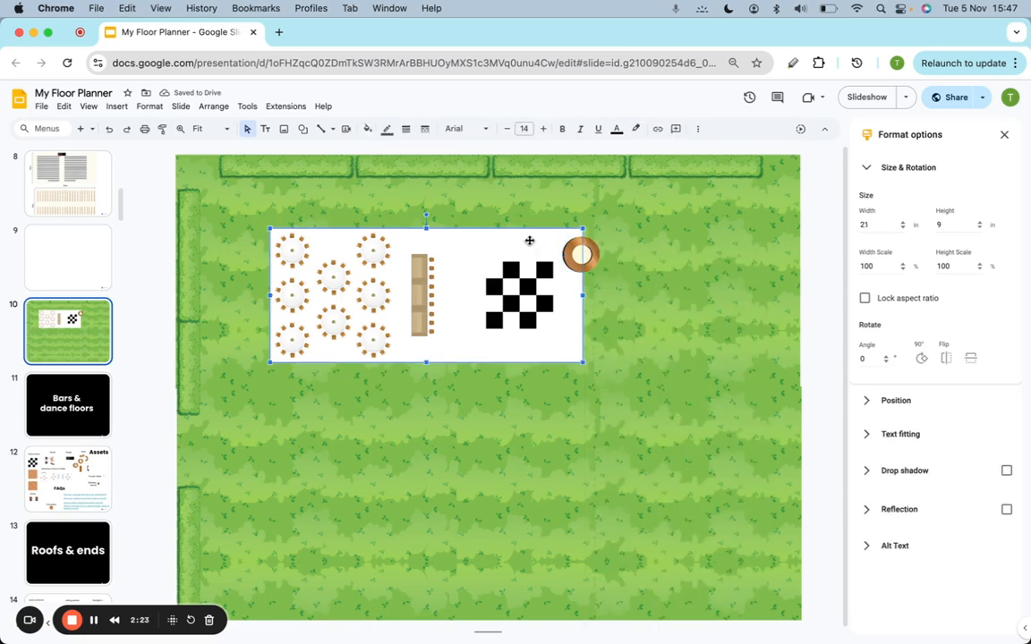
Duplicate the white 21 by 9 tent, bring the copy to the front and set its width to 9 in.
click(531, 389)
click(512, 353)
key(super+shift+Up)
click(887, 225)
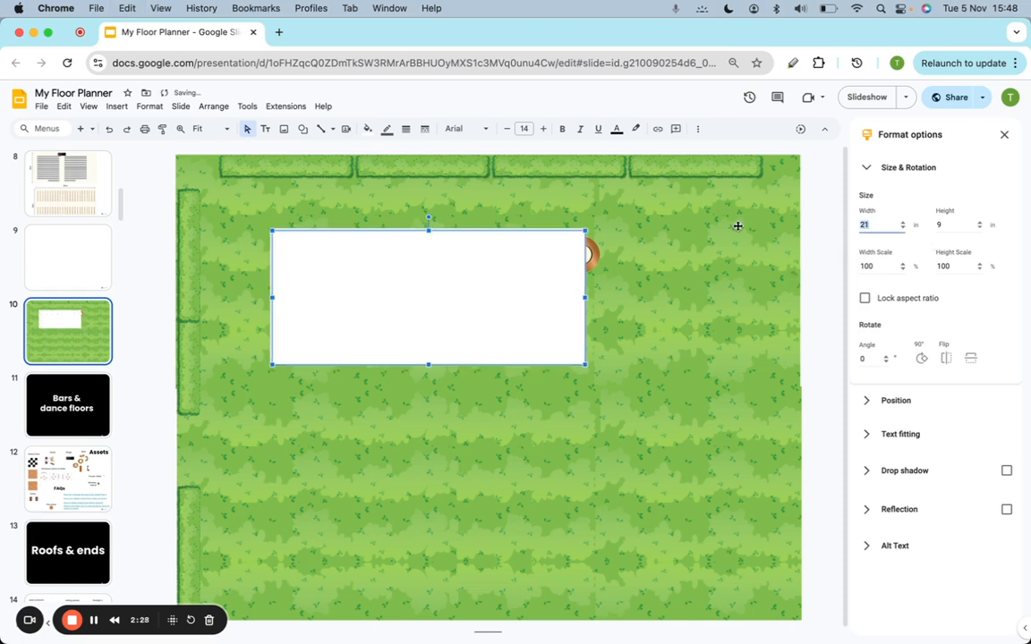
text(9)
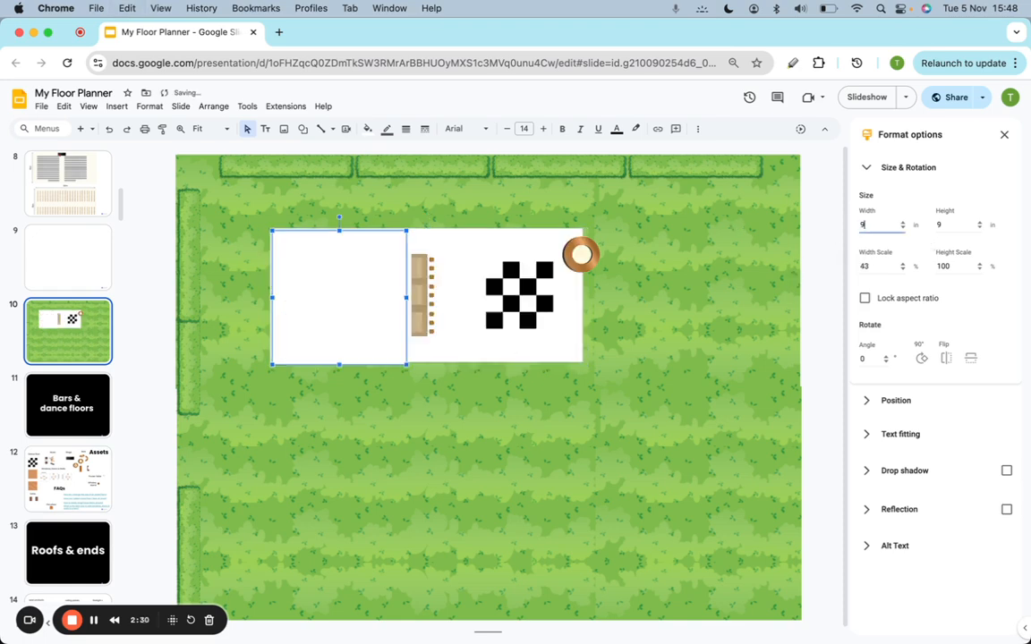
click(761, 328)
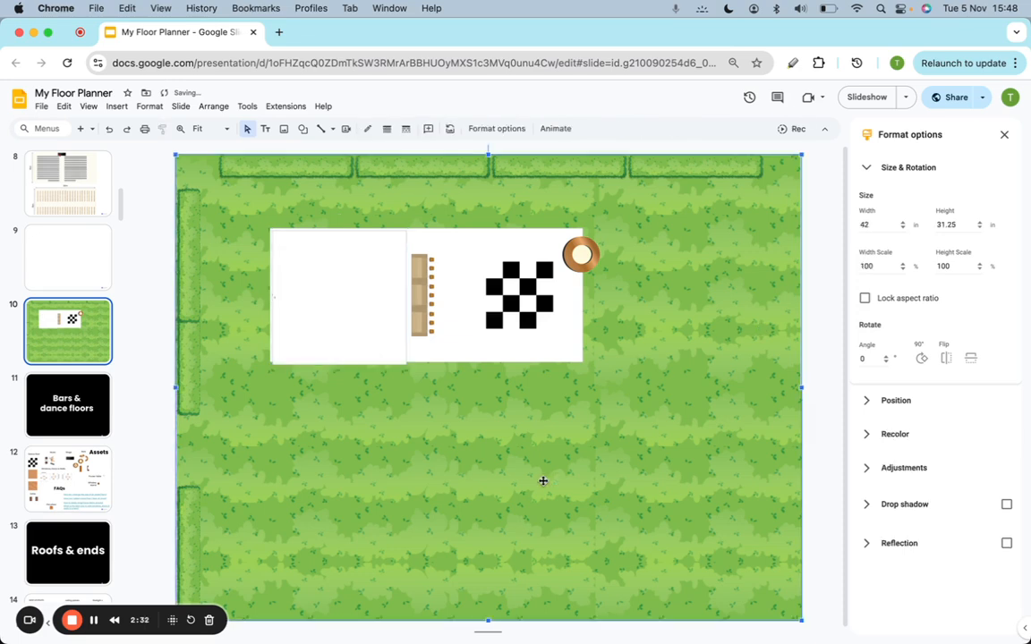
Attach the 9 by 9 tent below the main tent, flush with its right end, and move the dance floor into that area.
drag(343, 302, 518, 435)
click(638, 452)
click(582, 269)
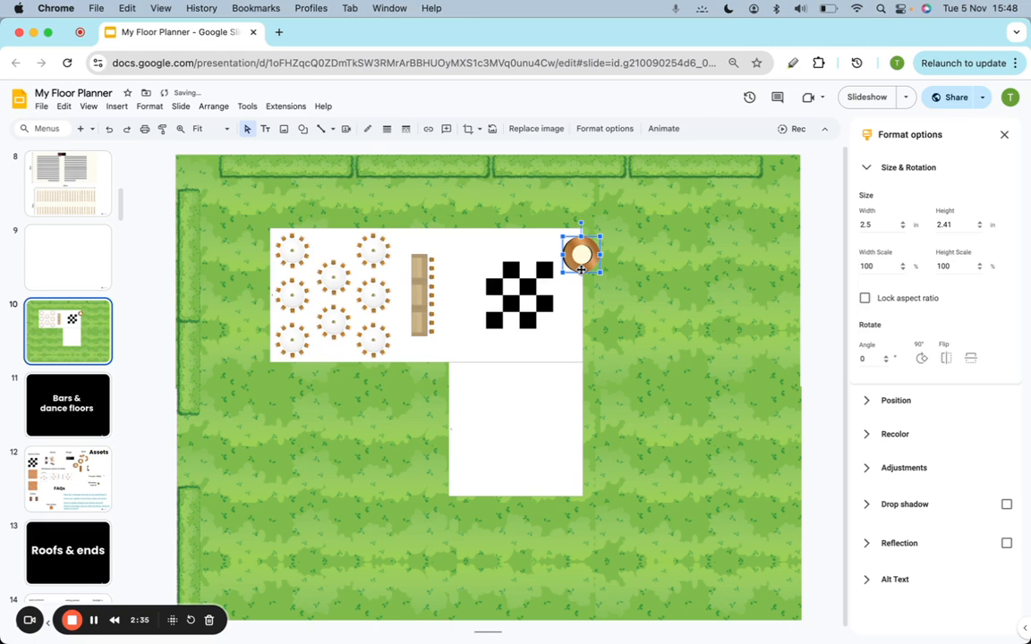
drag(533, 289, 532, 396)
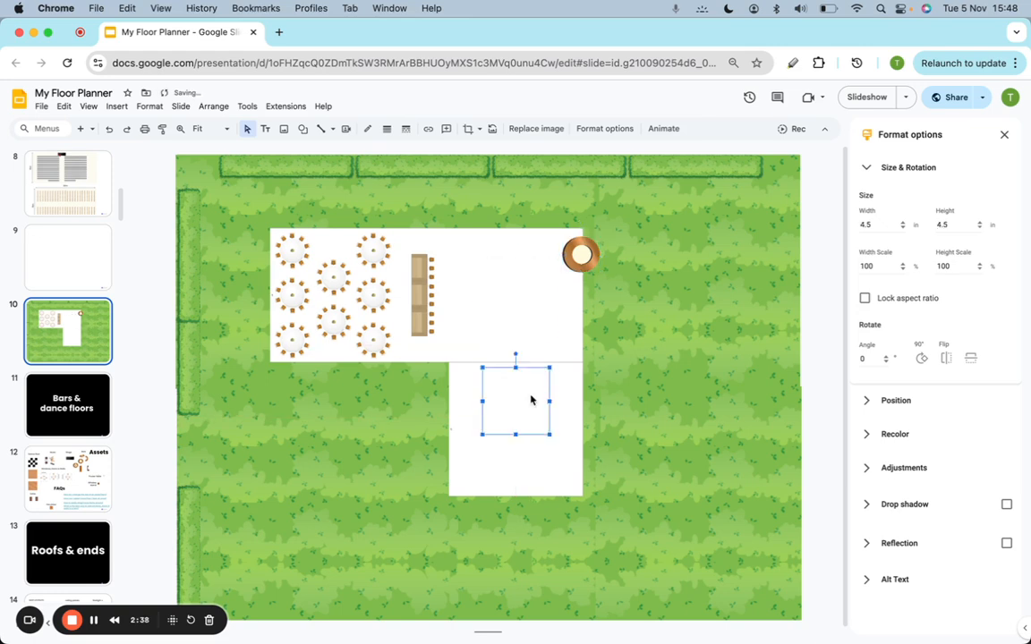
click(576, 287)
Try sending the 9 by 9 tent to the back, and undo the reordering.
click(536, 406)
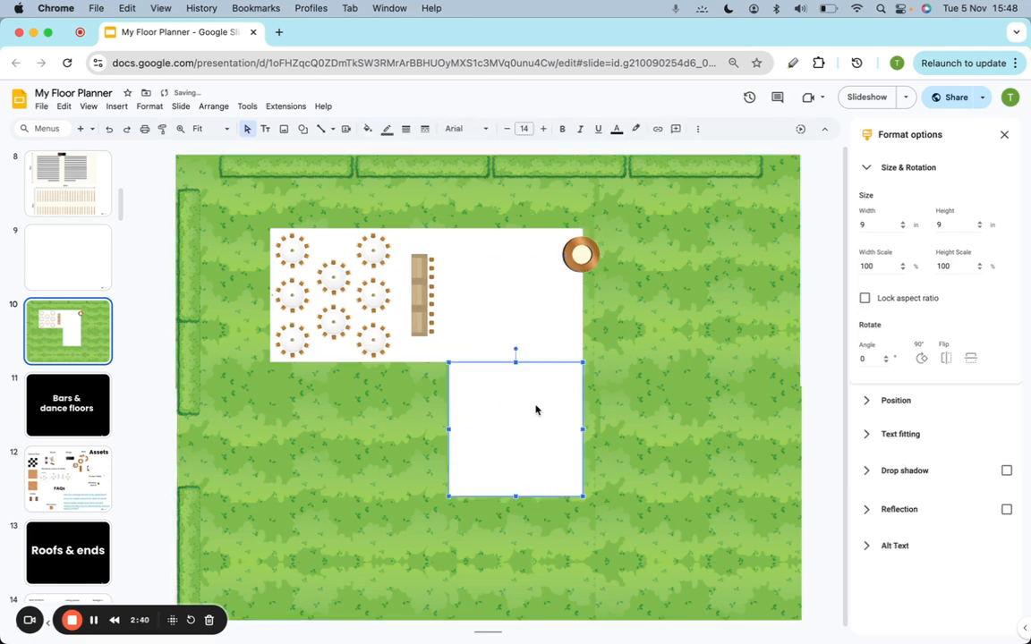
right_click(536, 410)
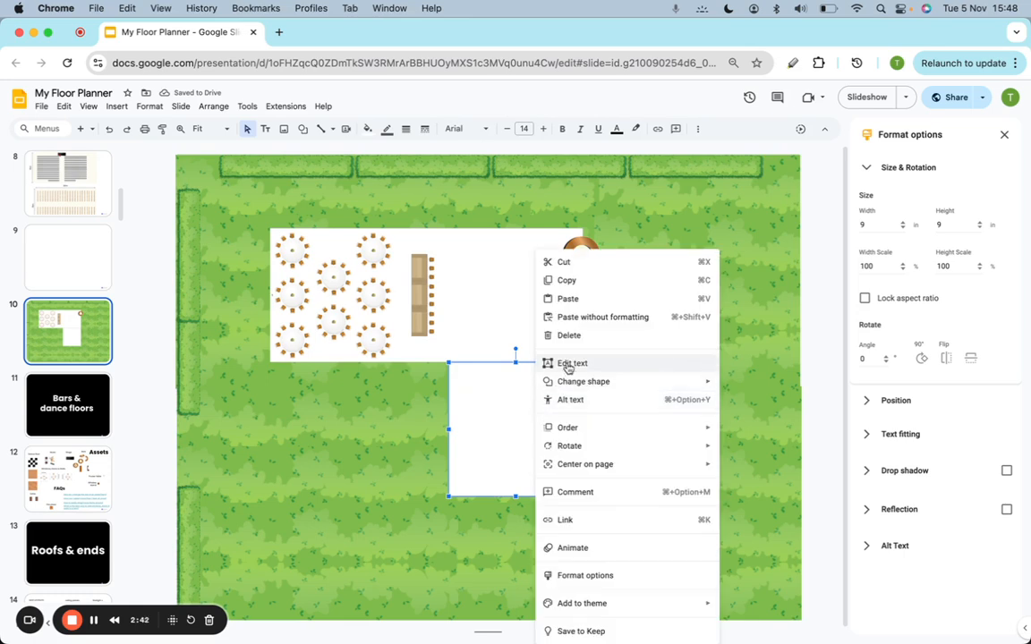
mouse_move(633, 430)
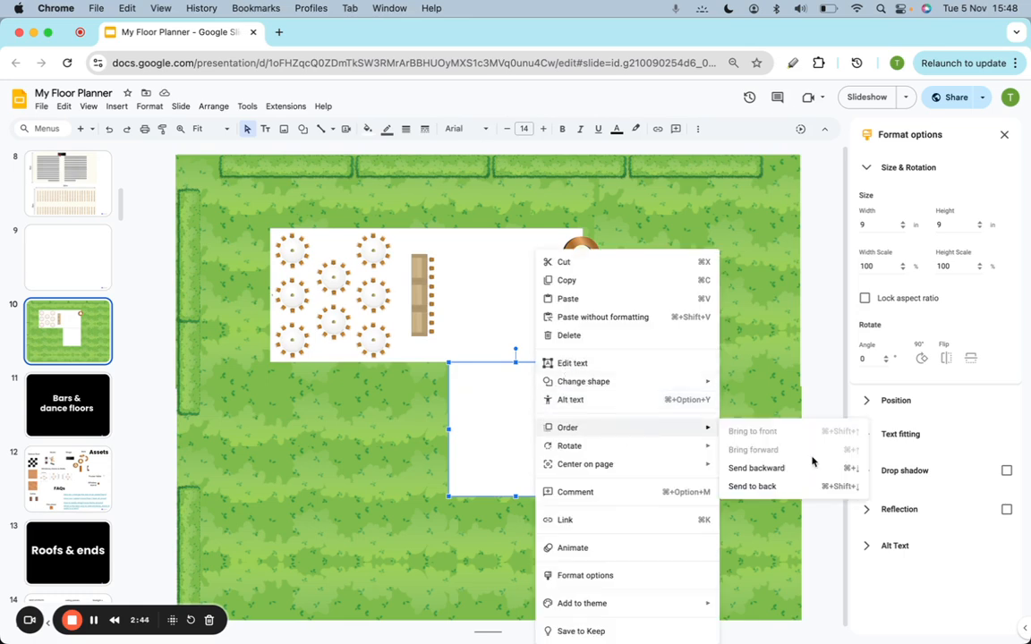
click(809, 486)
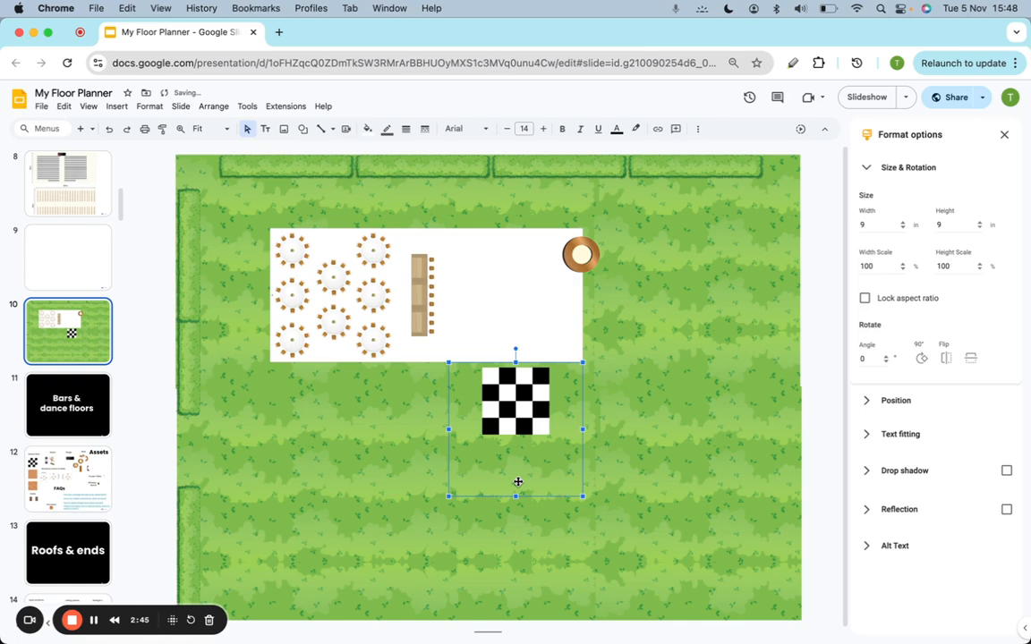
key(super+z)
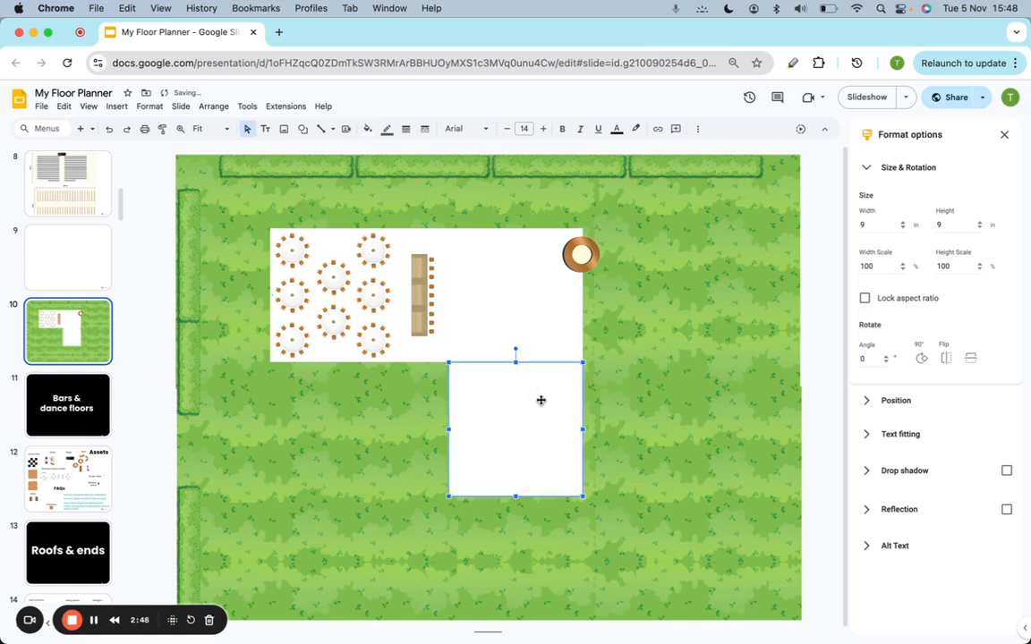
Bring the dance floor in front of the 9 by 9 tent and centre the round bar in the main tent's right part.
drag(540, 400, 540, 437)
click(517, 374)
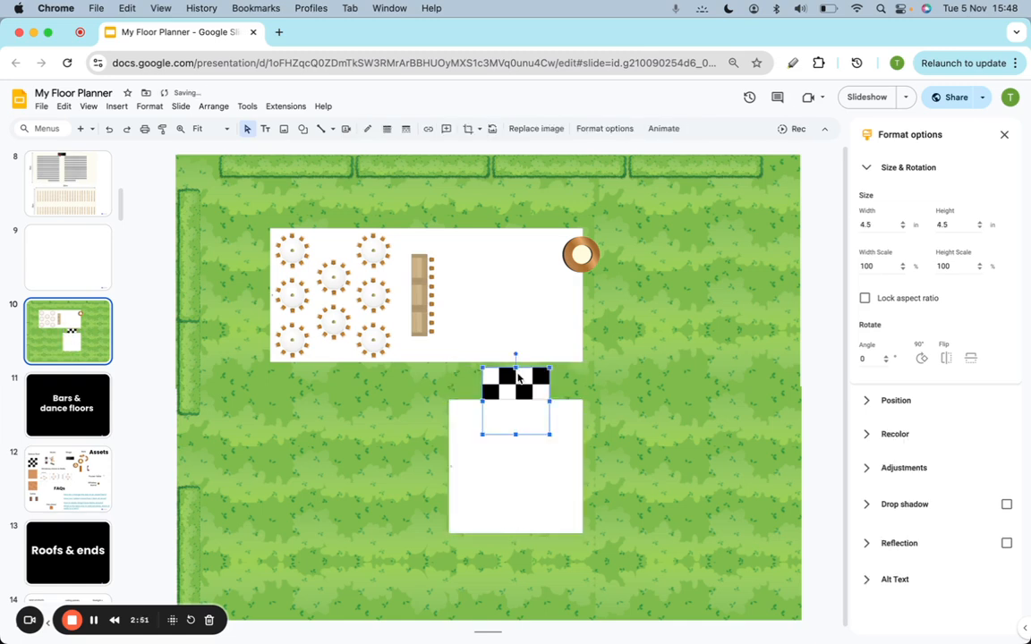
right_click(517, 378)
mouse_move(596, 398)
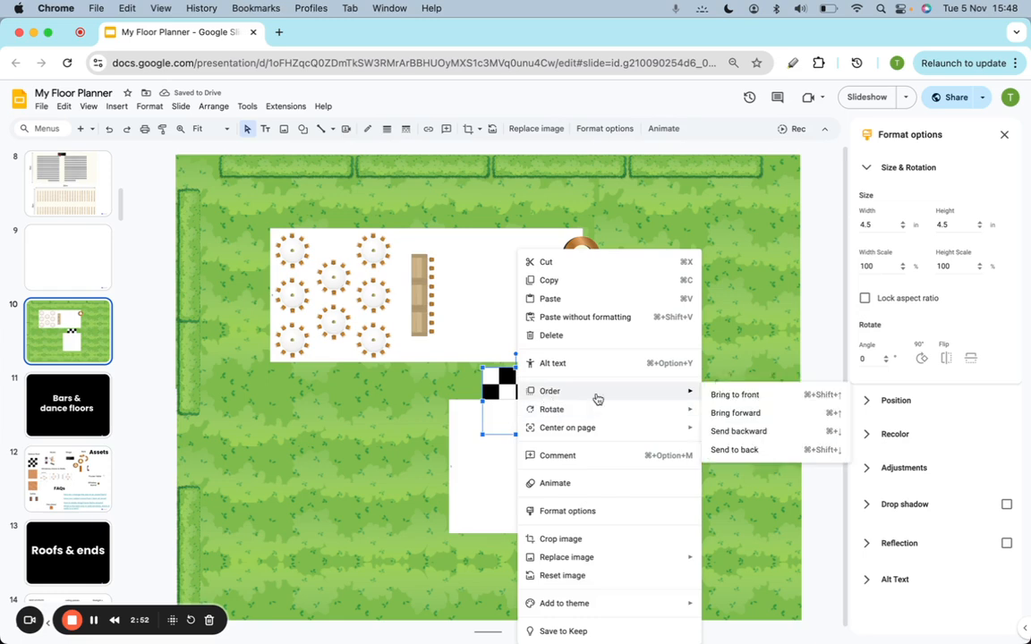
click(733, 394)
drag(504, 490, 503, 451)
drag(585, 266, 517, 308)
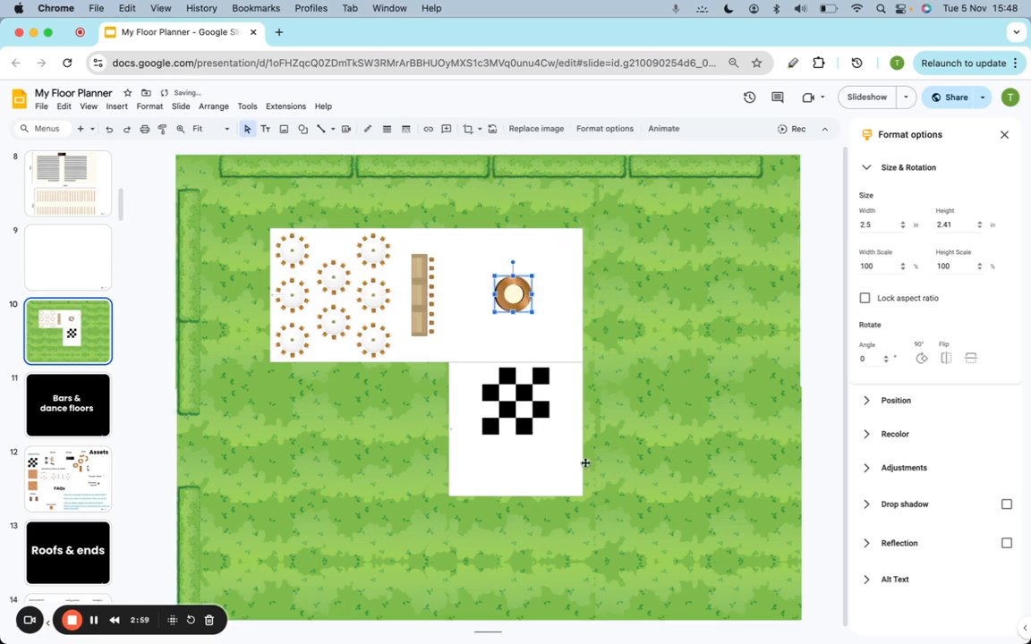
Copy the black stage from the assets slide 12 onto slide 10, place it below the dance floor and enlarge it.
click(68, 481)
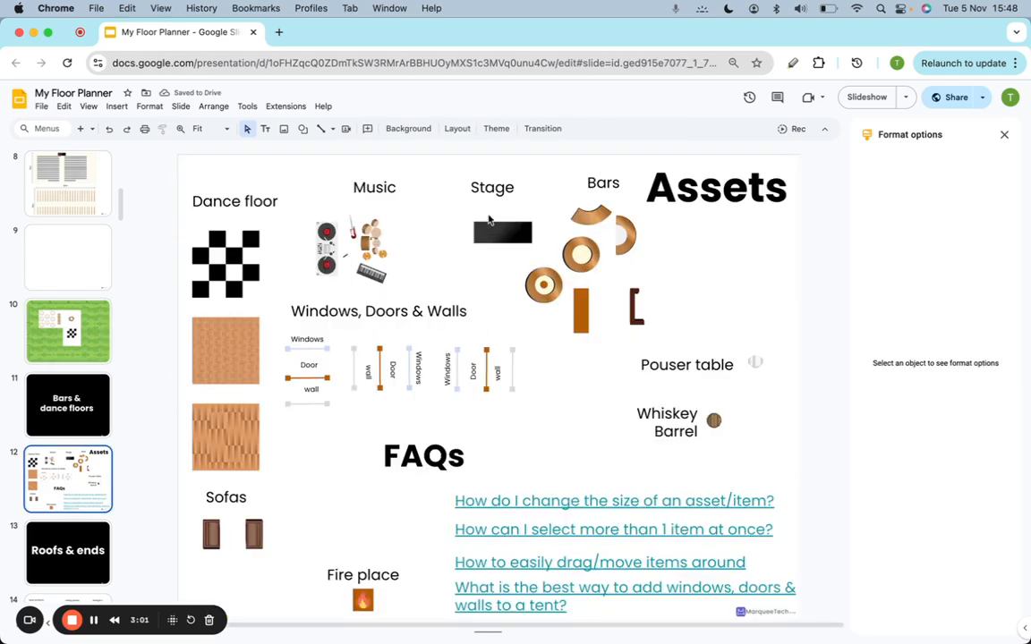
click(501, 233)
click(58, 326)
key(super+v)
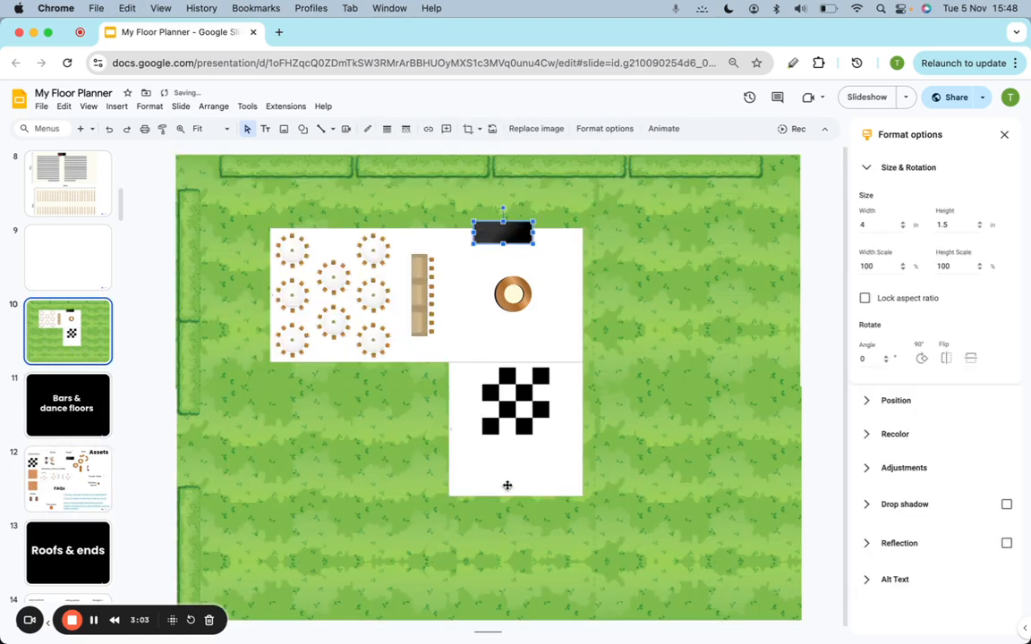
drag(502, 230, 527, 468)
click(572, 535)
Copy the DJ decks from the assets slide 12 onto slide 10, turn them horizontal and centre them on the stage.
click(67, 479)
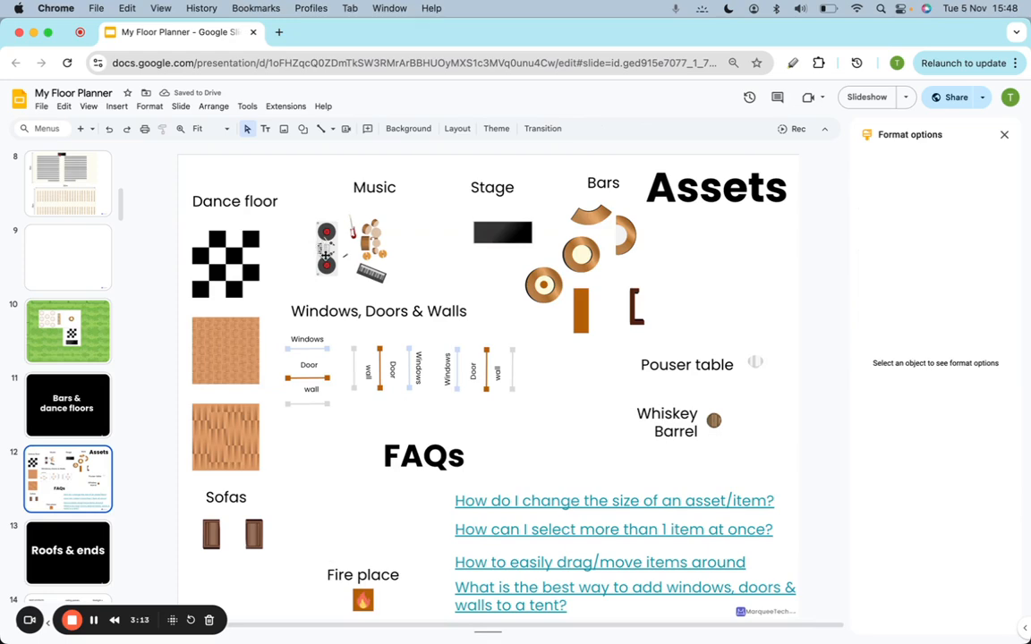
click(327, 255)
key(cmd+c)
click(67, 331)
key(cmd+v)
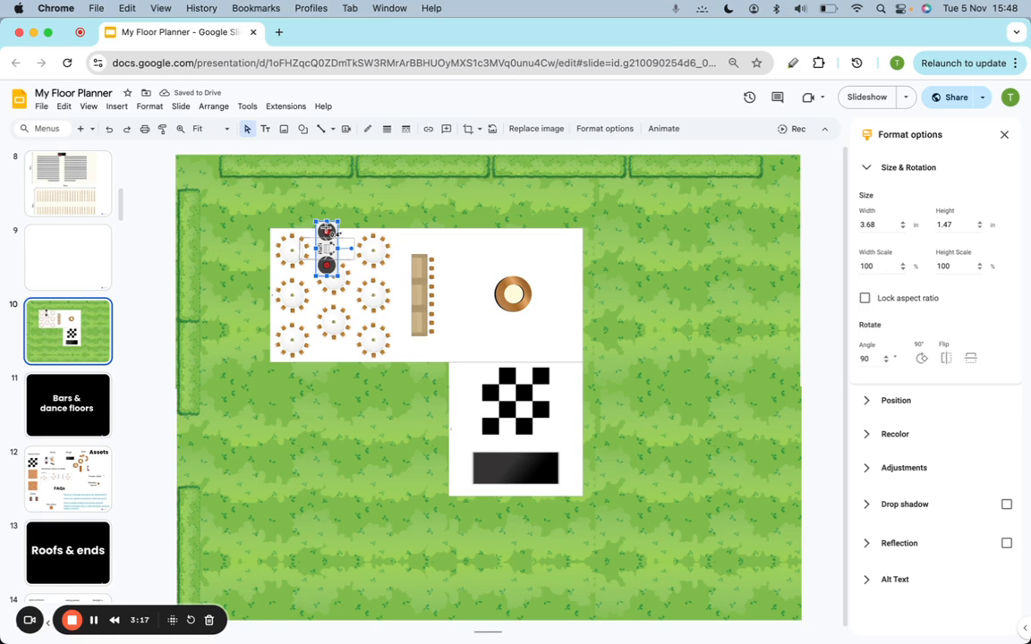
drag(329, 231, 515, 461)
click(565, 543)
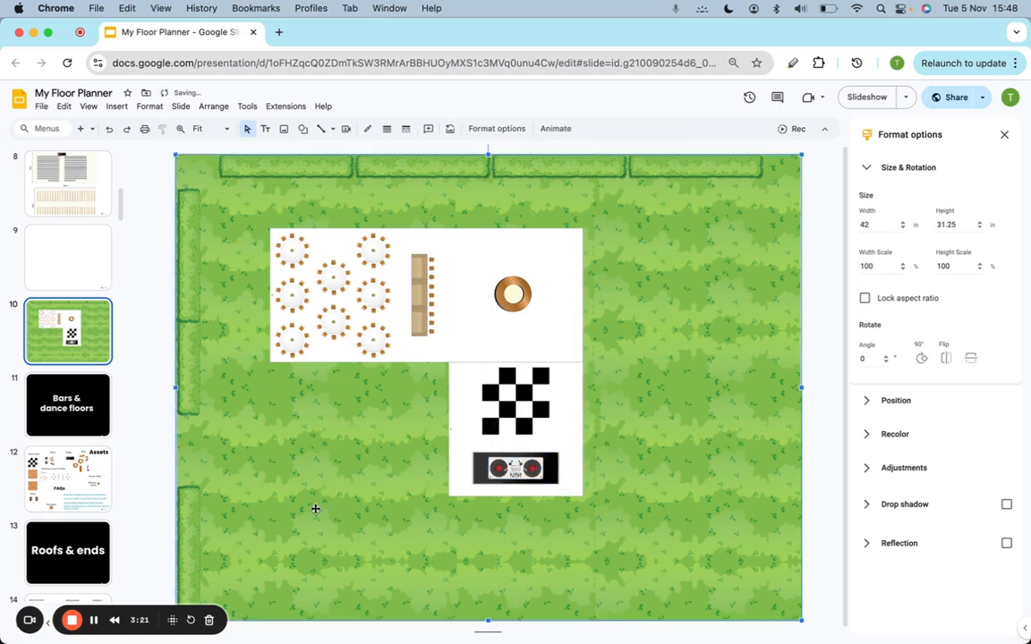
Copy the whiskey barrel from the assets slide 12 onto slide 10 and arrange four of them around the round bar.
scroll(67, 403, down, 1)
click(68, 443)
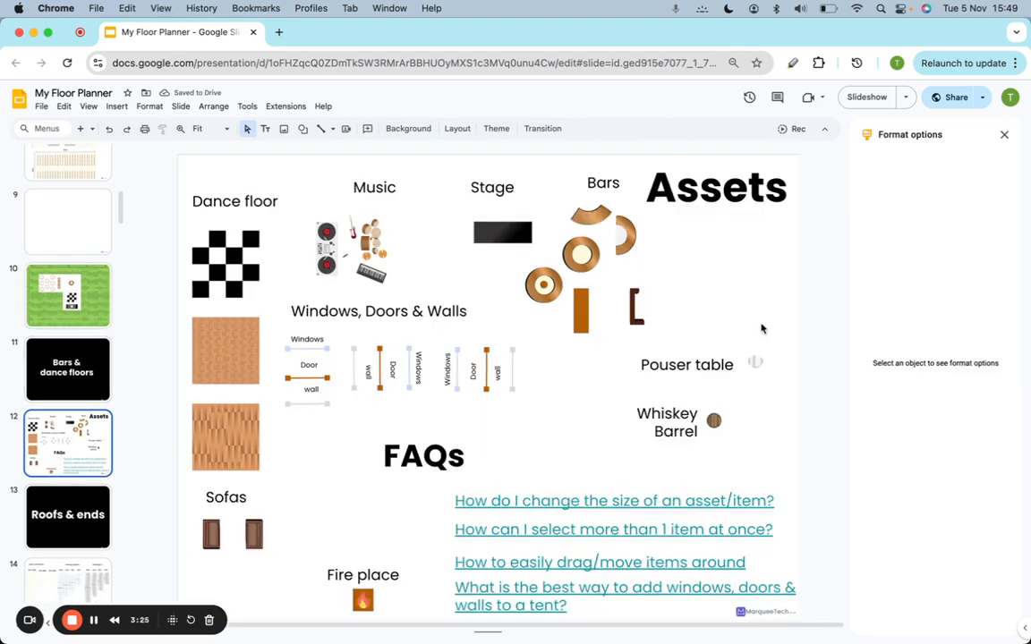
click(714, 419)
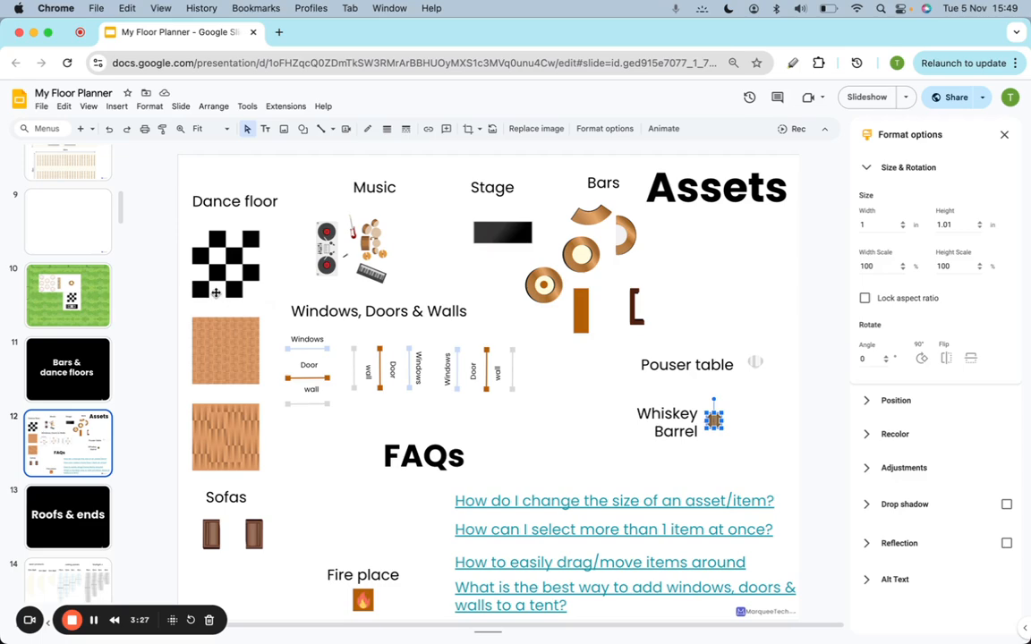
click(72, 307)
key(cmd+v)
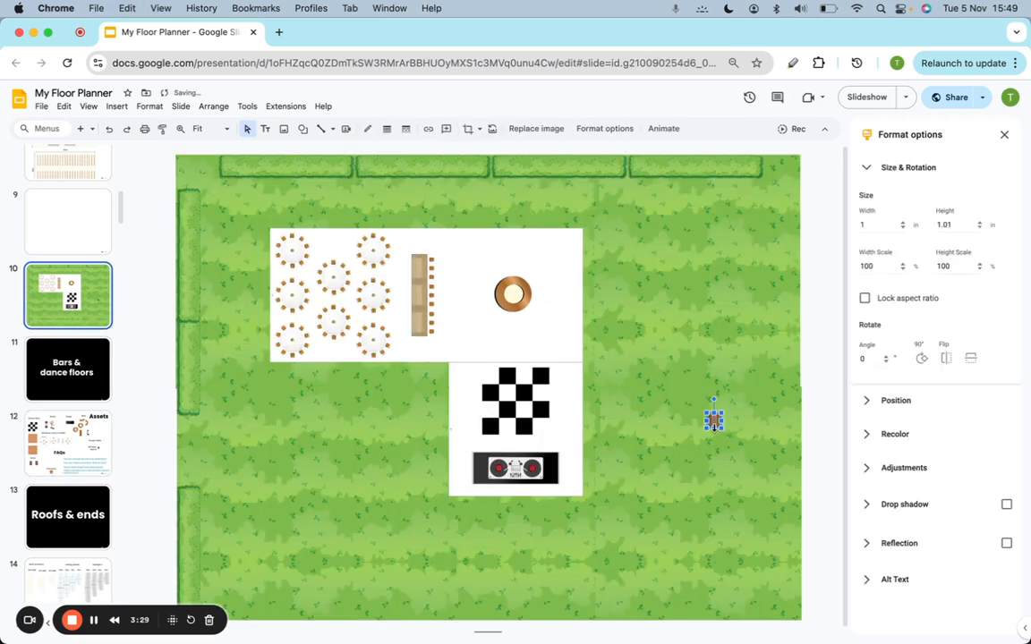
drag(713, 419, 477, 321)
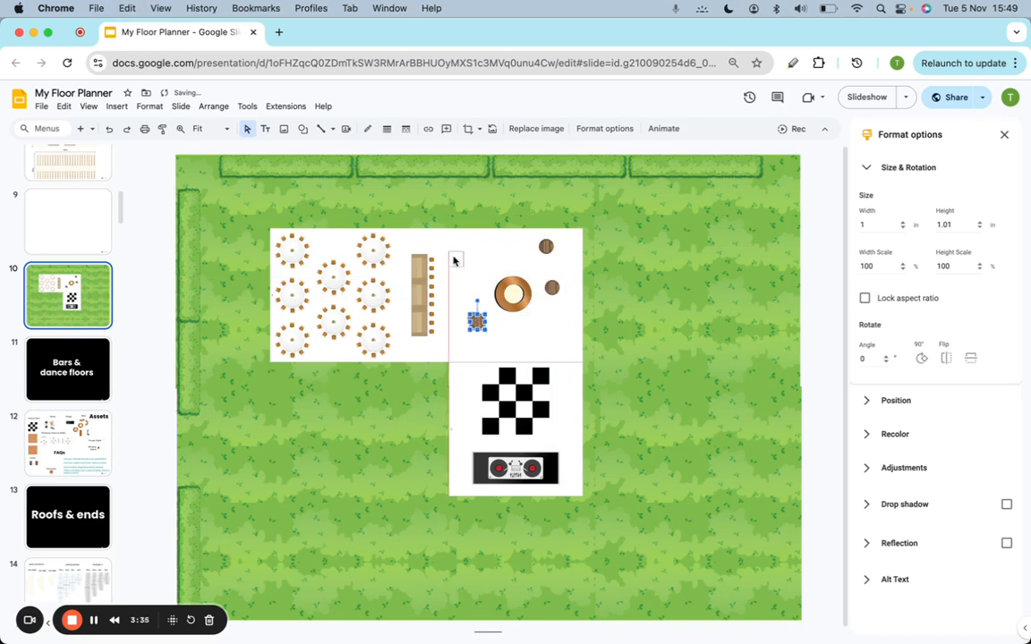
drag(454, 260, 468, 260)
drag(551, 287, 560, 311)
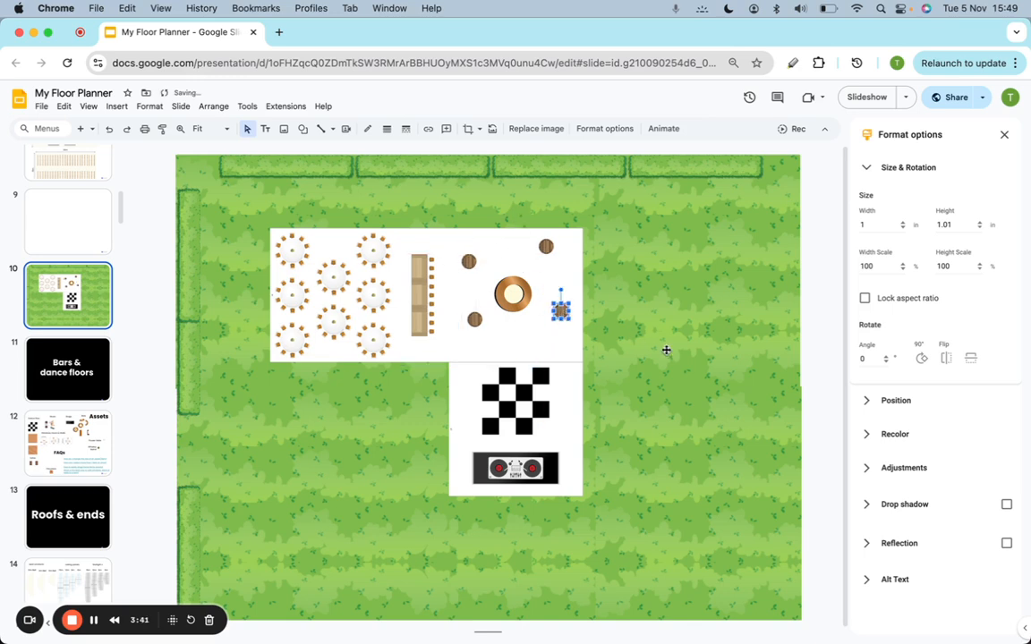
click(667, 351)
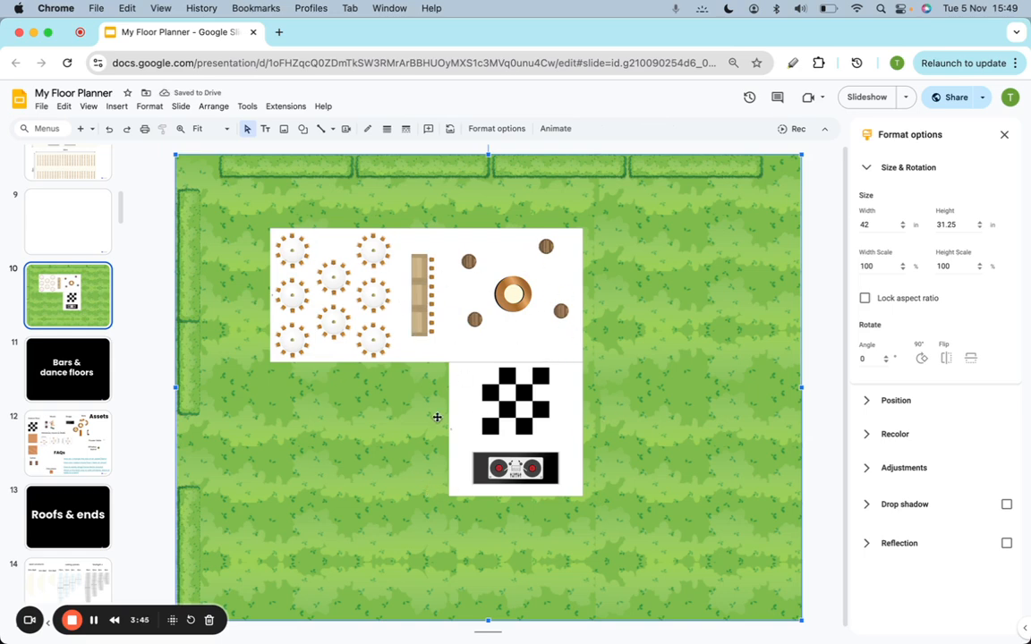
Copy the 9m ceiling panel from slide 14 onto slide 10 and lay panels over the first two columns of round tables.
scroll(57, 488, down, 2)
click(64, 528)
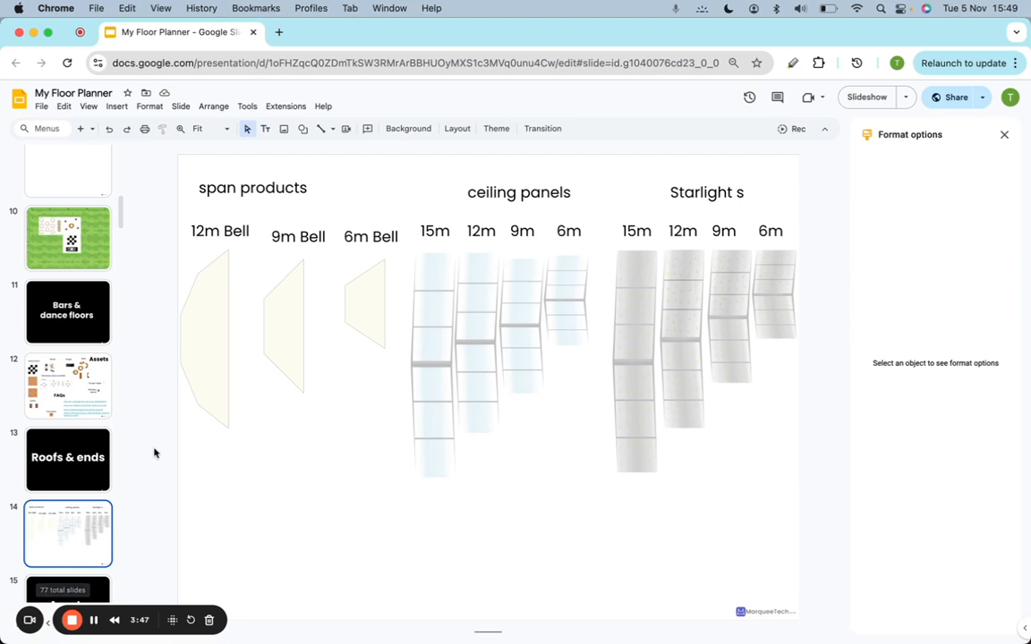
click(533, 330)
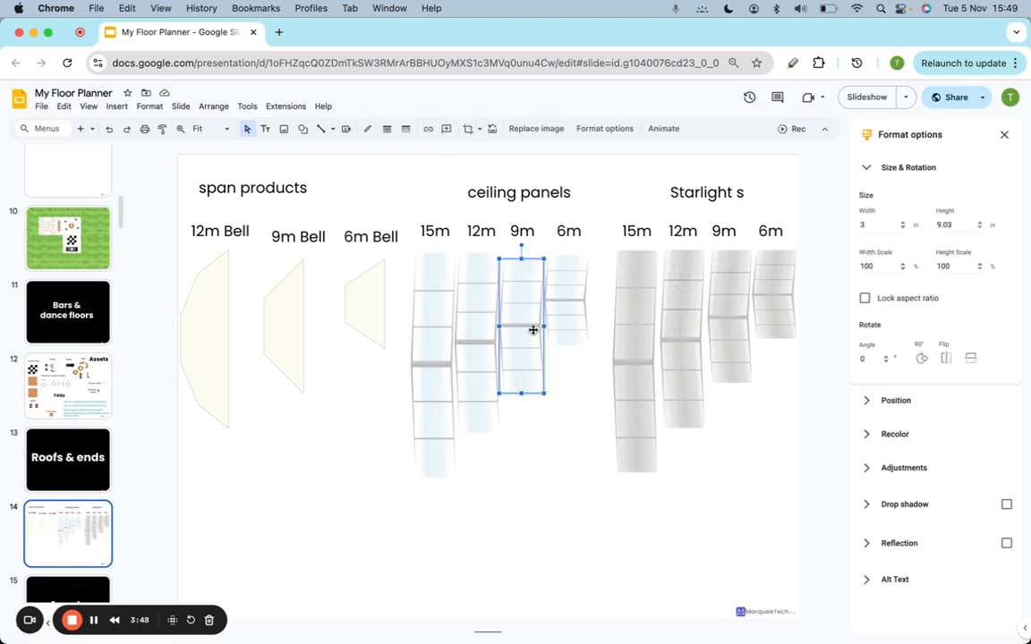
scroll(80, 358, up, 2)
click(67, 291)
key(ctrl+v)
drag(528, 353, 328, 298)
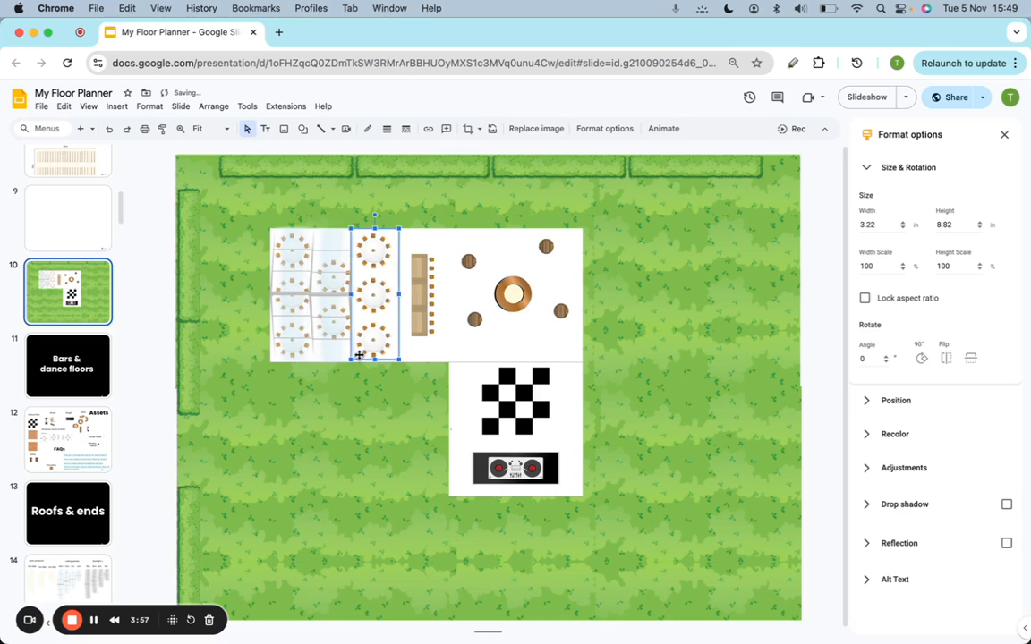
Duplicate the ceiling panel over the third column of round tables and line it up flush with the second panel.
click(371, 431)
click(346, 301)
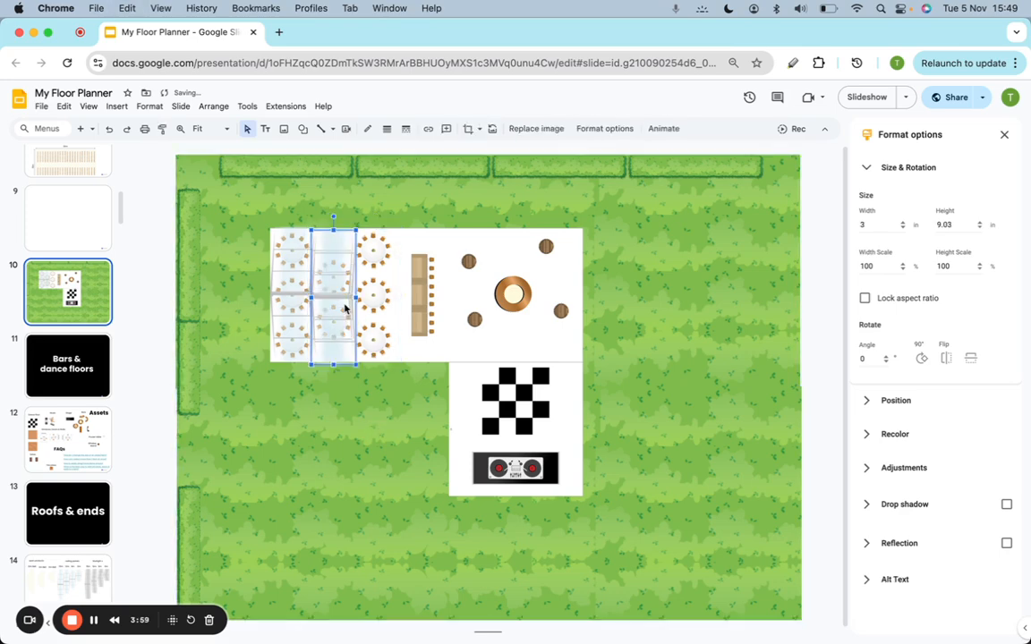
drag(384, 302, 335, 301)
click(345, 372)
click(373, 327)
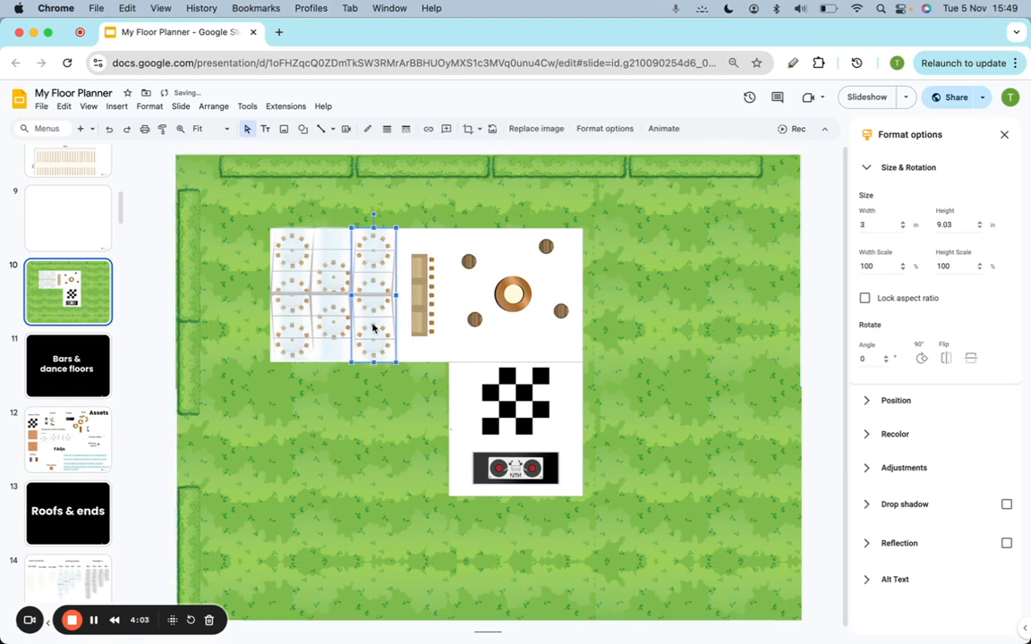
click(386, 415)
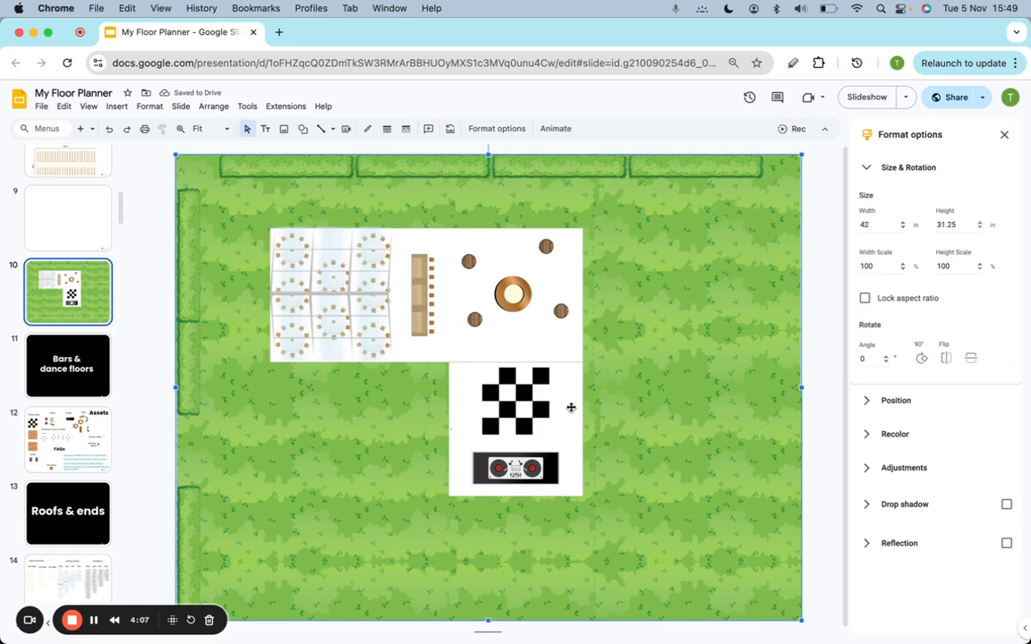
Duplicate the third ceiling panel and place the copy beside it, over the long rectangular tables.
click(367, 275)
key(super+c)
key(super+v)
drag(382, 294, 421, 293)
click(401, 406)
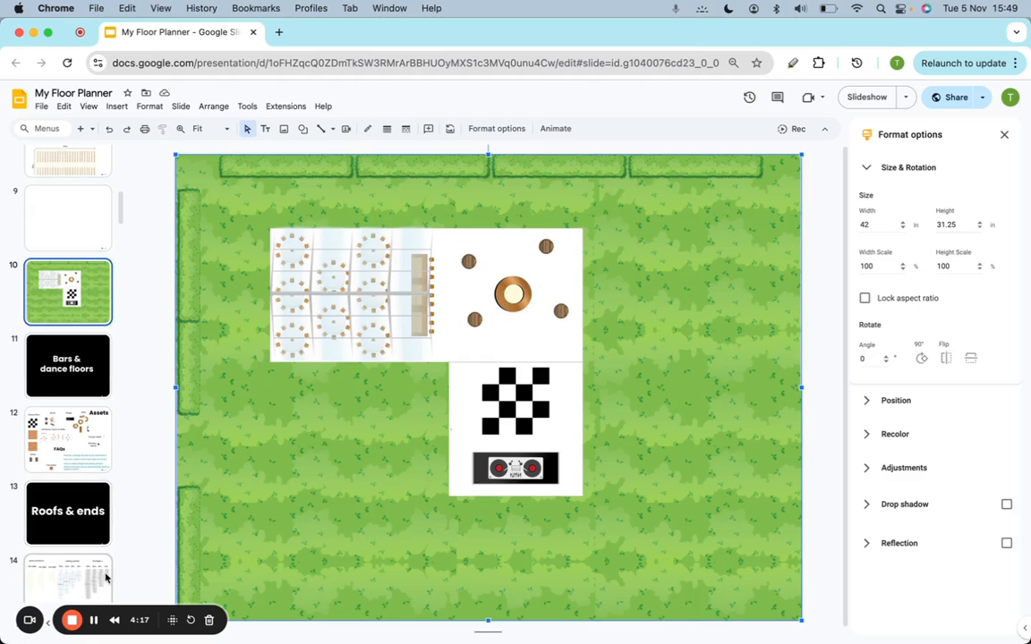
click(67, 572)
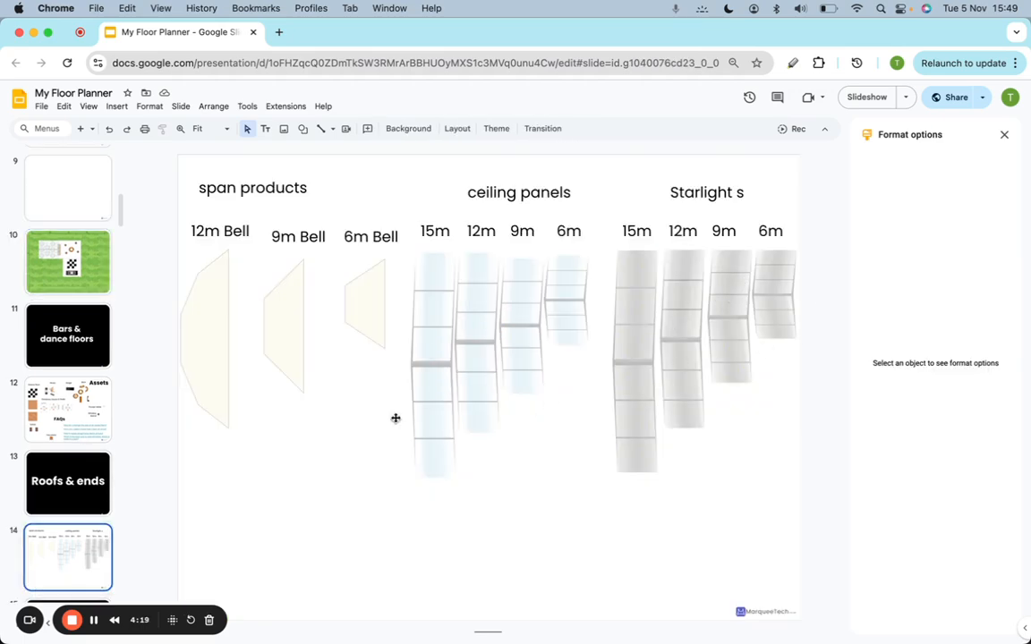
click(67, 261)
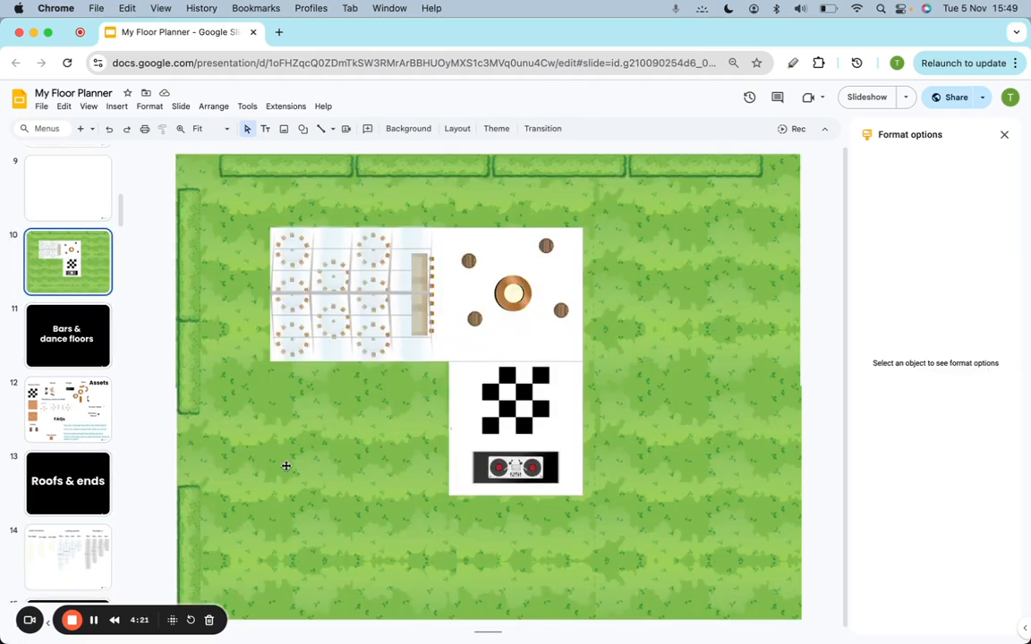
Copy the plain brown square floor from the assets slide 12 onto slide 10 and place it left of the 9 by 9 tent.
click(81, 434)
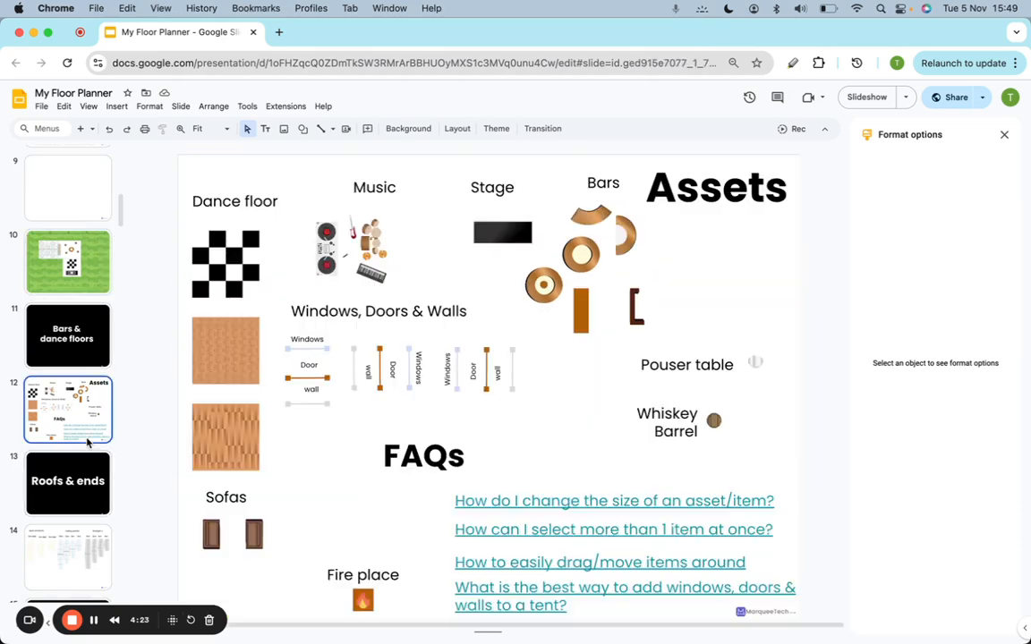
key(Down)
click(43, 407)
click(582, 309)
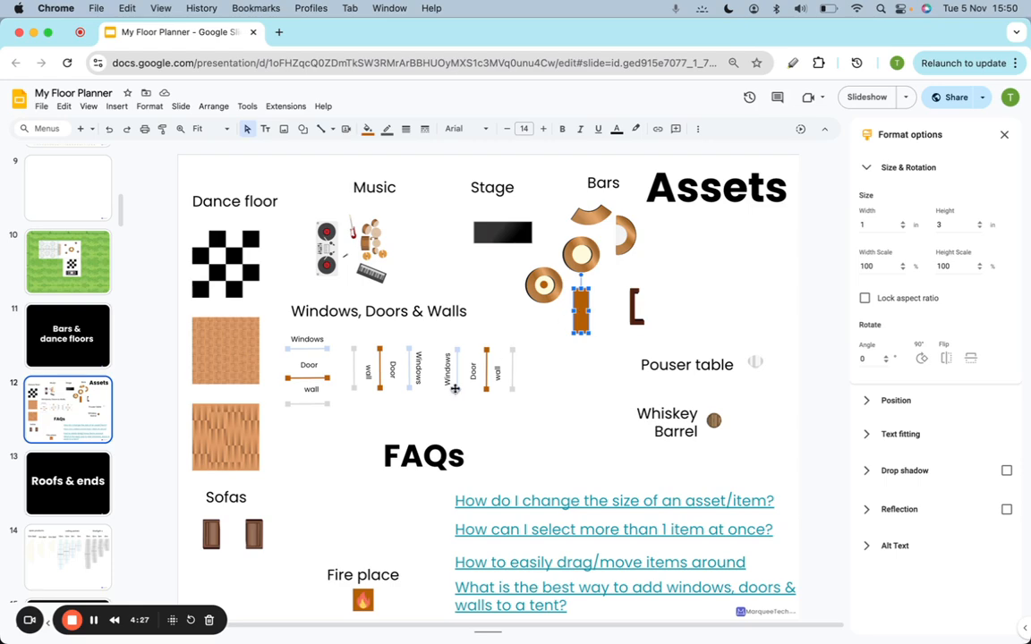
click(219, 382)
key(ctrl+c)
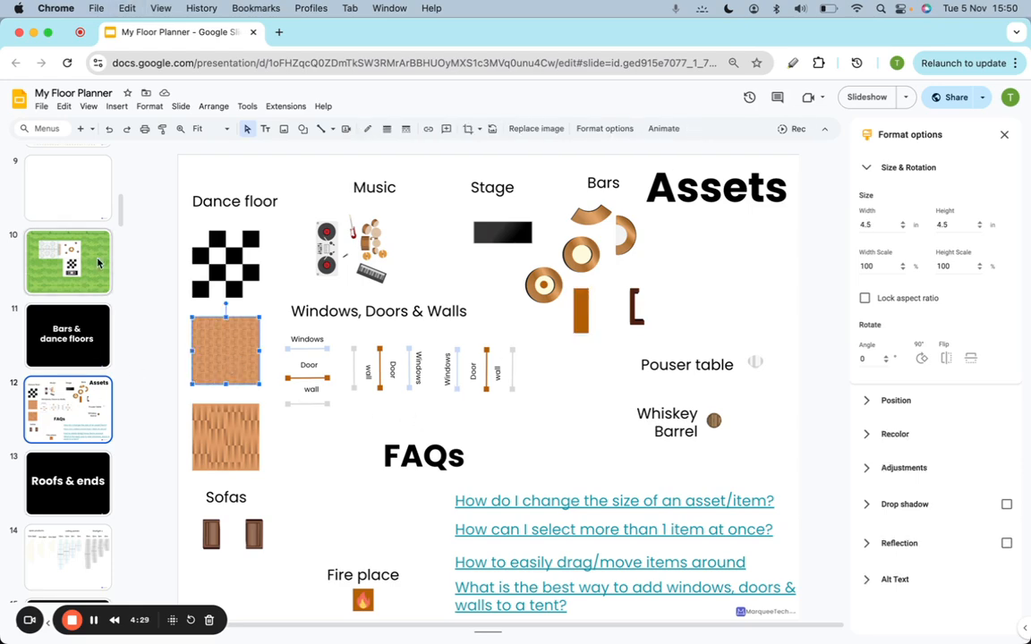
click(95, 241)
key(ctrl+v)
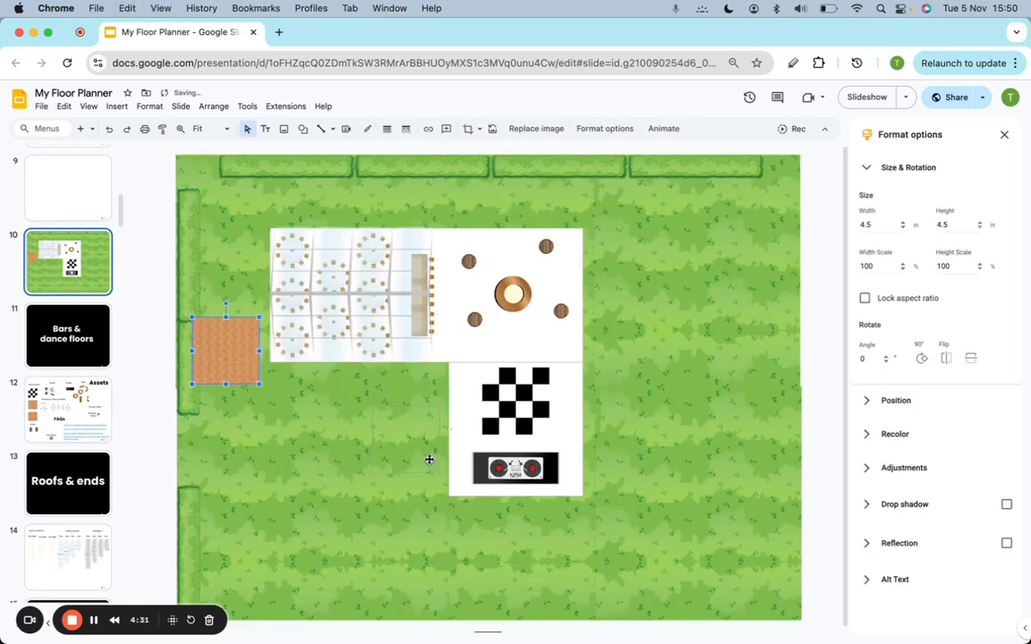
drag(430, 459, 430, 459)
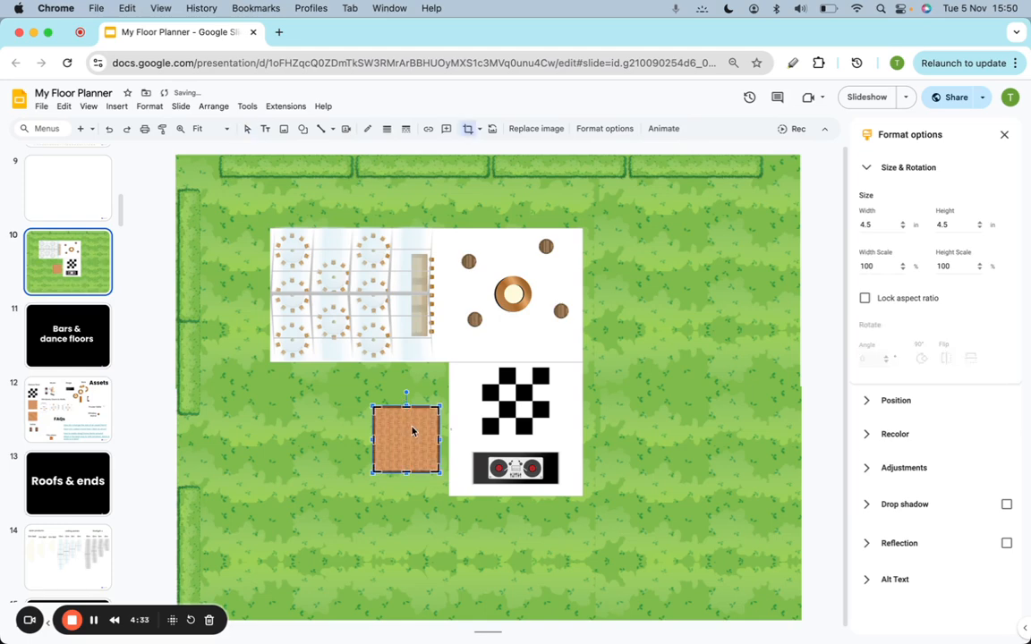
Crop the brown floor to a strip 4.5 in wide and 1.67 in high, and butt it against the 9 by 9 tent's left side.
double_click(412, 428)
drag(405, 408, 423, 431)
key(Return)
click(476, 552)
click(403, 428)
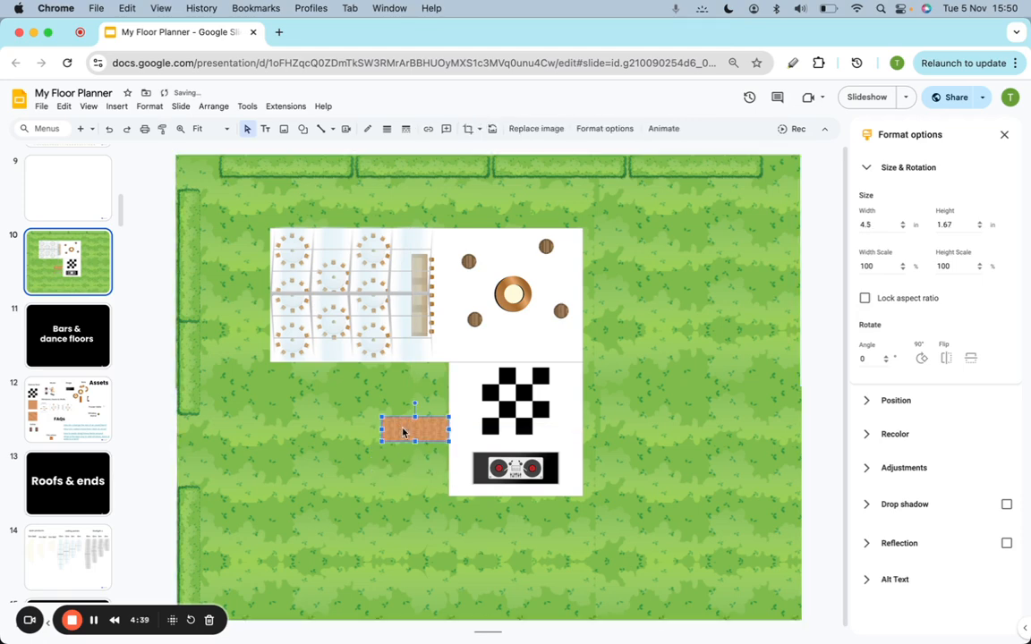
Duplicate the brown strip end to end to form a walkway from the 9 by 9 tent out through the left hedge gap.
key(super+d)
drag(414, 439, 150, 436)
click(407, 522)
click(327, 498)
click(295, 430)
click(229, 452)
click(225, 437)
click(300, 551)
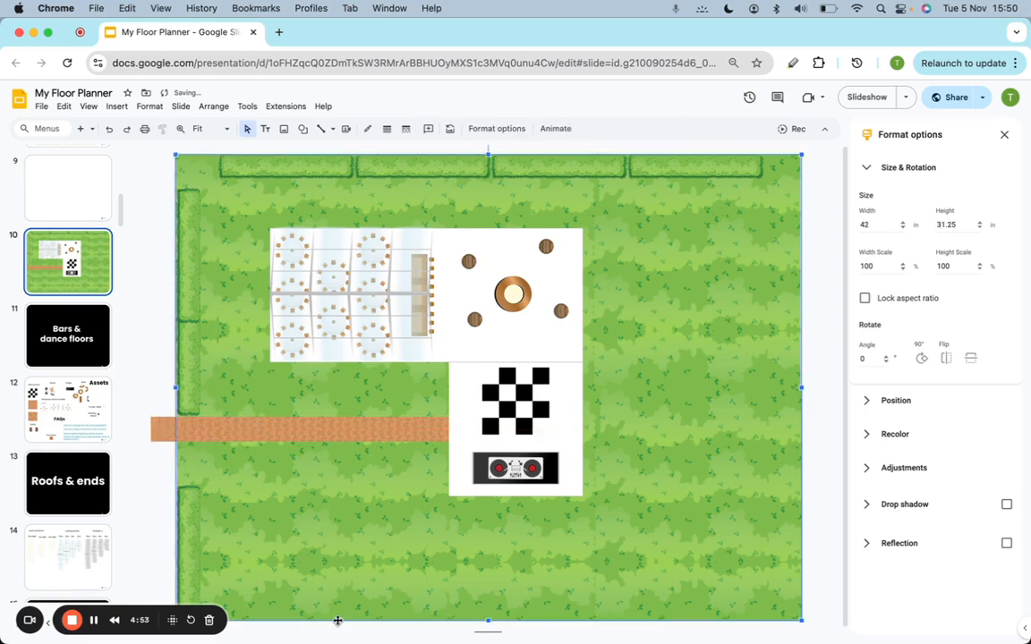
Duplicate a walkway strip and attach the copy to the main tent's right side, level with the round bar.
click(423, 439)
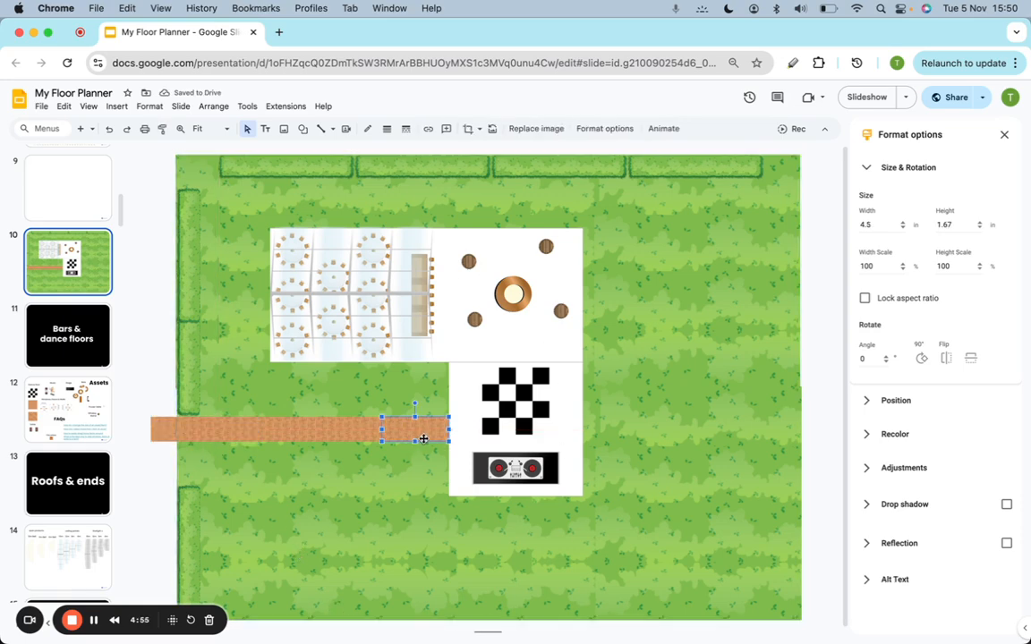
key(super+d)
drag(423, 439, 621, 292)
click(654, 340)
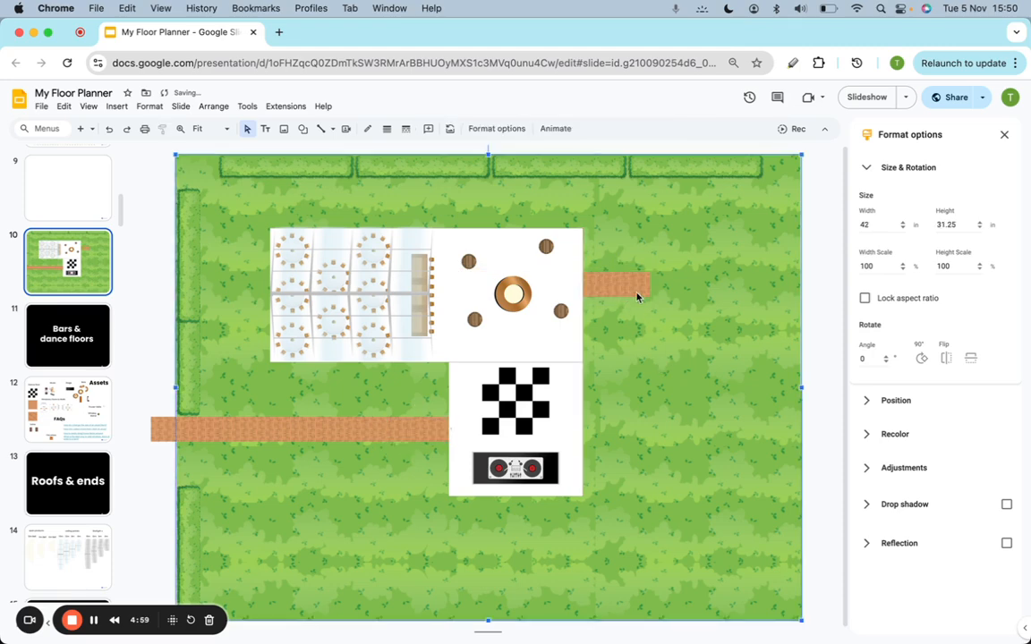
Copy the lower-left 13 by 13 in tipi from slide 53 onto slide 10 and place it at the right walkway's end.
scroll(70, 537, down, 20)
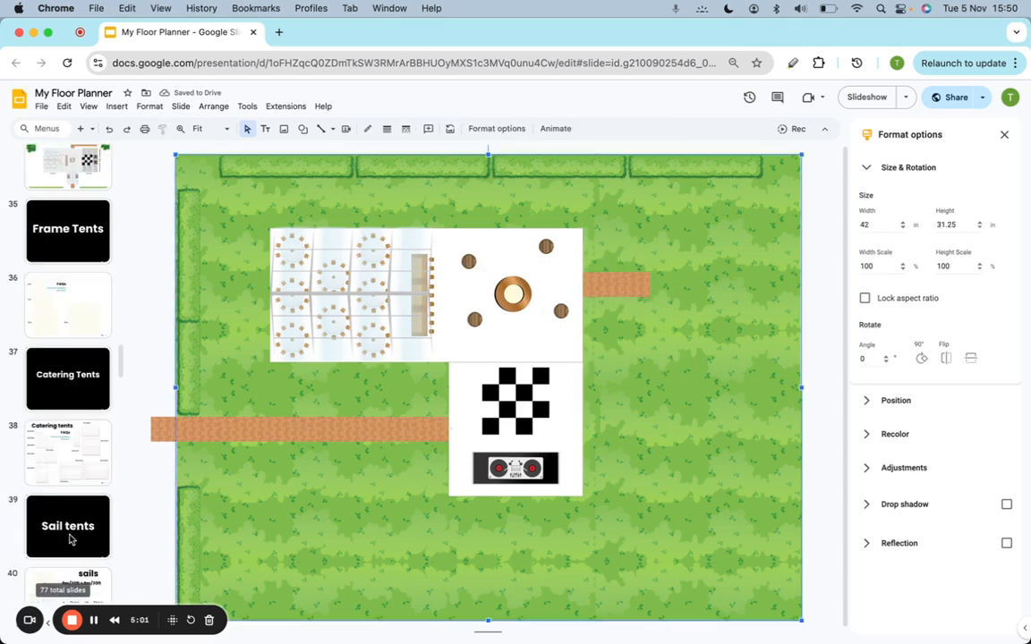
scroll(70, 537, down, 5)
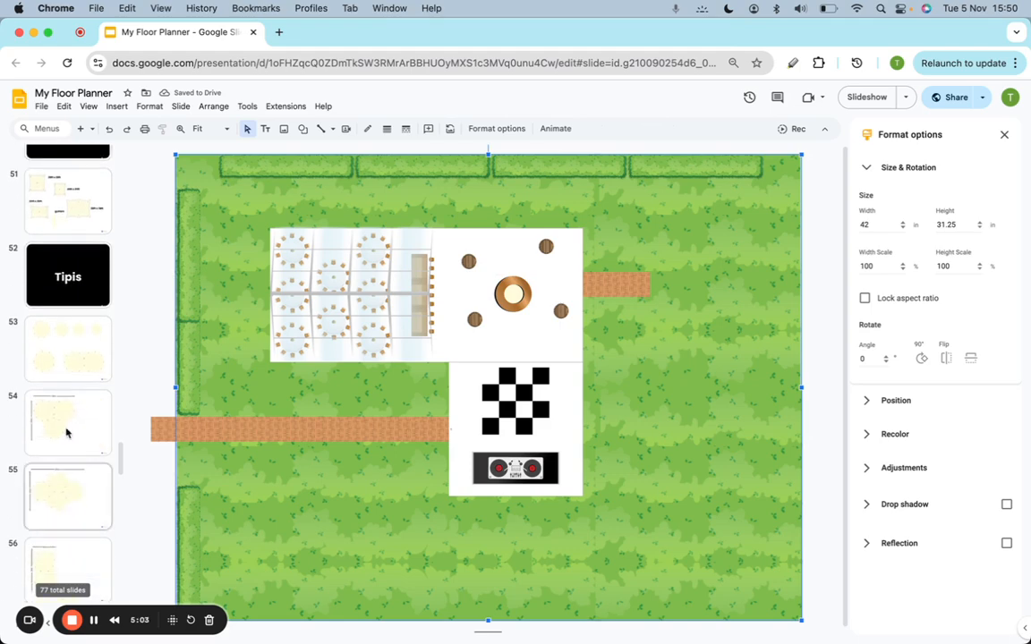
click(63, 358)
click(337, 471)
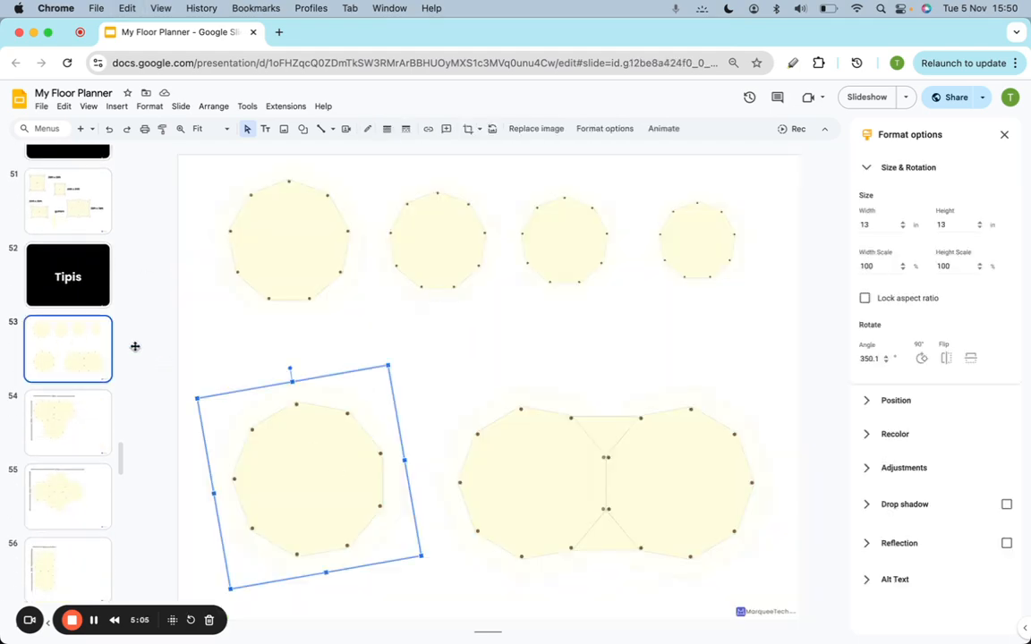
scroll(78, 371, up, 20)
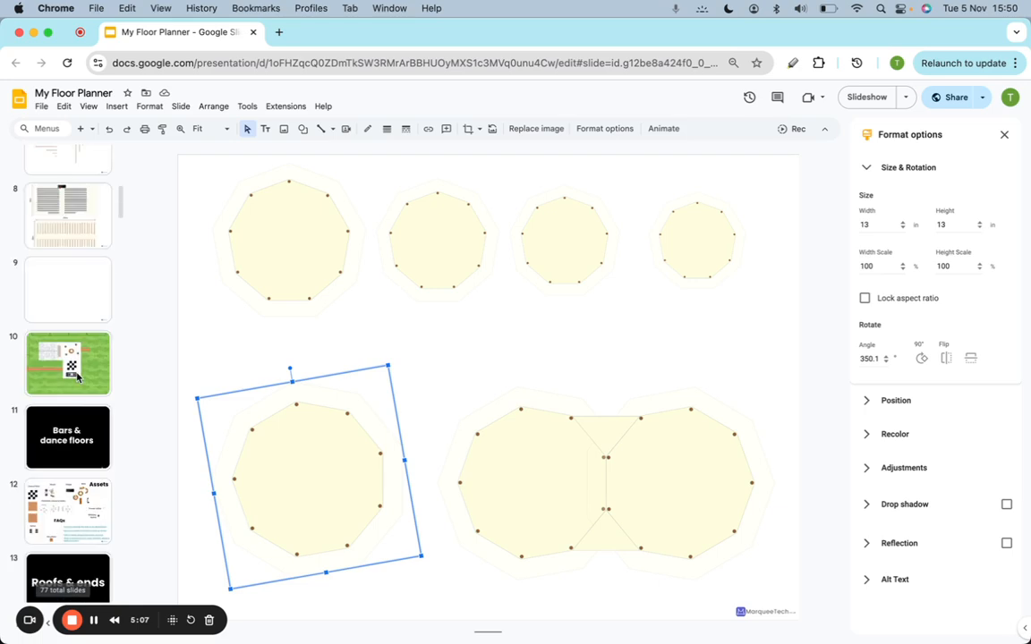
scroll(77, 378, down, 2)
click(69, 460)
key(cmd+v)
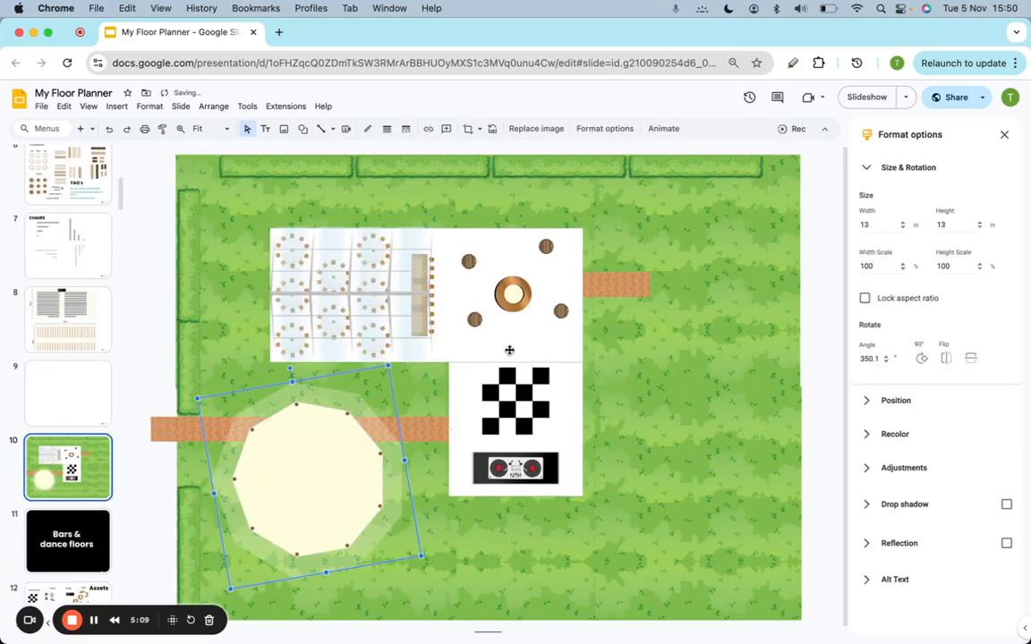
drag(318, 501, 721, 306)
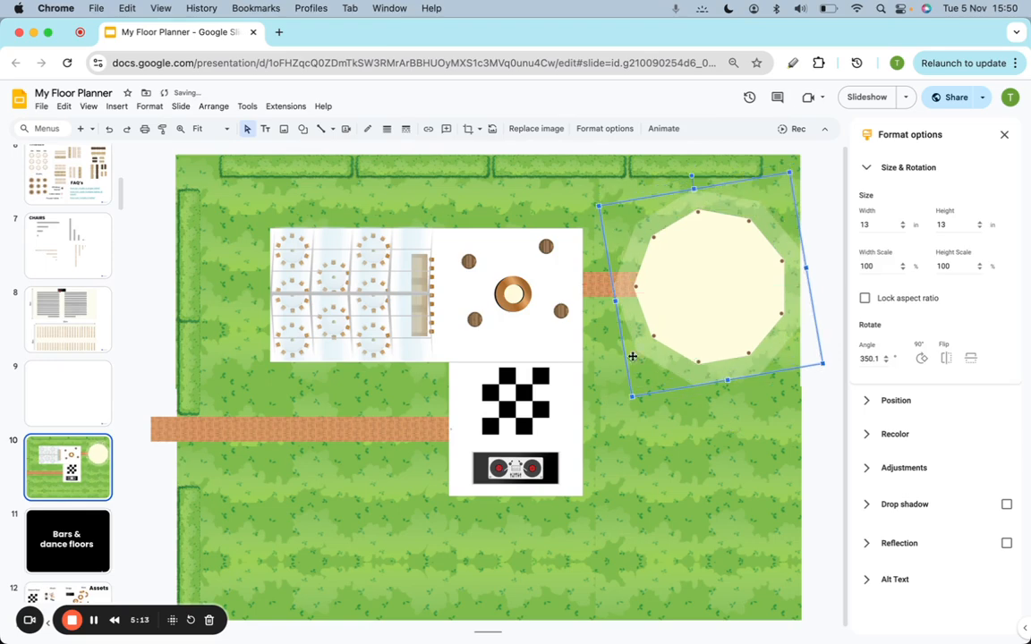
Copy the pair of sofas from the assets on slide 12 onto slide 10 and place it in the upper part of the tipi.
scroll(64, 268, up, 2)
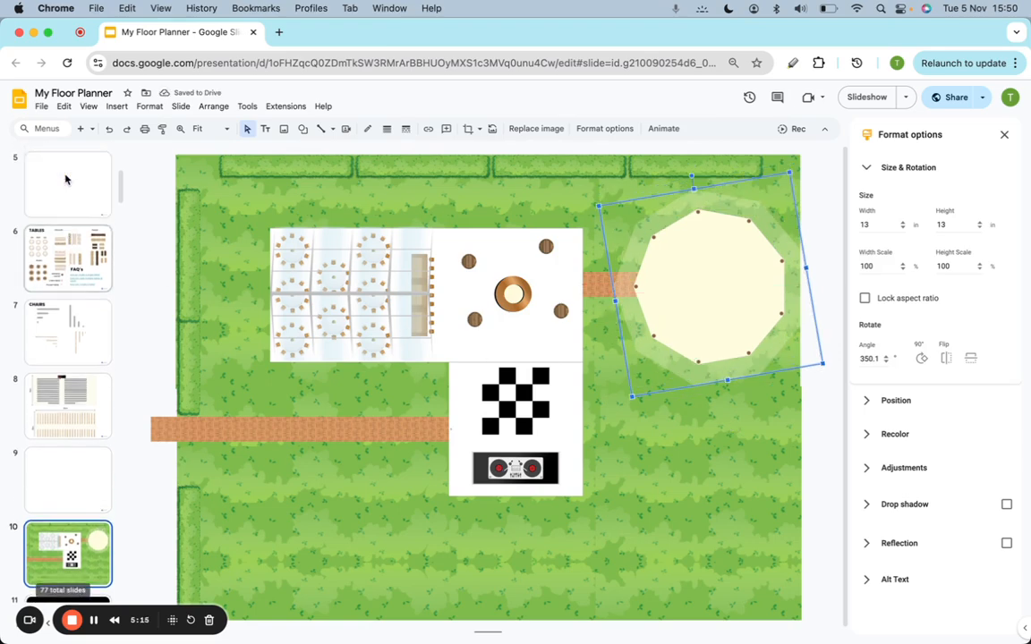
click(45, 303)
scroll(49, 314, up, 4)
scroll(49, 315, down, 8)
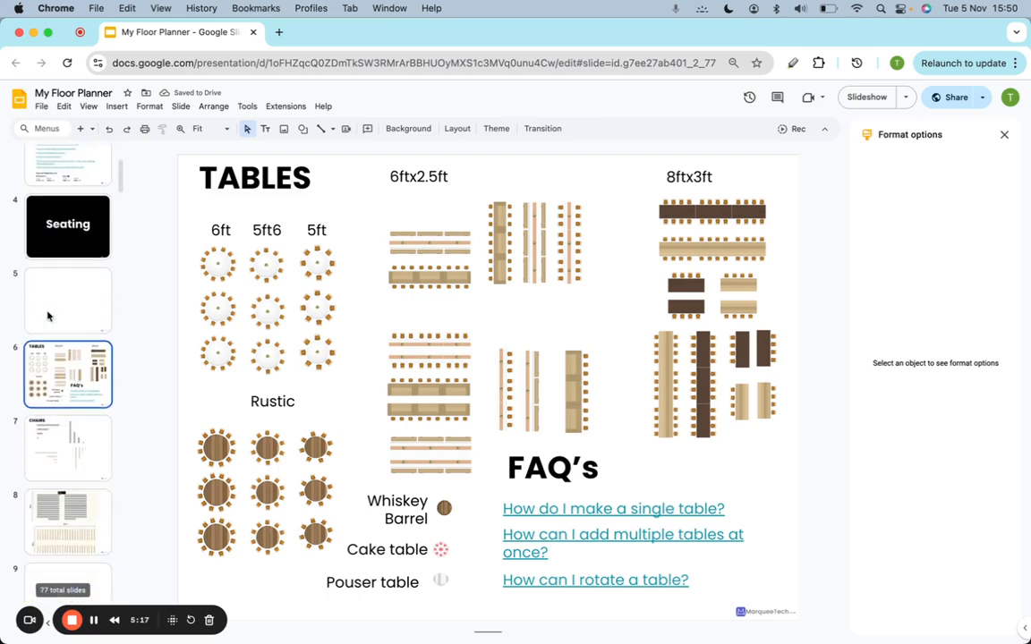
scroll(87, 404, down, 2)
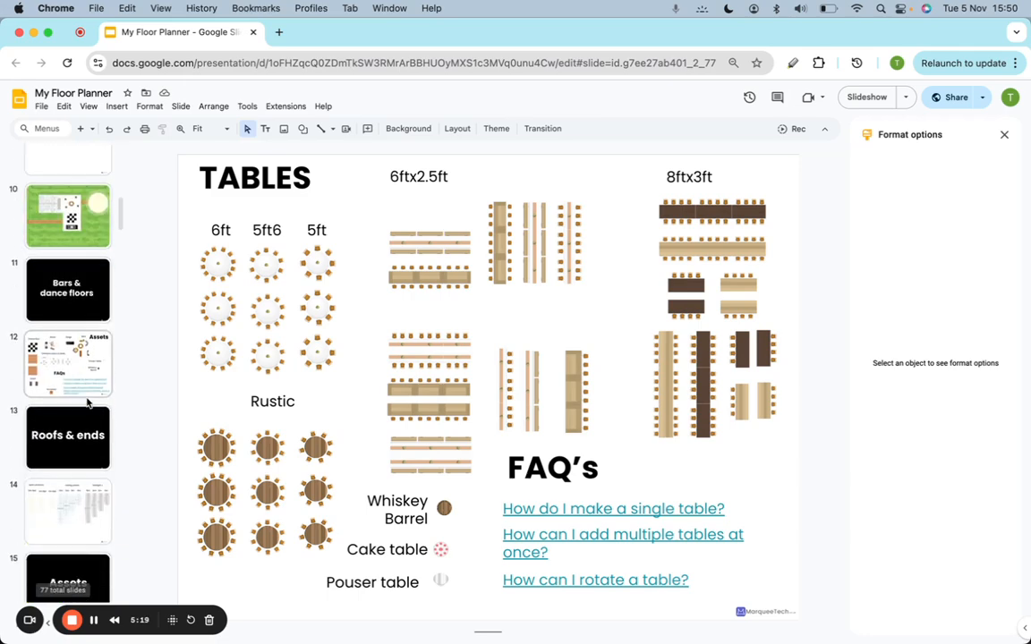
click(86, 337)
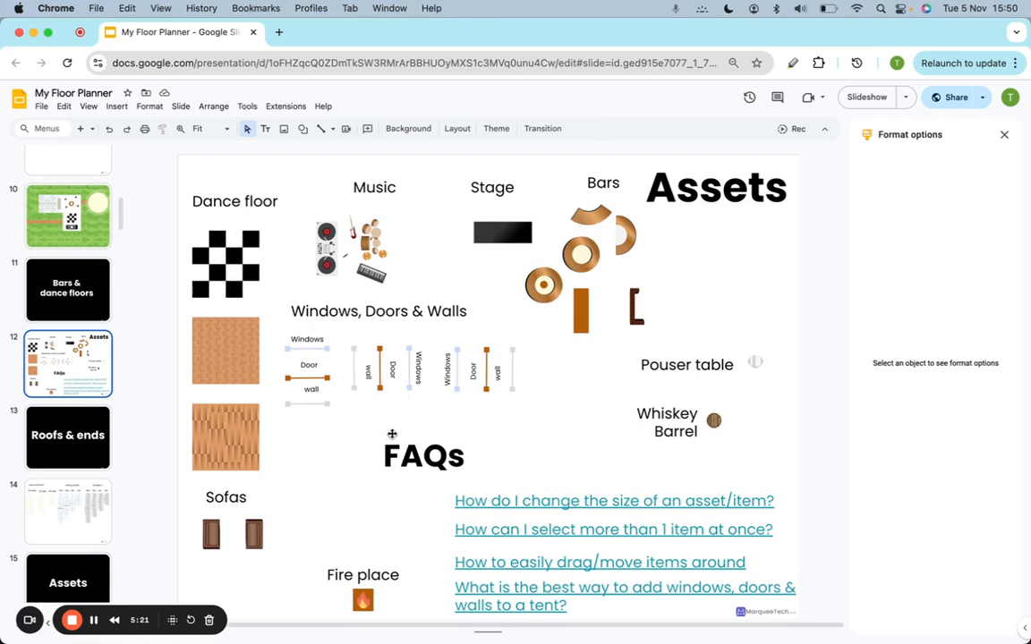
drag(280, 583, 198, 503)
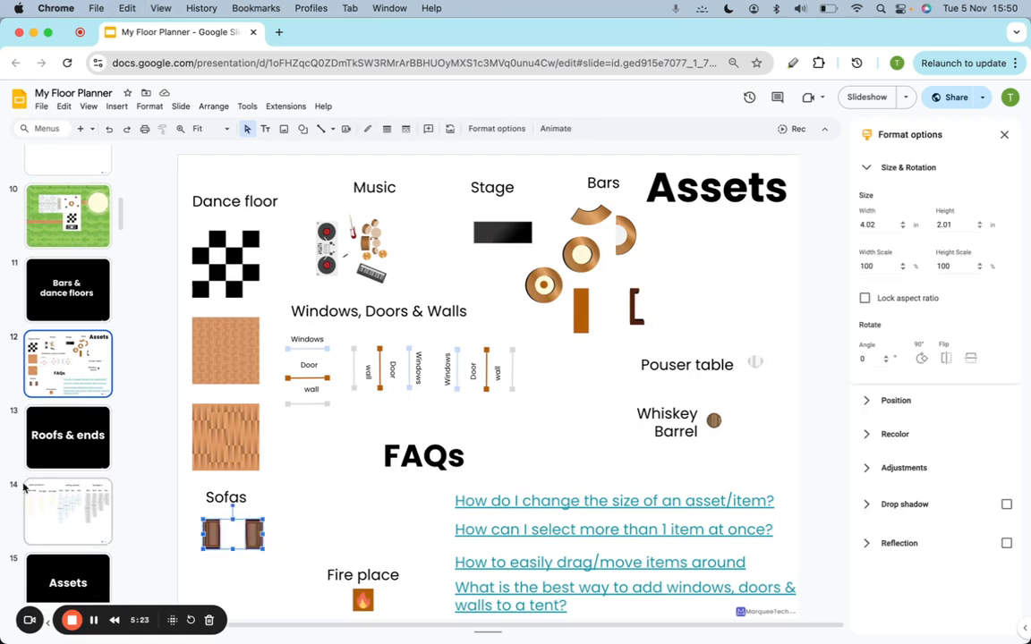
key(ctrl+c)
click(89, 213)
key(ctrl+v)
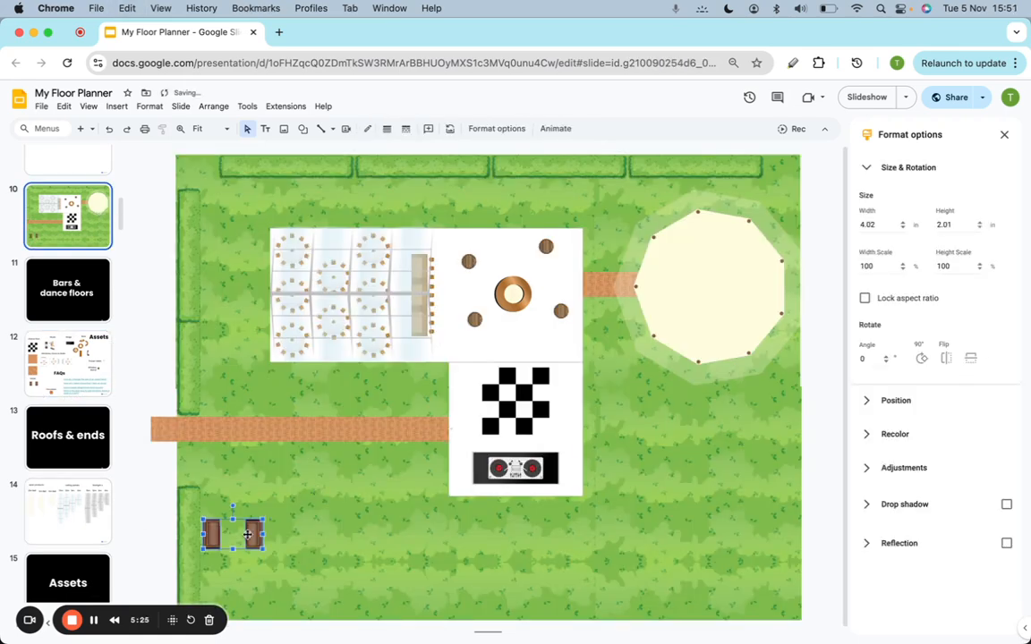
drag(248, 535, 725, 251)
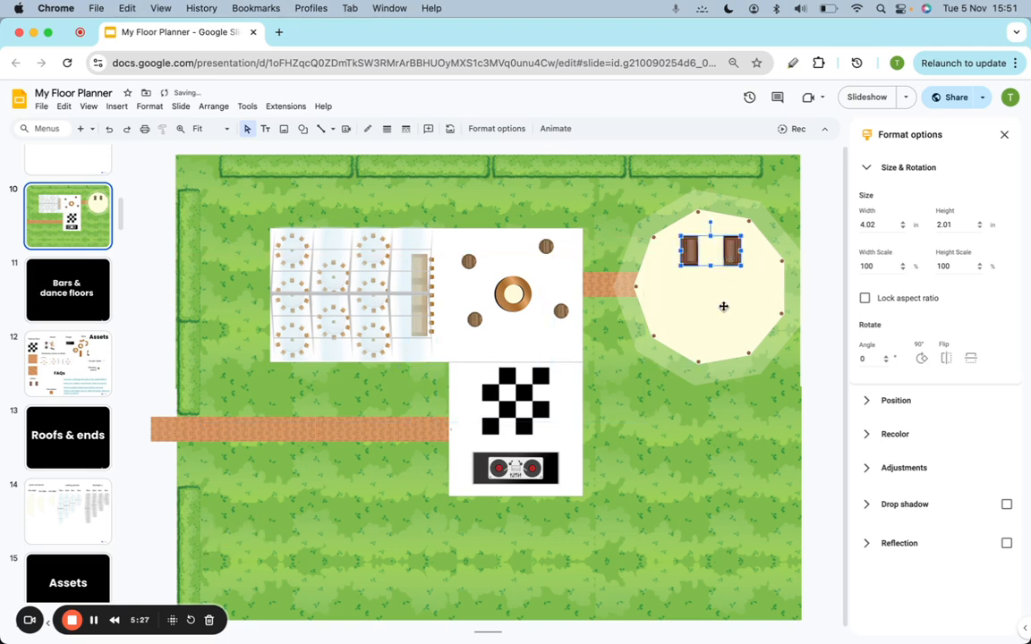
click(723, 306)
Copy the fire place from slide 12 onto slide 10 and place it at the centre of the tipi, below the sofas.
click(52, 378)
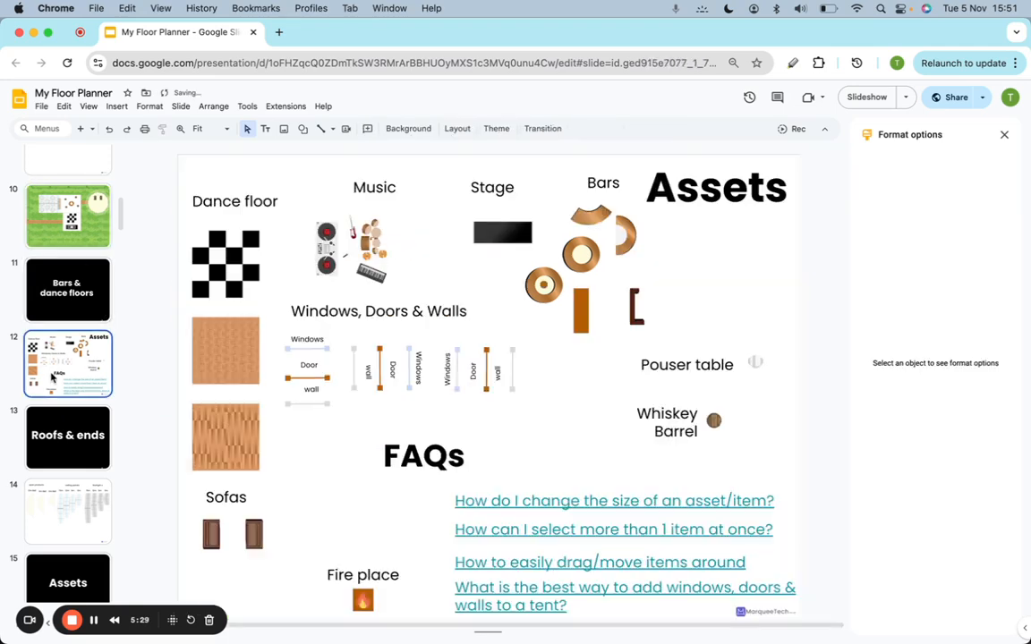
click(362, 598)
key(cmd+c)
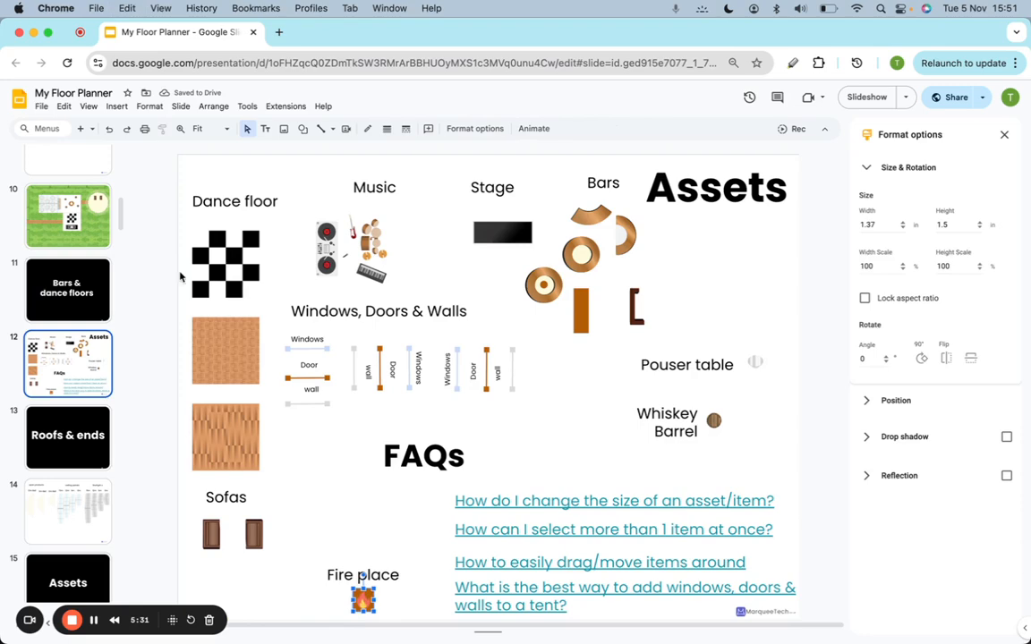
click(68, 215)
key(cmd+v)
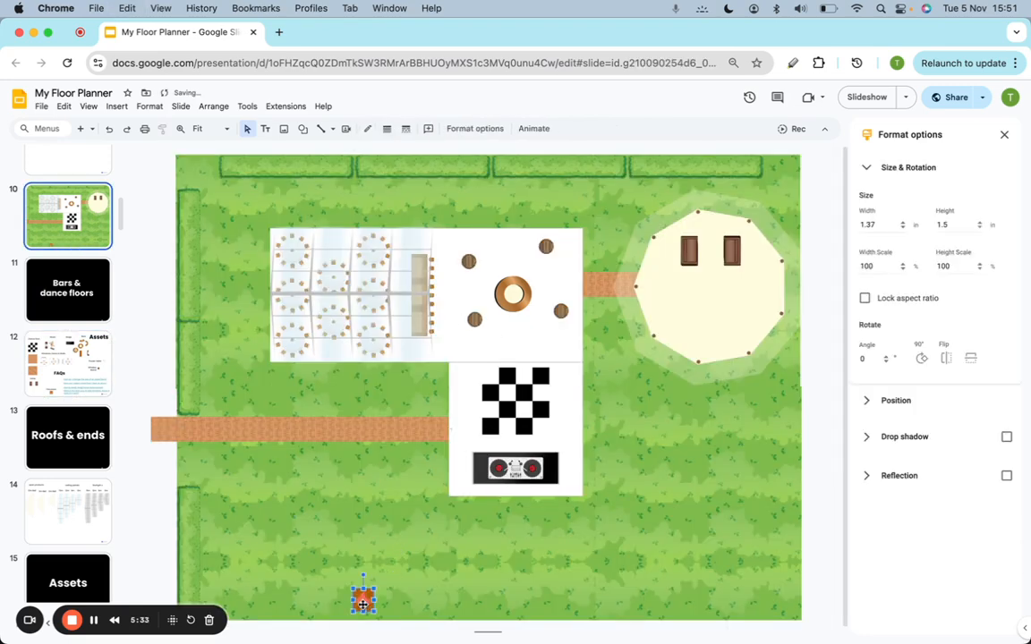
drag(362, 604, 710, 296)
click(665, 340)
Copy whiskey barrels from the round bar area and arrange three of them in an arc below the tipi's fire place.
click(476, 322)
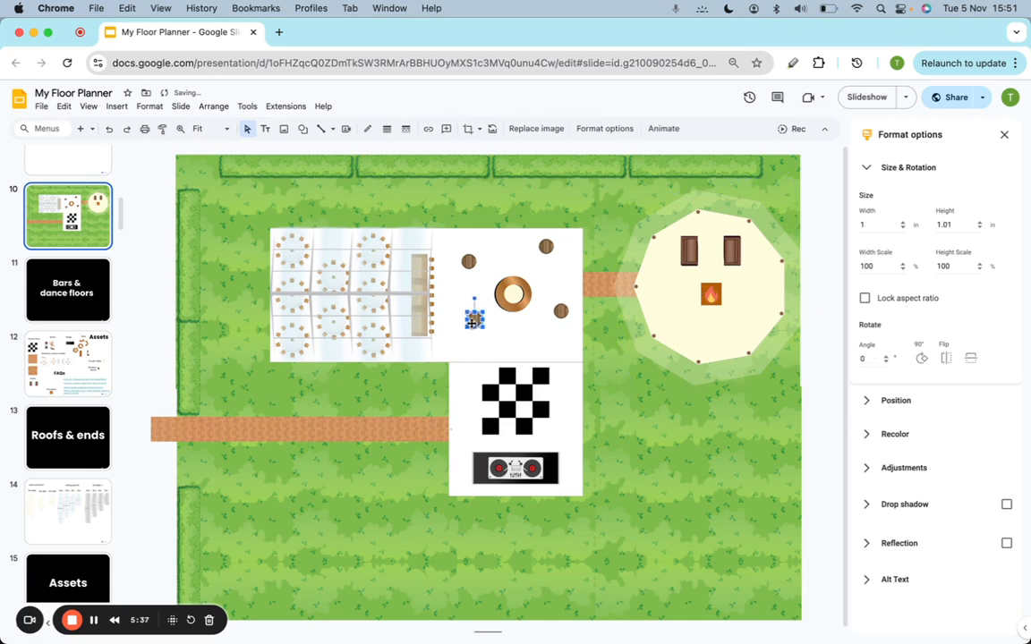
shift+click(468, 264)
key(super+c)
key(super+v)
drag(483, 325, 682, 380)
click(677, 388)
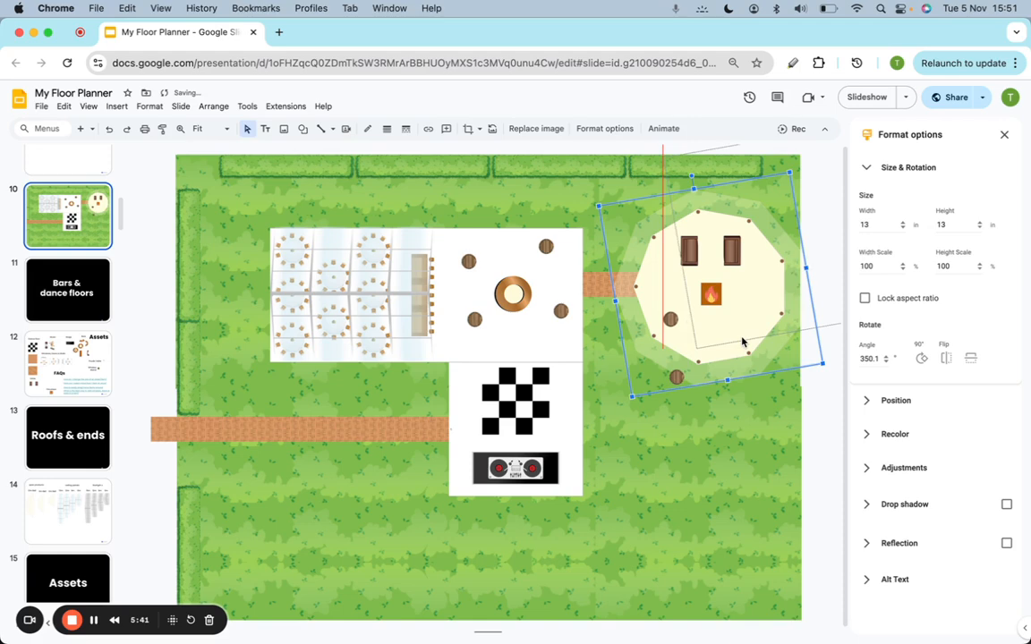
click(677, 377)
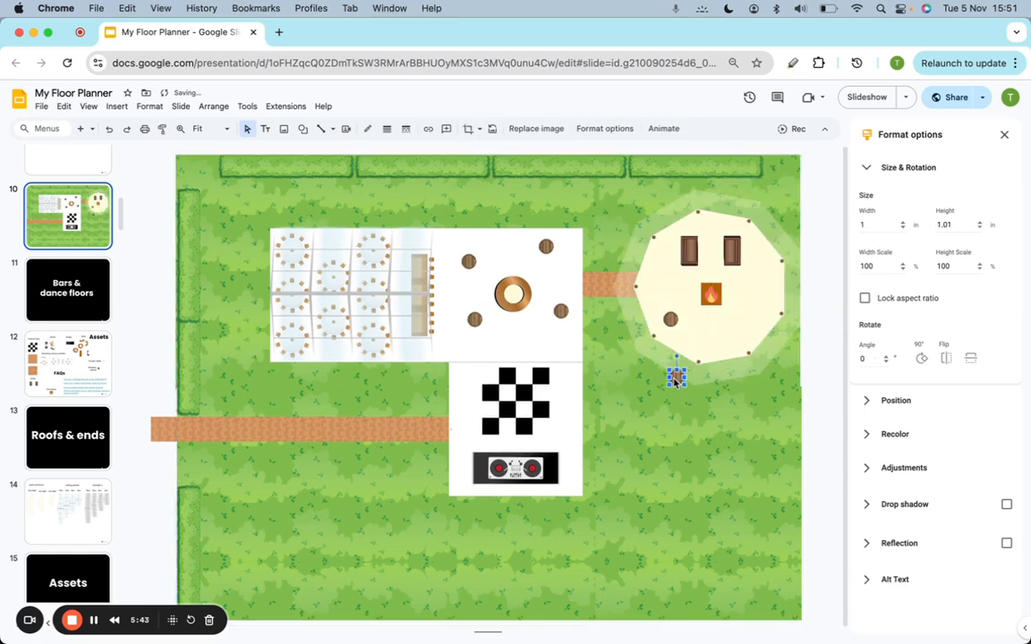
drag(714, 339, 752, 310)
click(782, 474)
click(728, 490)
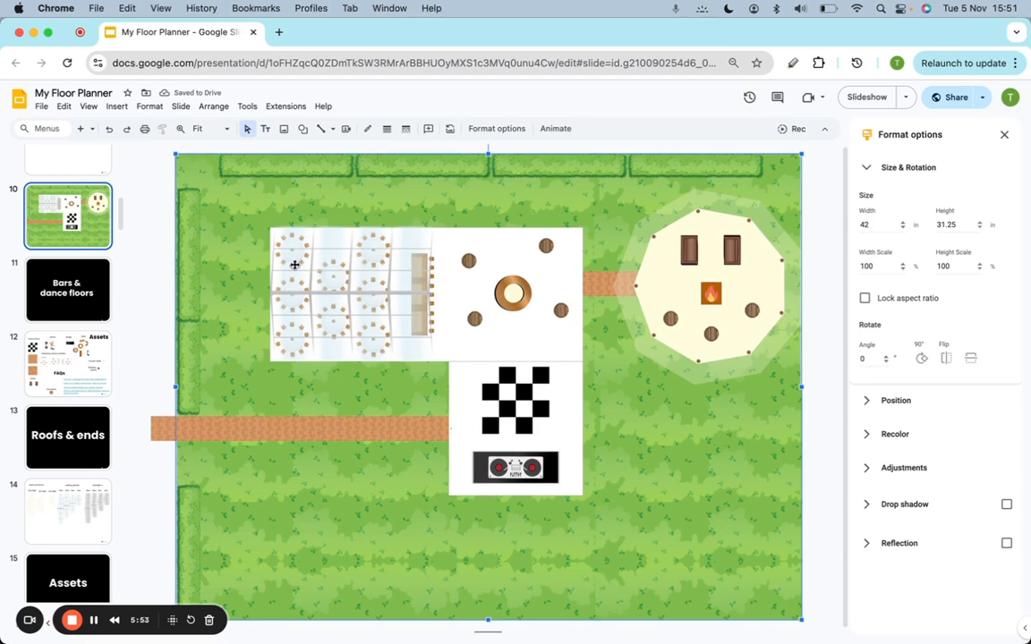
Copy the two leftmost trees from the assets on slide 16 onto slide 10.
scroll(58, 387, down, 3)
scroll(58, 386, down, 2)
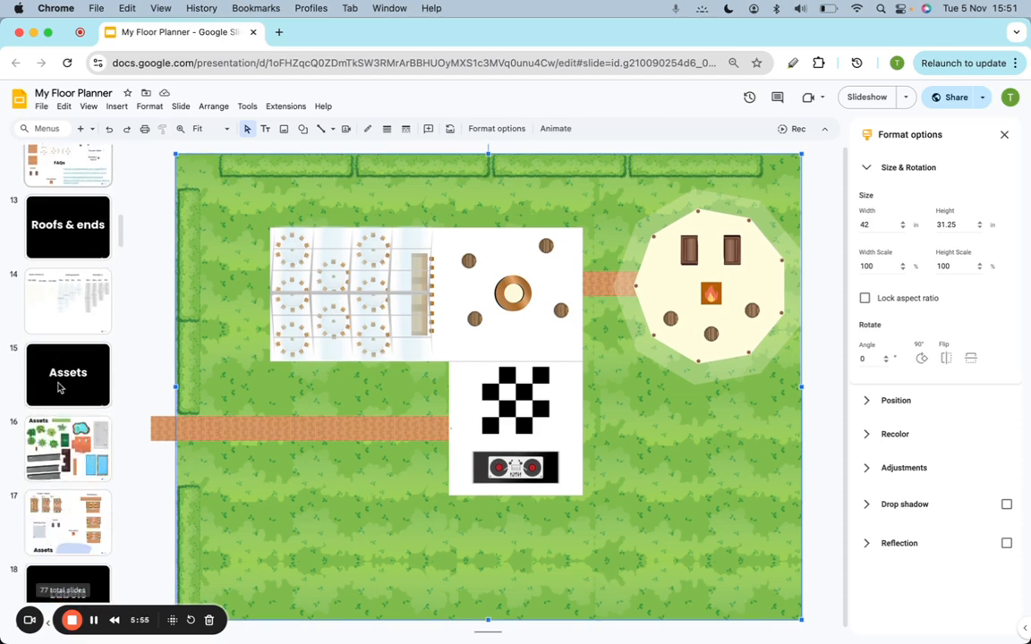
click(65, 440)
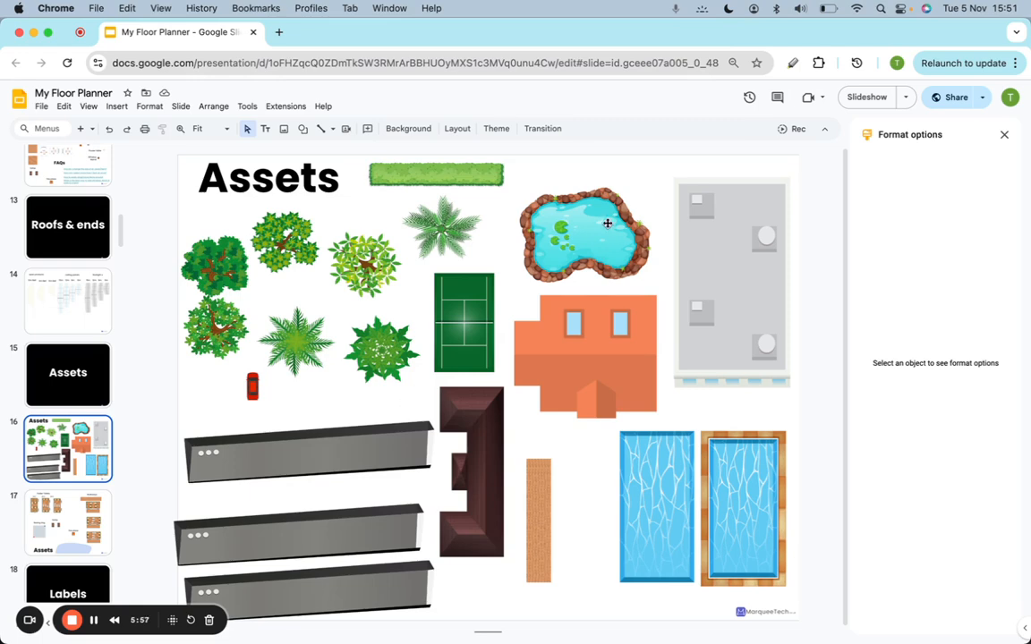
click(199, 246)
drag(134, 206, 226, 318)
scroll(54, 261, up, 5)
click(52, 234)
key(super+v)
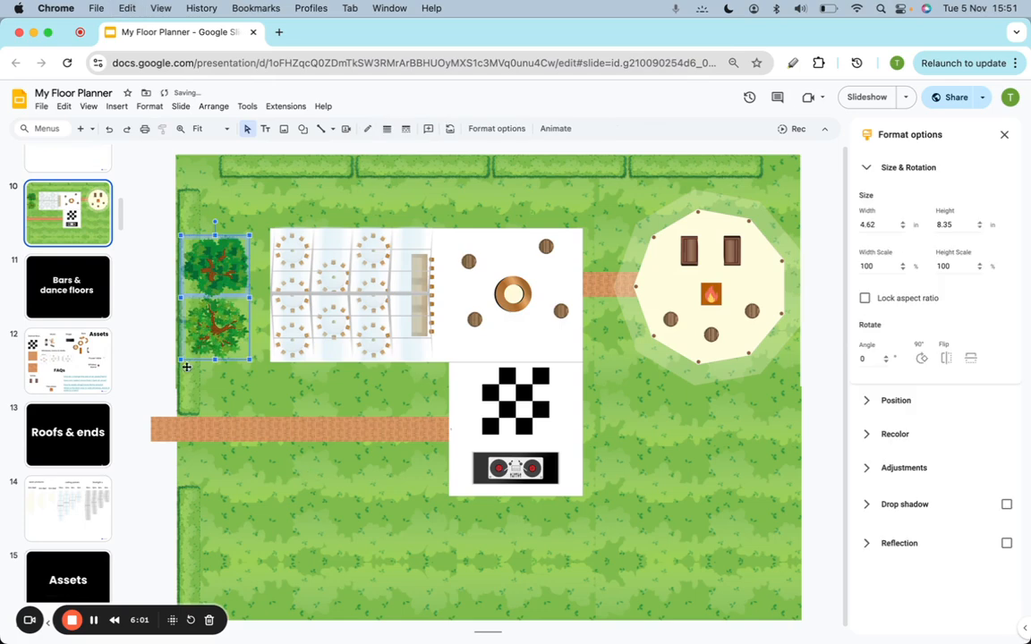
Place an enlarged copy of the dark green tree over the plot's upper-left hedge corner.
click(294, 430)
drag(219, 254, 204, 169)
drag(237, 213, 219, 198)
click(265, 267)
Spread more trees around the plot: upper-right corner, beside the DJ stage, below the tipi, and a 6.66 by 6.05 in one in the lower-left corner.
click(219, 265)
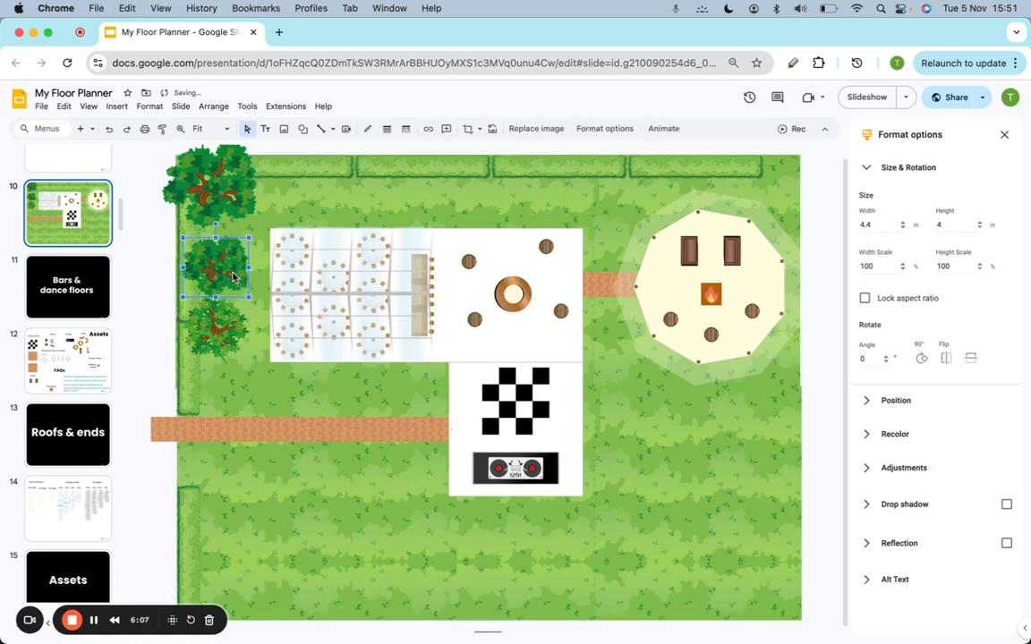
drag(792, 175, 797, 174)
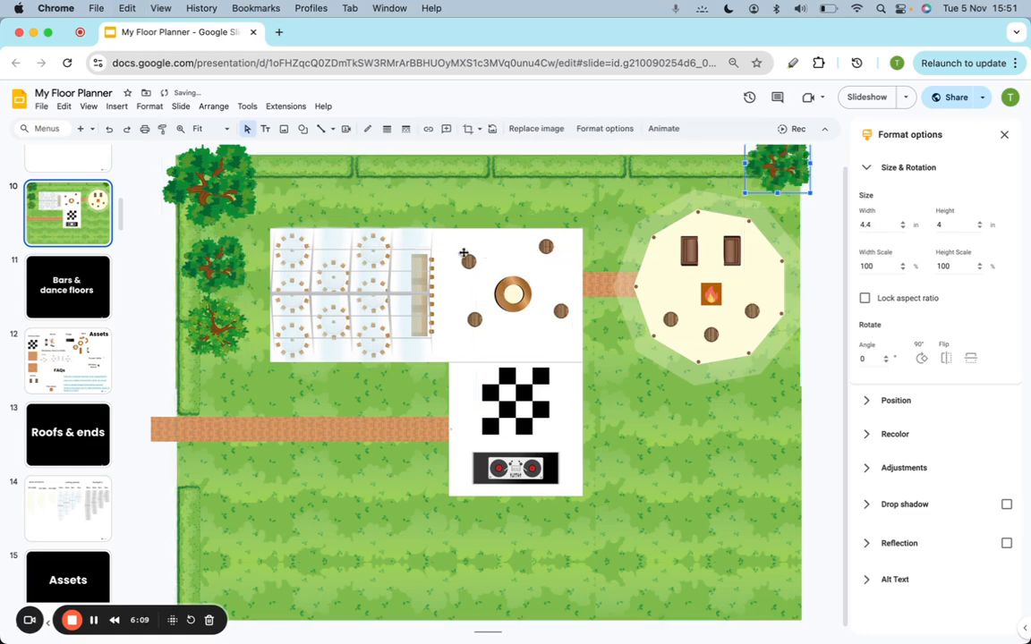
drag(235, 325, 403, 471)
drag(228, 268, 286, 515)
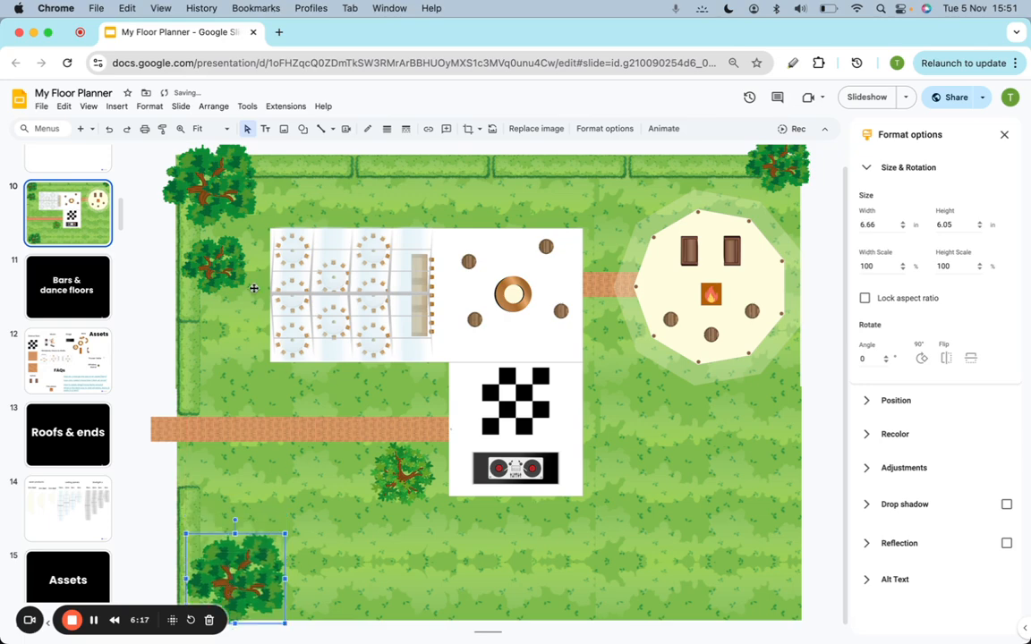
click(413, 493)
key(super+c)
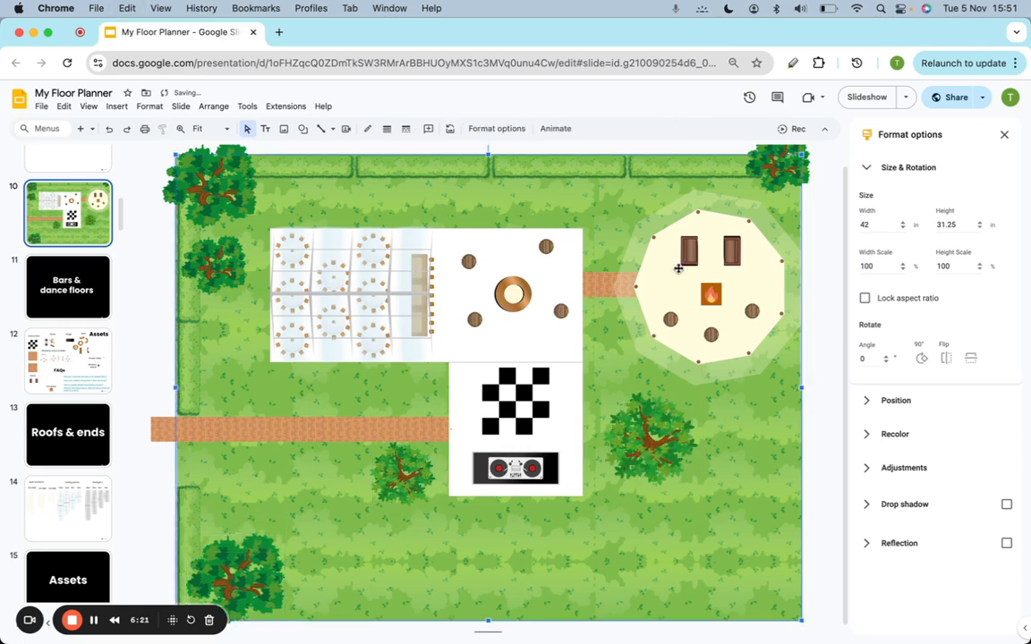
Copy the rock-edged pond from slide 16 onto slide 10 and place it in the plot's lower-right corner.
scroll(19, 277, up, 1)
scroll(19, 277, up, 10)
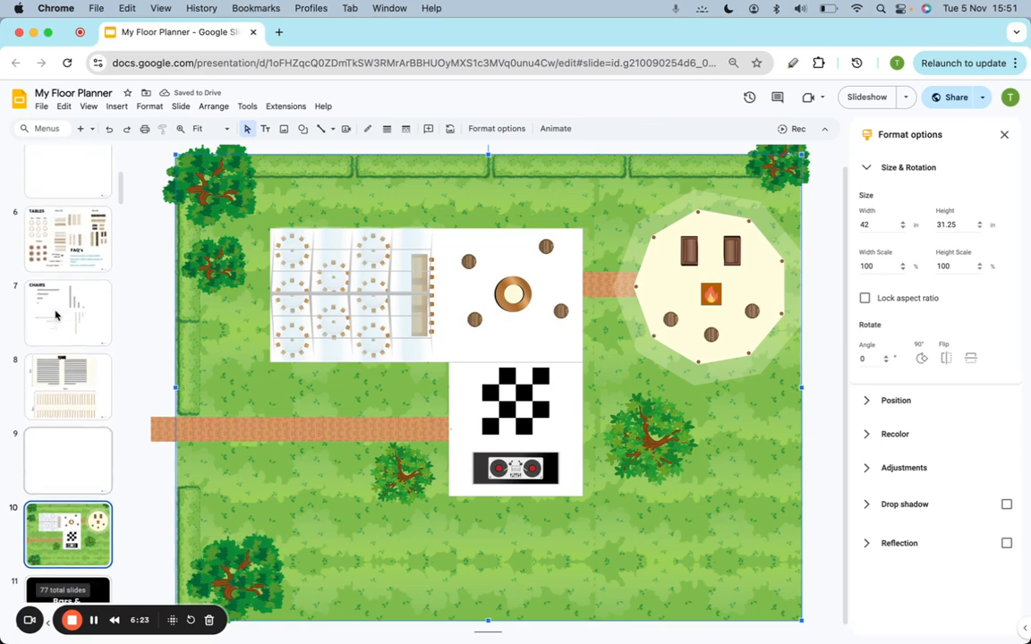
scroll(52, 321, down, 10)
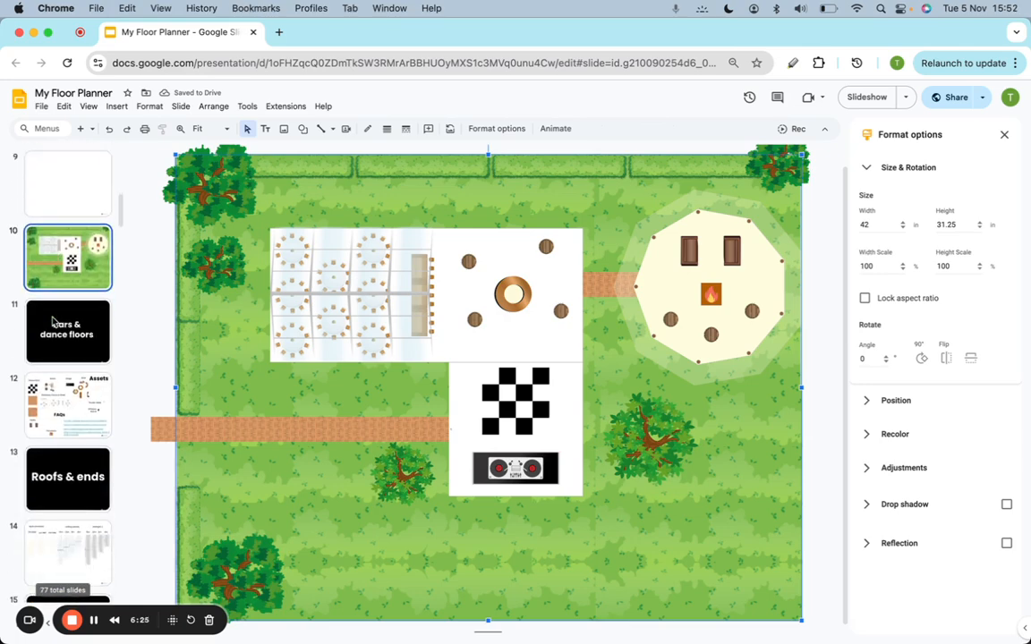
click(67, 429)
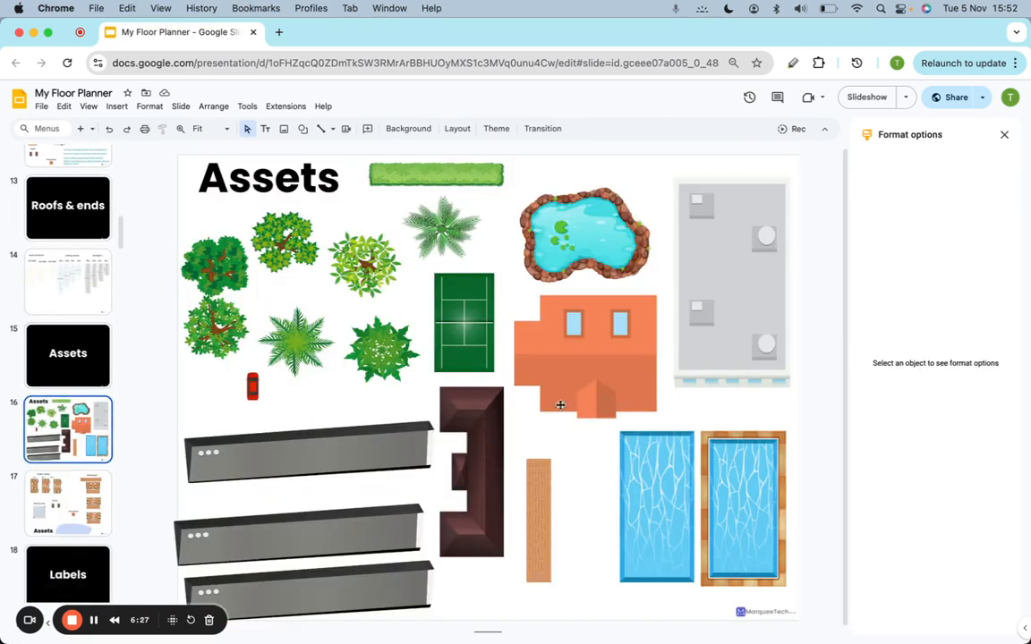
click(537, 219)
key(ctrl+c)
scroll(67, 403, up, 5)
click(67, 195)
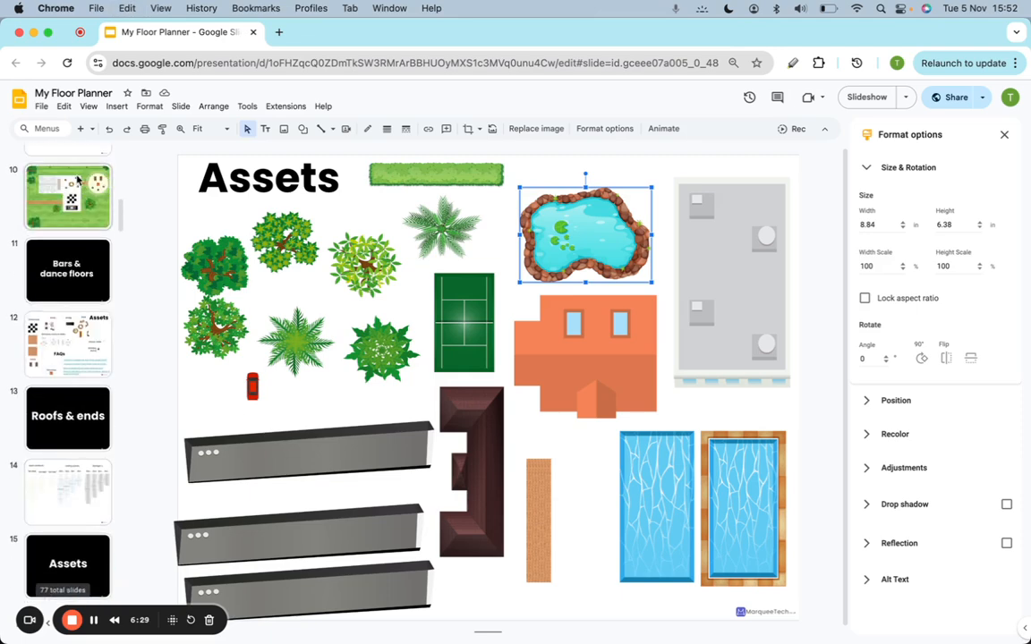
key(ctrl+v)
drag(594, 238, 735, 522)
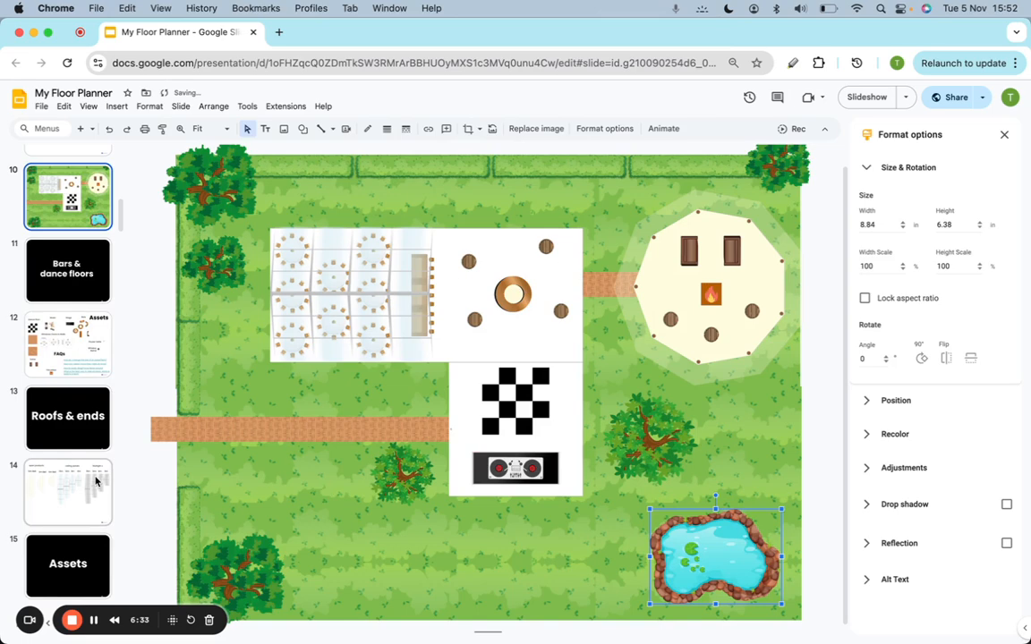
Copy the orange-roofed house from the assets on slide 16 onto slide 10.
scroll(39, 356, down, 2)
click(65, 285)
scroll(64, 286, down, 2)
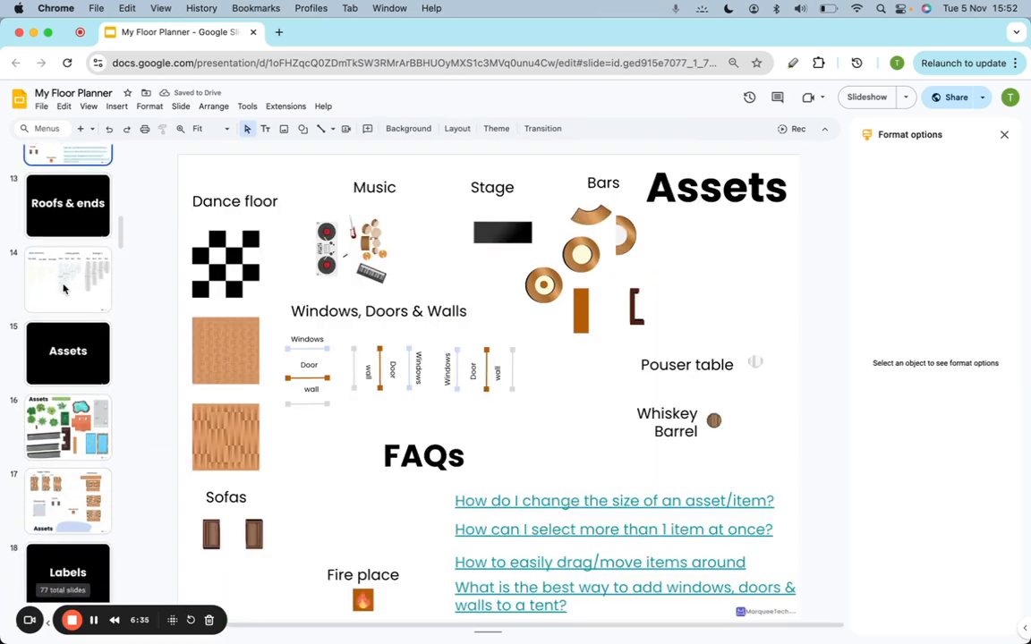
click(68, 424)
scroll(69, 424, down, 1)
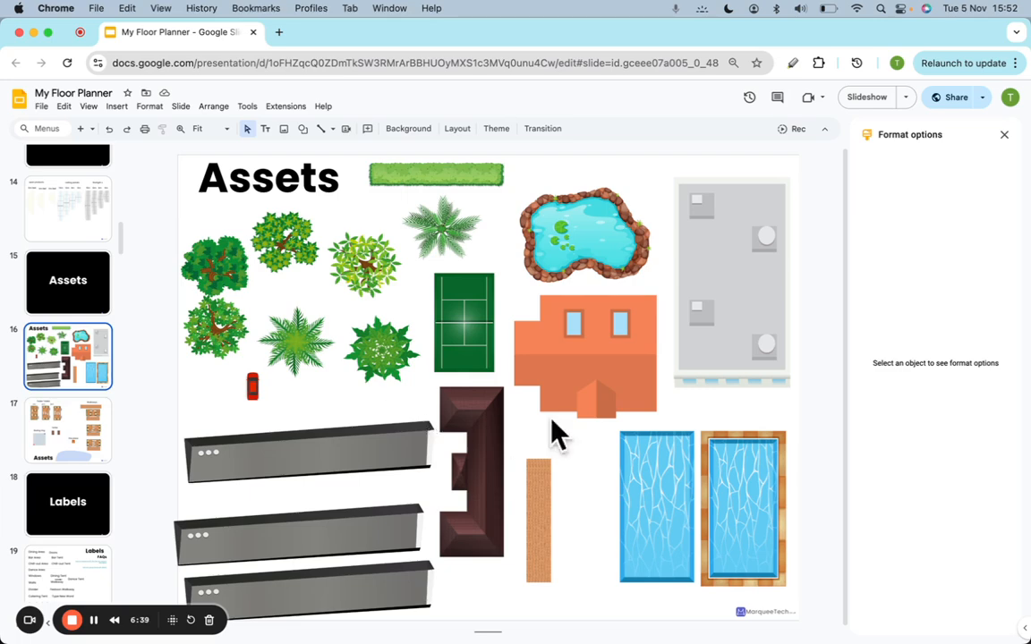
click(553, 388)
scroll(67, 402, down, 1)
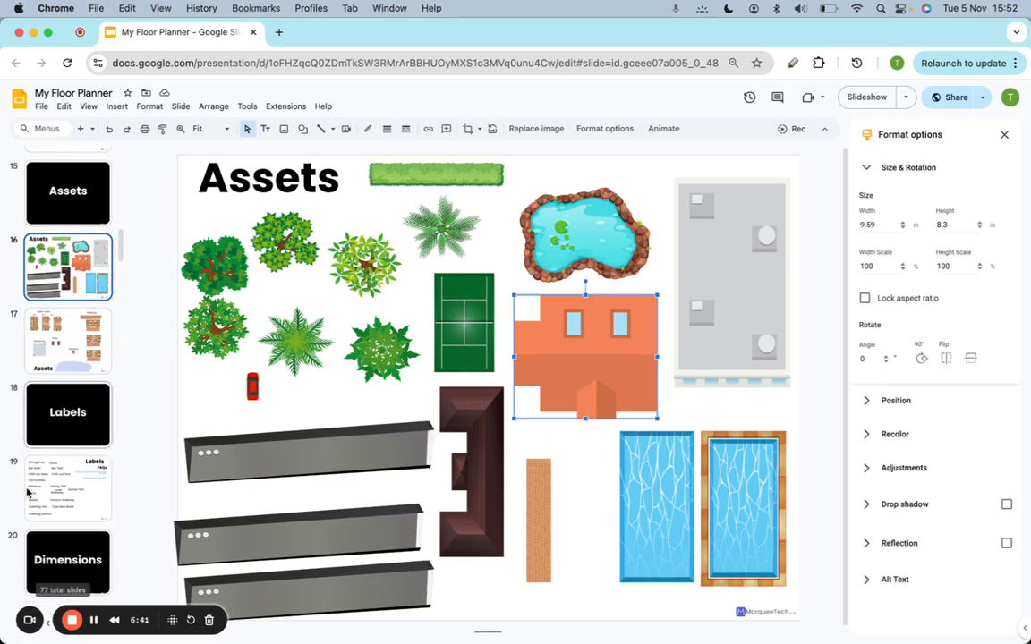
scroll(26, 492, up, 4)
scroll(27, 492, up, 5)
click(67, 472)
key(cmd+v)
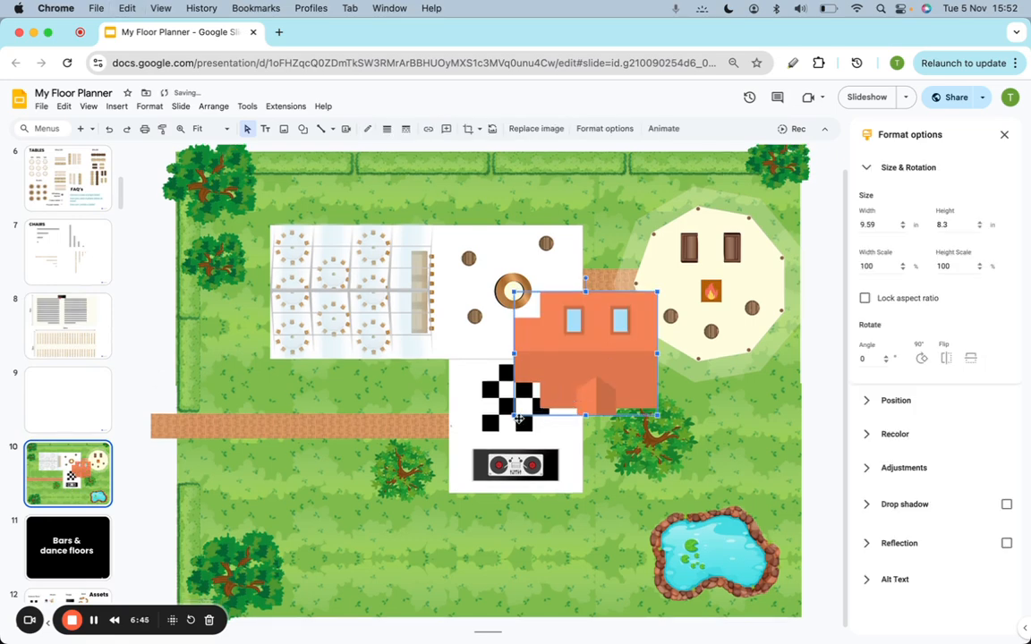
Enlarge the house to 13.13 by 11.37 in and place it at the plot's bottom edge, partly off the slide.
drag(512, 414, 459, 460)
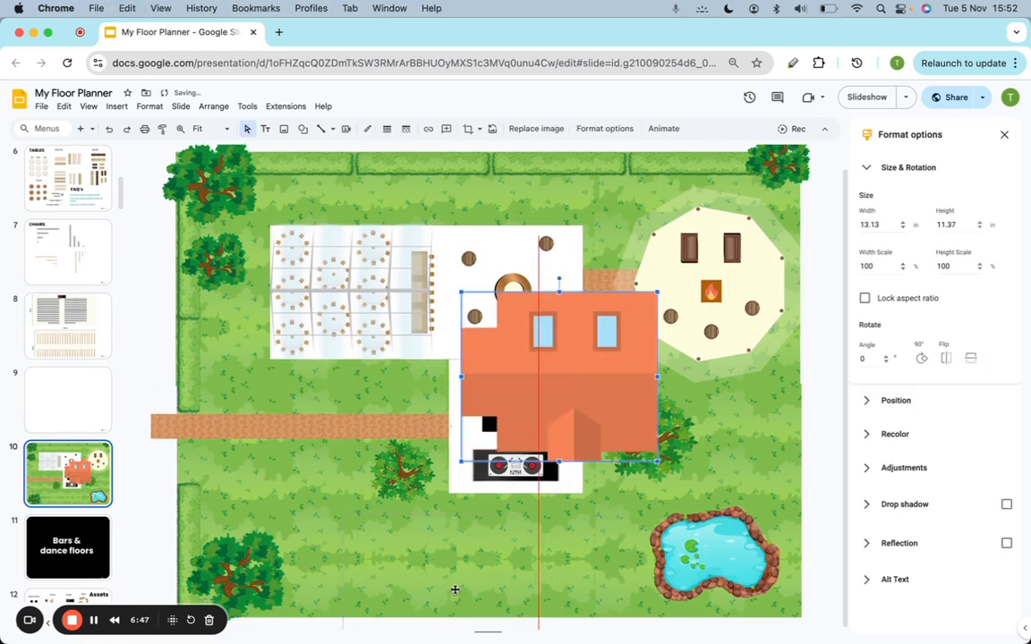
drag(574, 366, 510, 608)
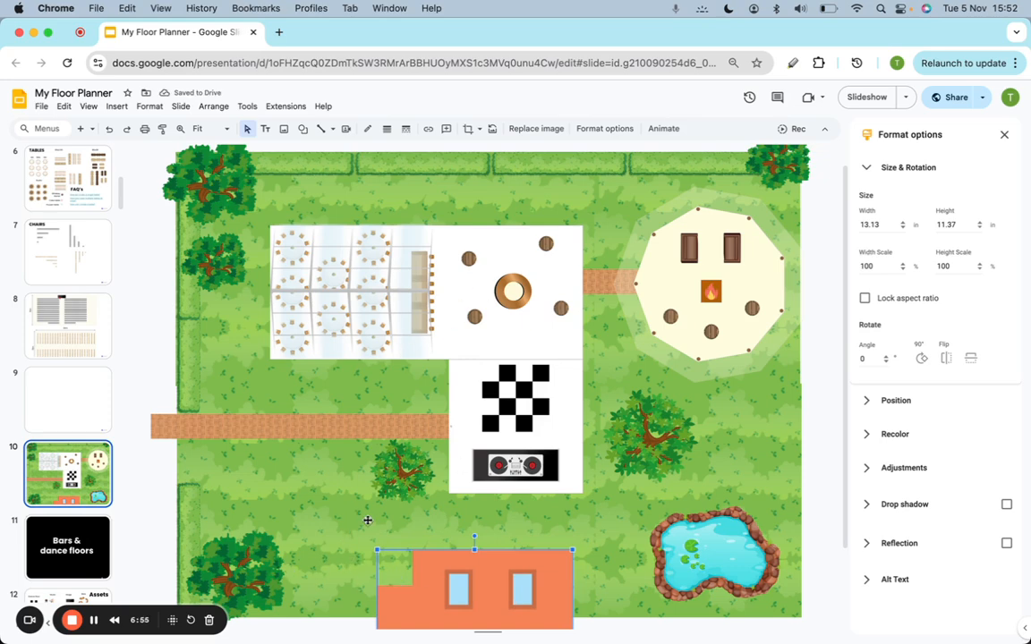
Select the four ceiling panels over the dining tables and nudge them together slightly to the left.
click(292, 272)
shift+click(324, 287)
shift+click(361, 290)
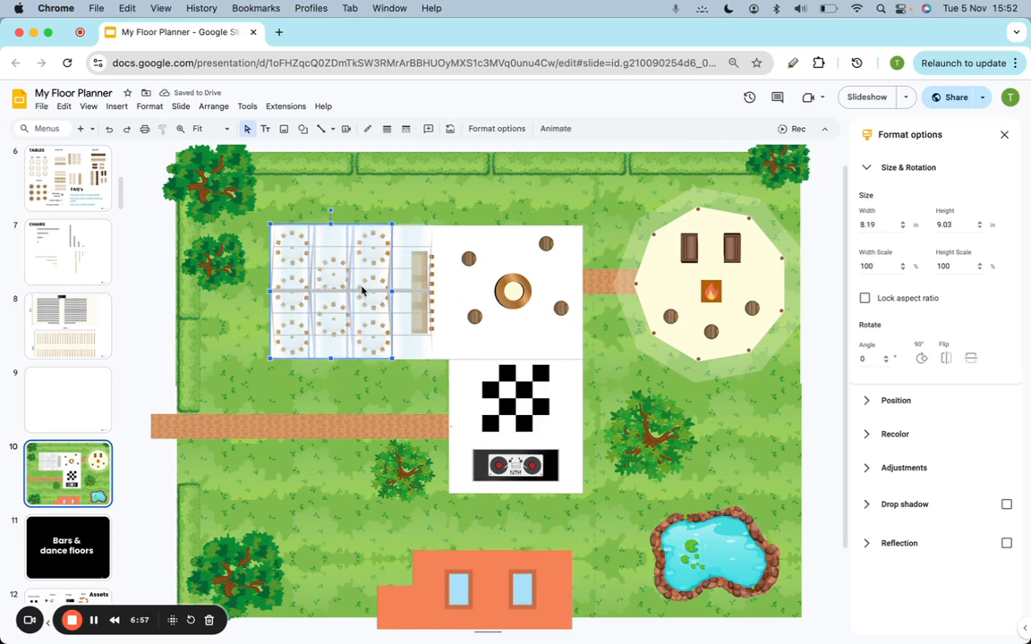
shift+click(400, 292)
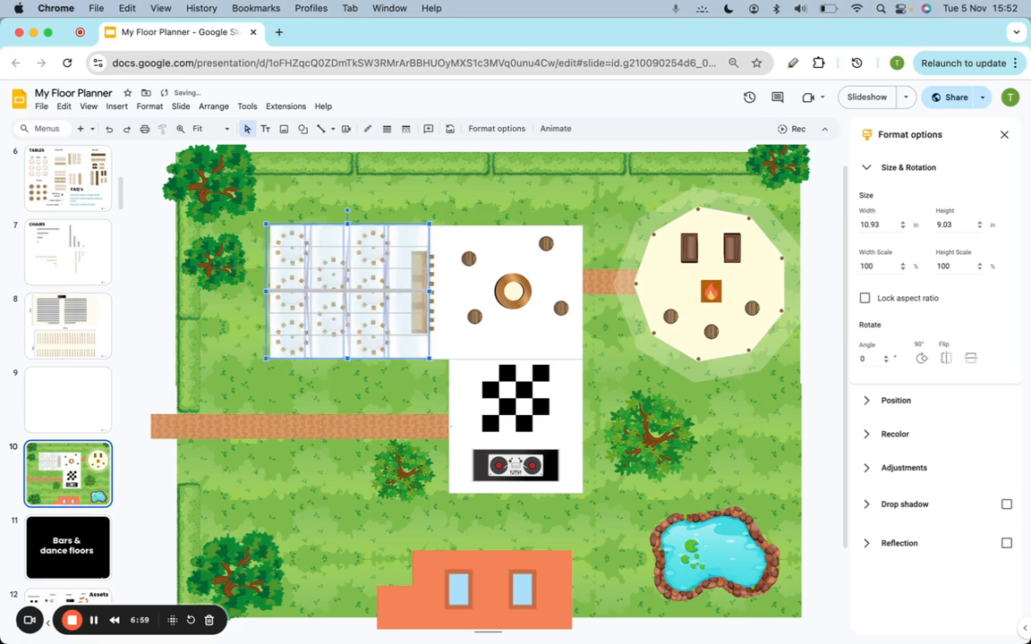
click(368, 361)
scroll(190, 428, down, 2)
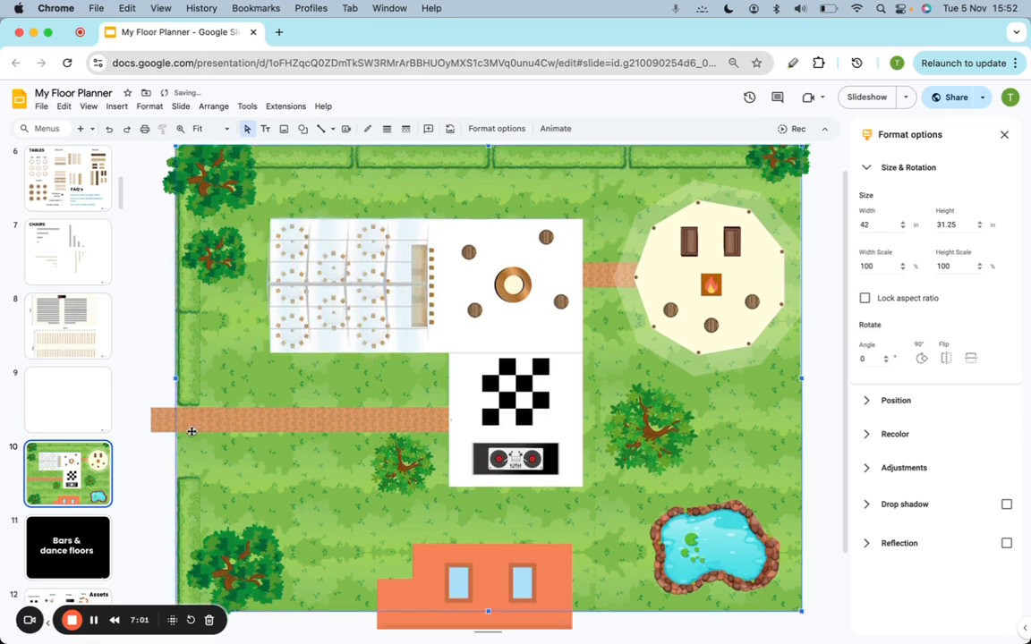
Copy the horizontal 21m dimension arrow from slide 23 onto slide 10 and place it along the top edge of the dining and bar tents.
scroll(79, 499, down, 6)
scroll(79, 499, down, 7)
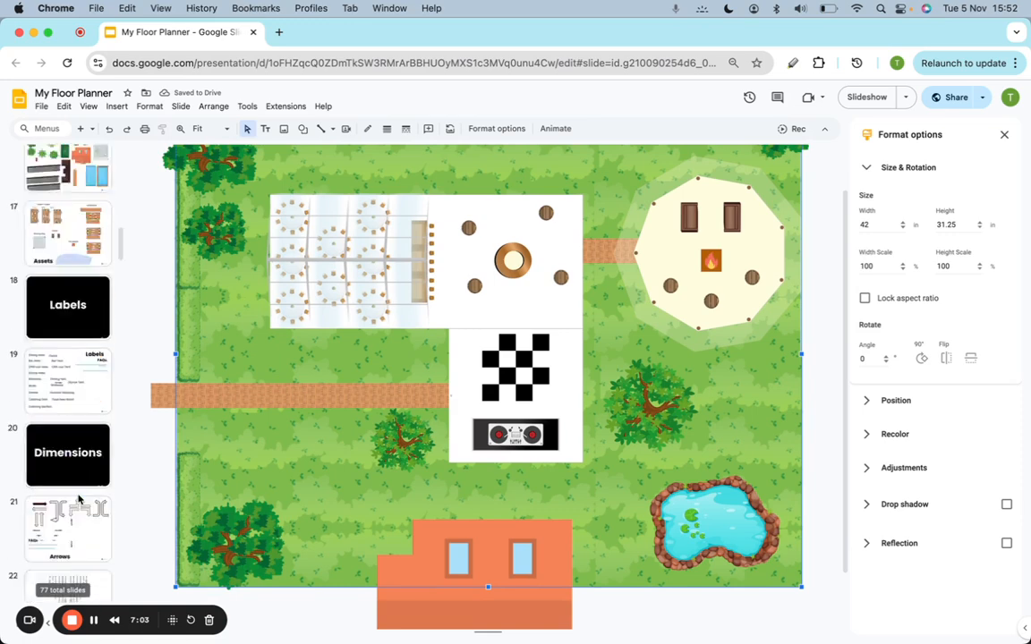
click(50, 477)
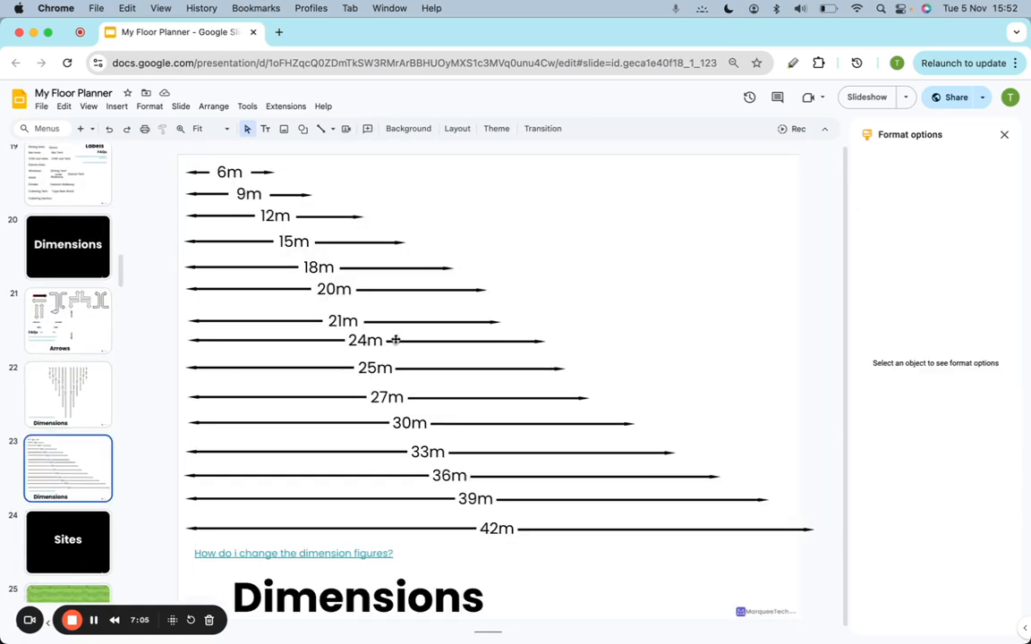
click(319, 320)
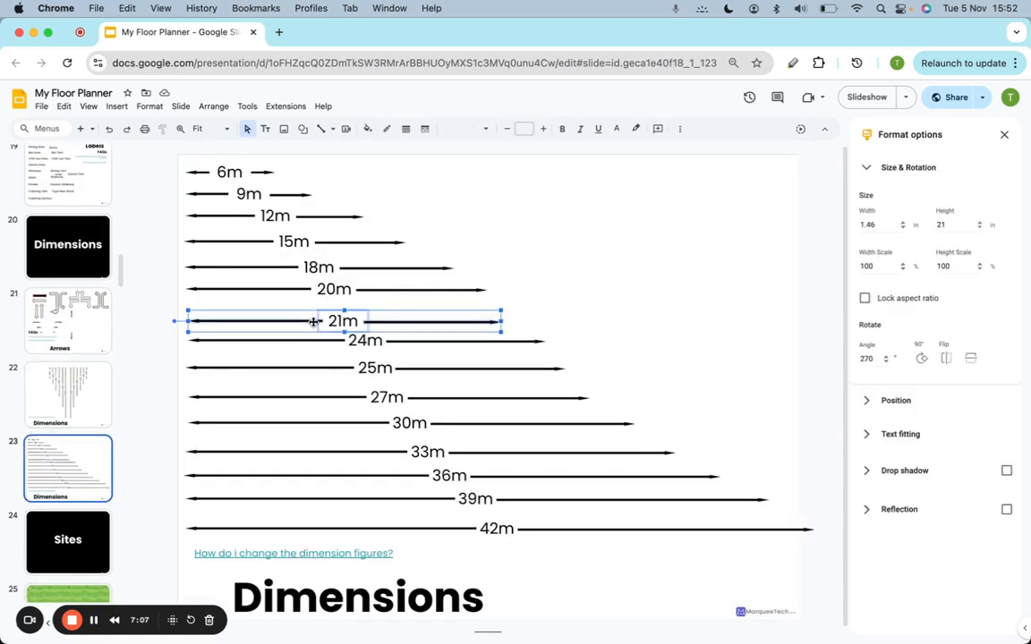
scroll(56, 360, up, 3)
key(ctrl+c)
scroll(55, 360, up, 10)
click(68, 211)
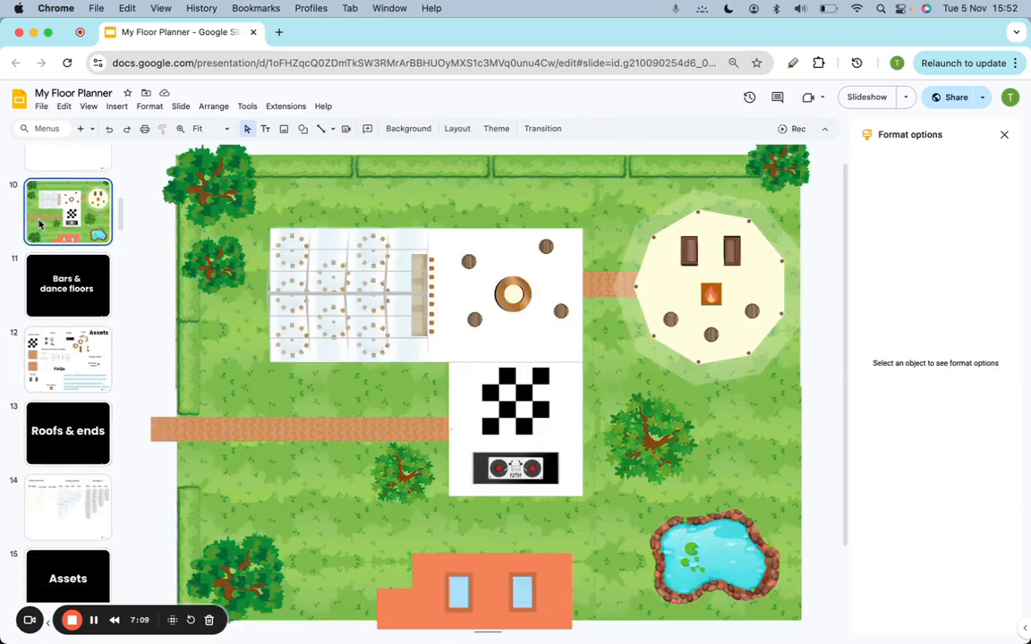
key(ctrl+v)
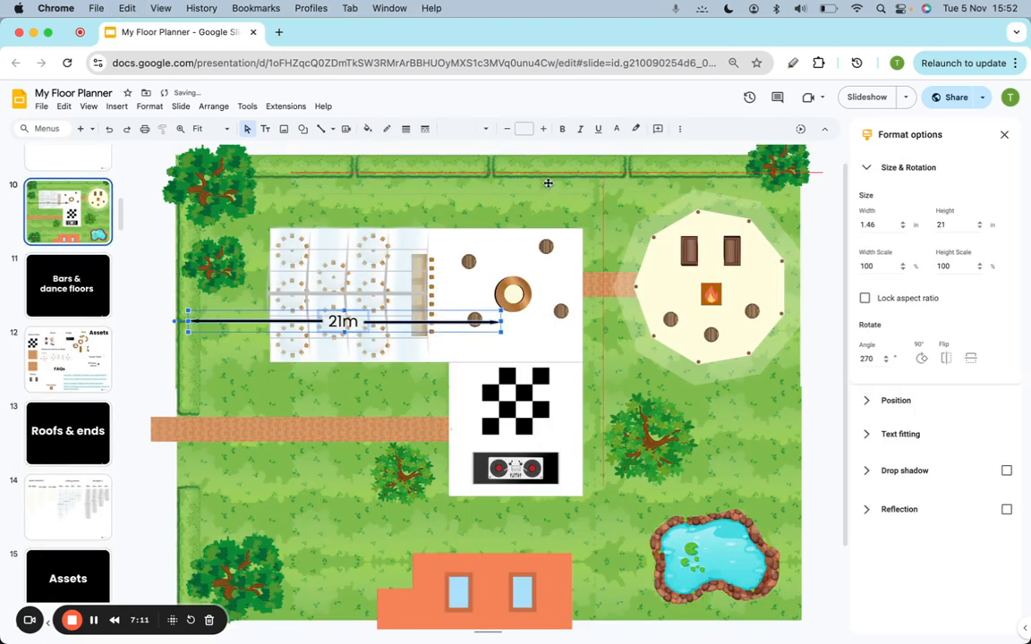
drag(526, 213, 526, 214)
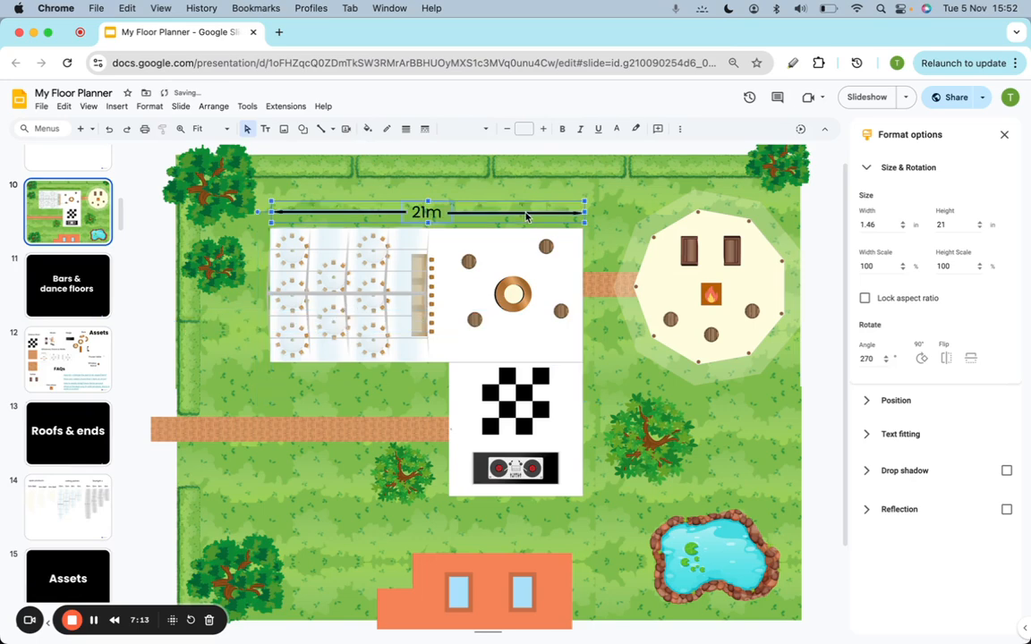
Copy the 9m arrow in the right-hand set of vertical dimensions on slide 22.
click(63, 490)
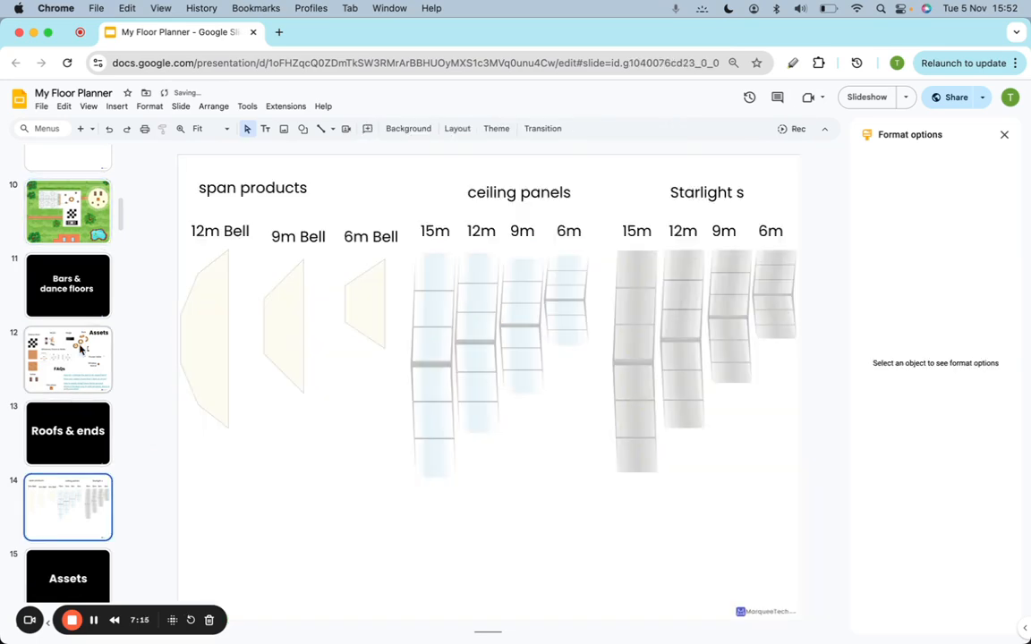
scroll(79, 350, down, 1)
scroll(80, 351, down, 20)
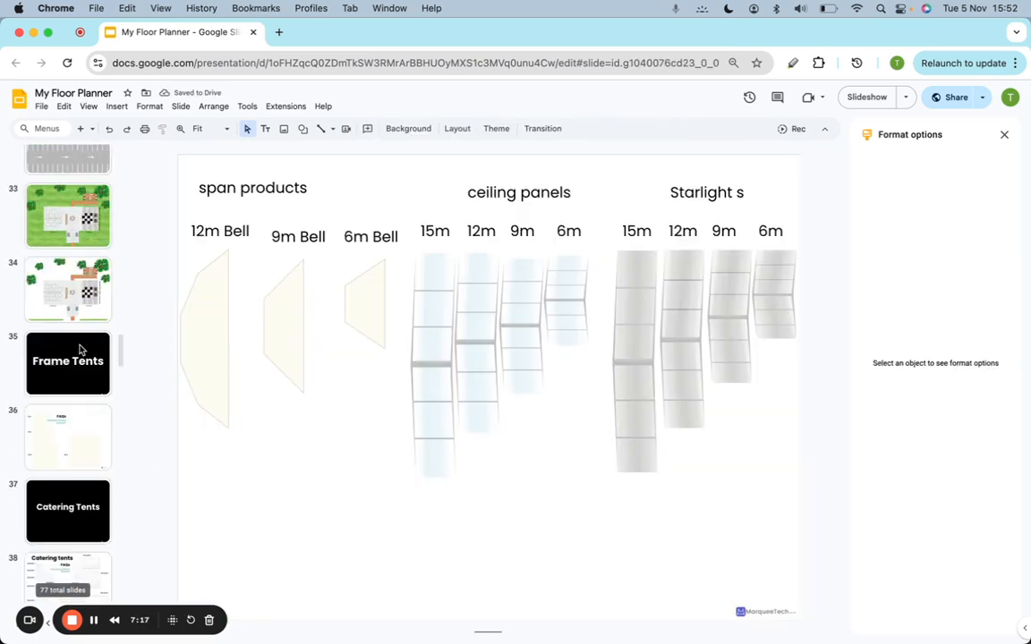
scroll(80, 351, down, 8)
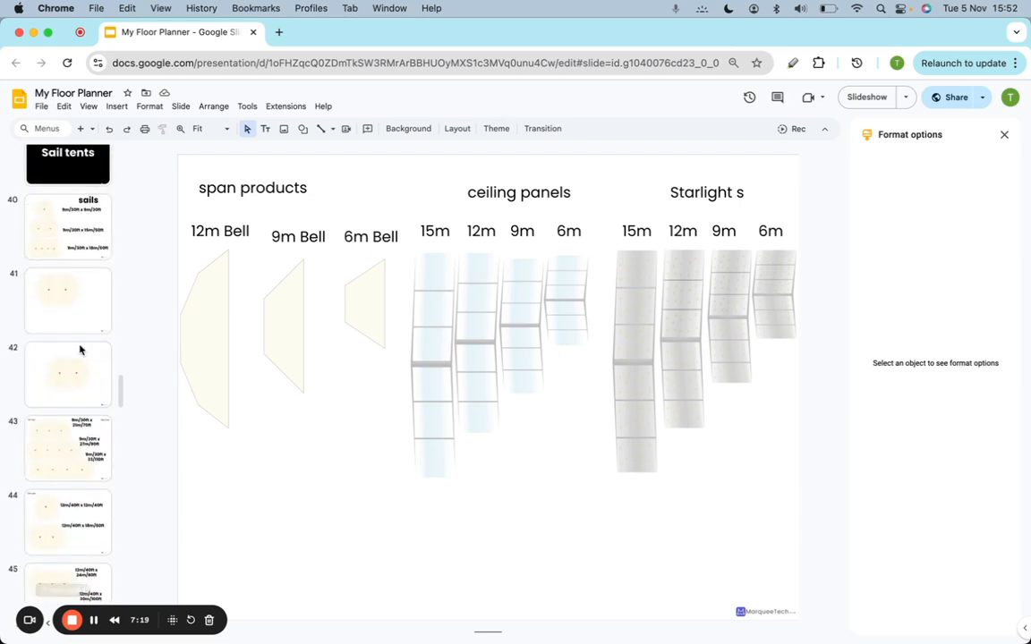
scroll(79, 351, up, 15)
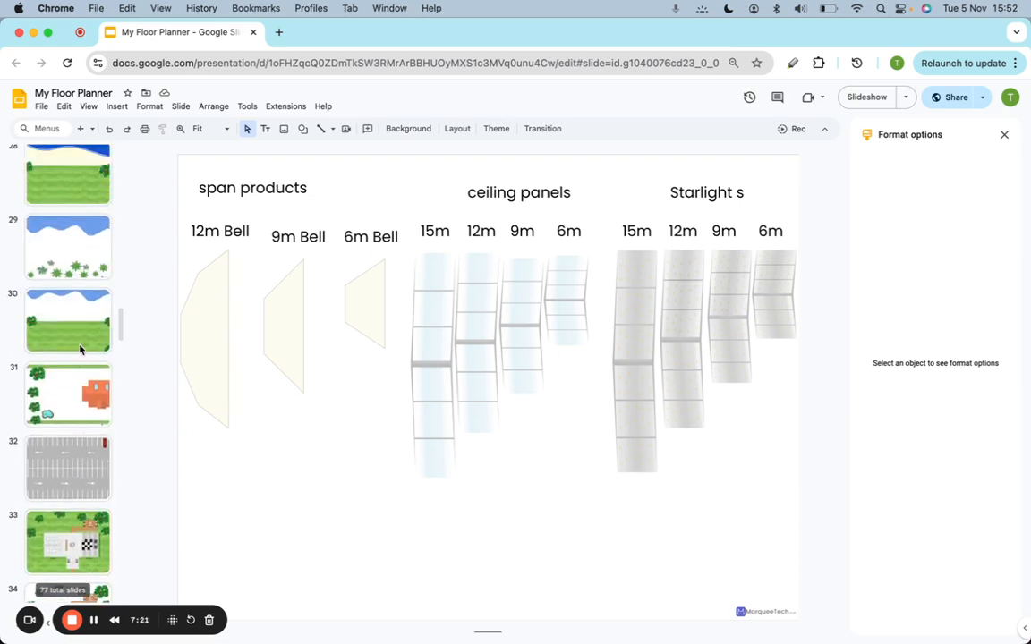
scroll(80, 351, up, 5)
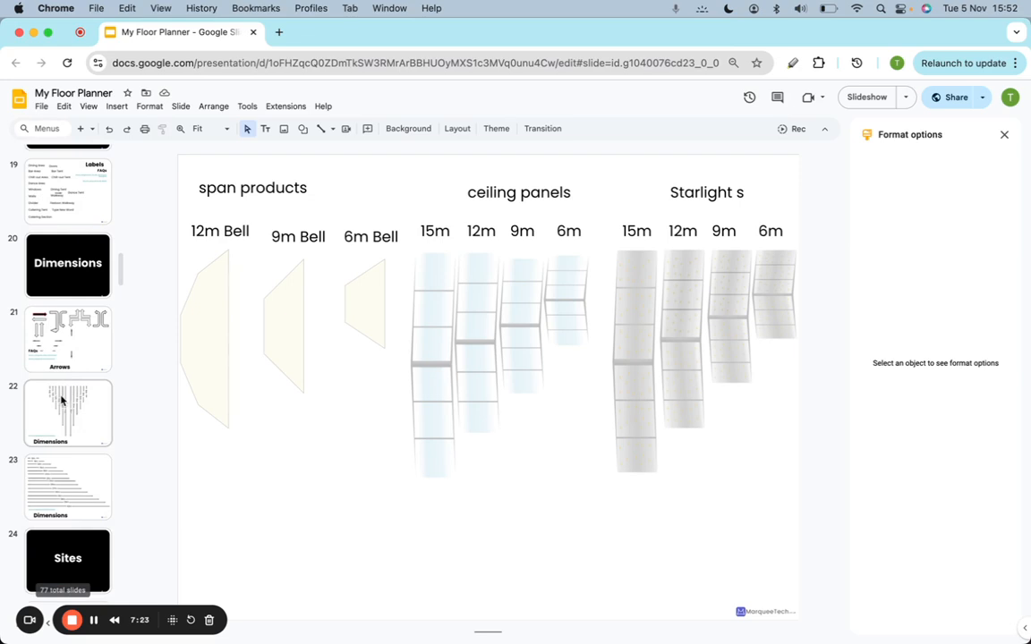
click(72, 411)
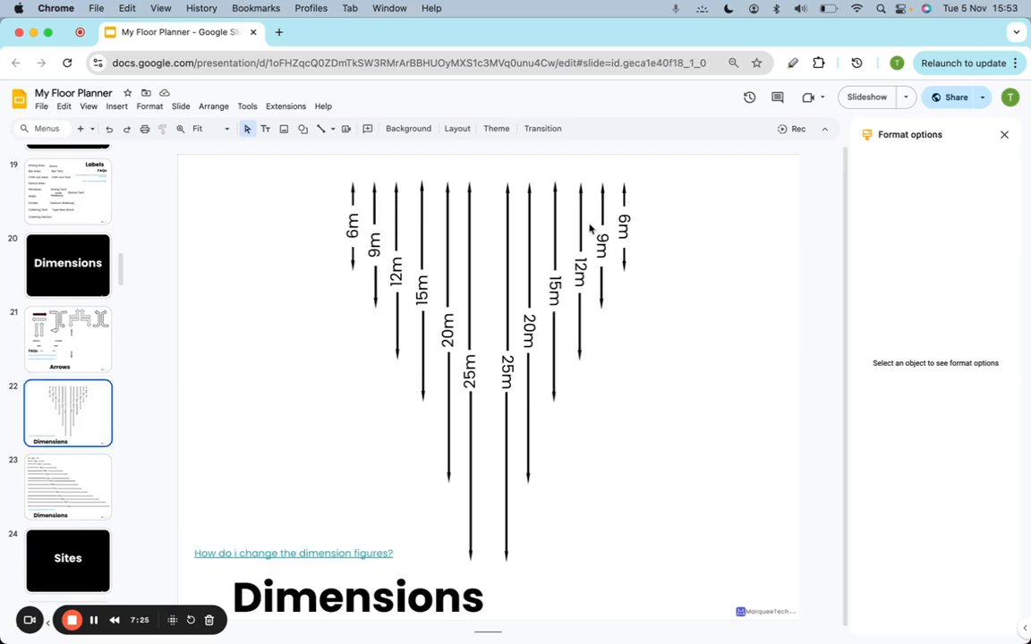
click(598, 288)
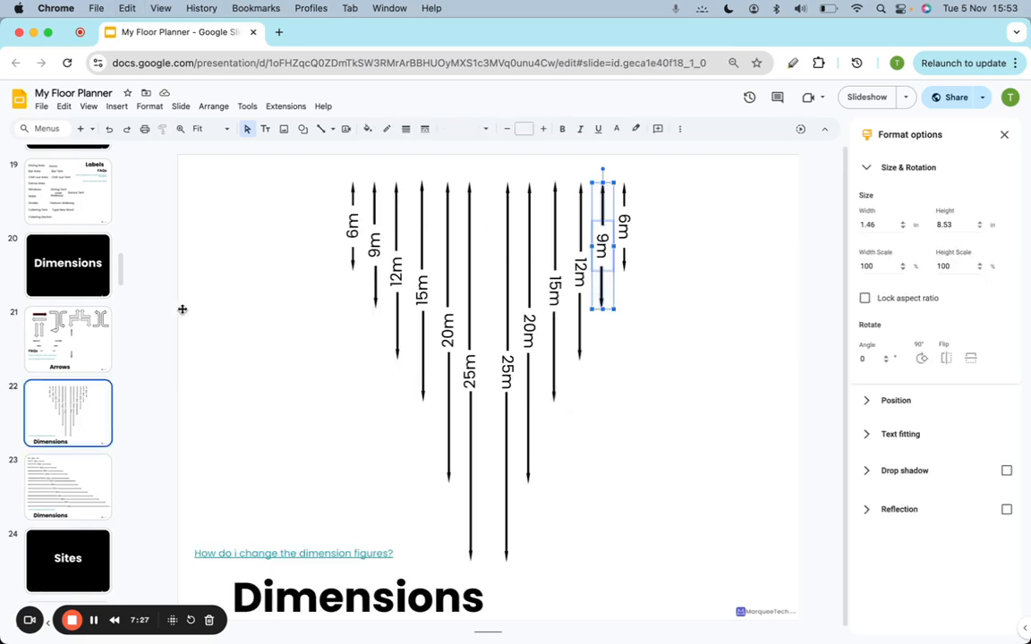
scroll(31, 374, up, 4)
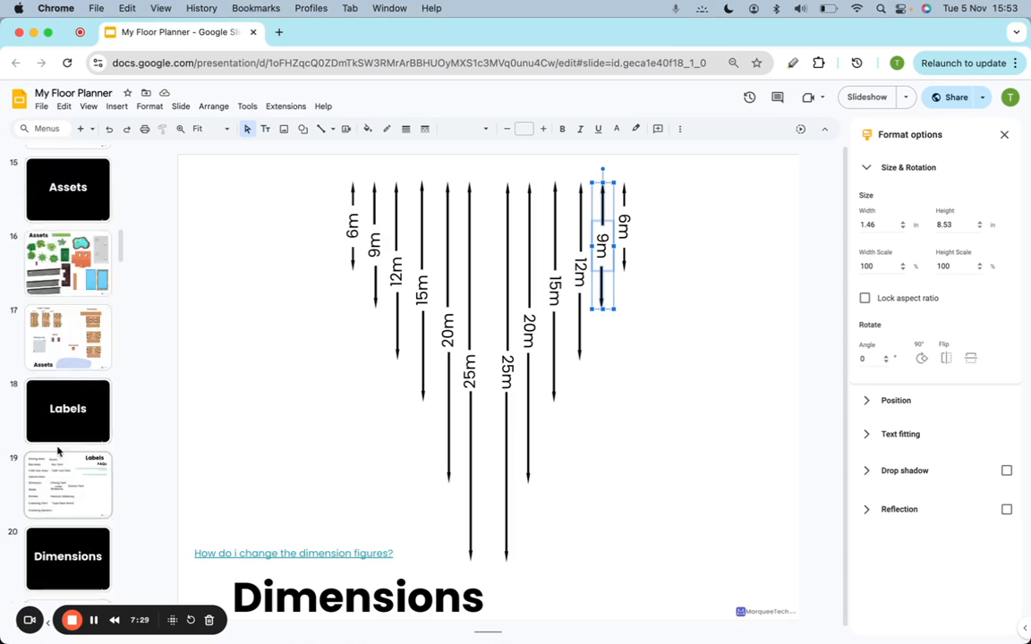
Paste the vertical 9m dimension arrow onto slide 10 and align it along the left edge of the dining tent.
click(64, 491)
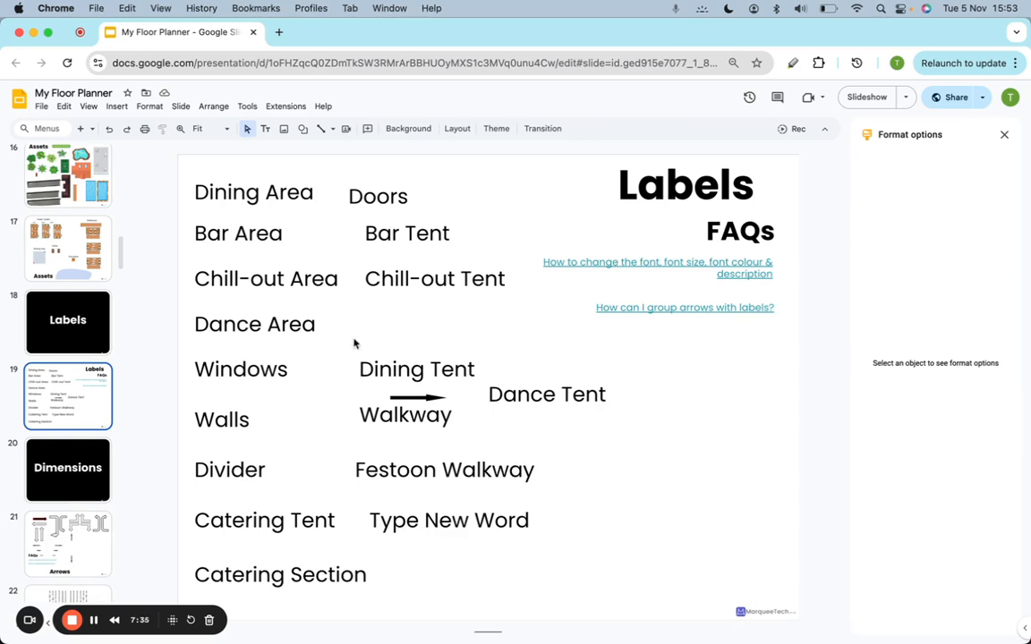
scroll(63, 340, up, 5)
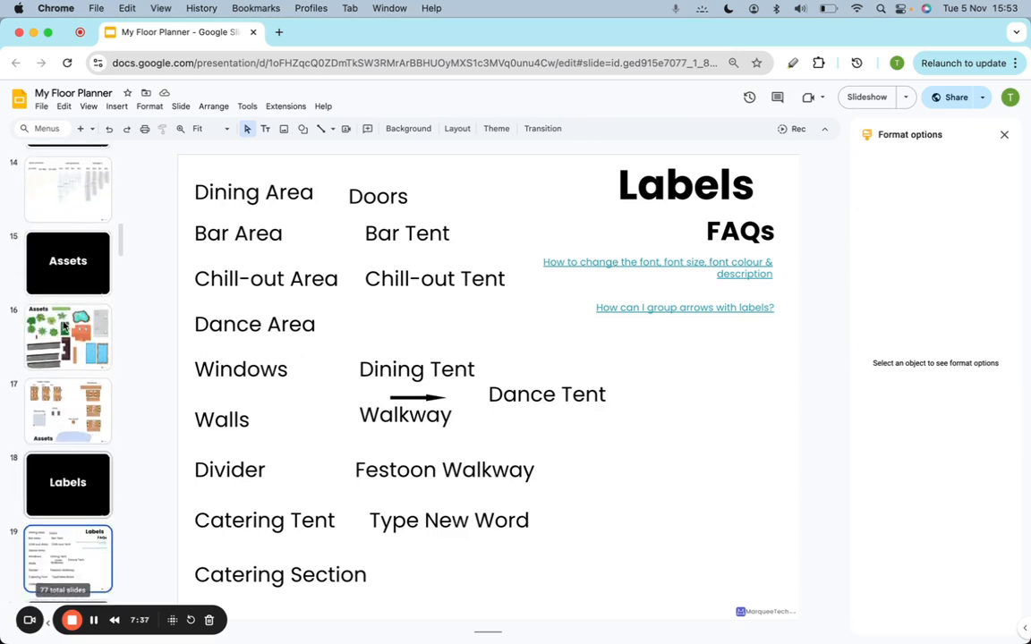
scroll(63, 327, up, 4)
click(65, 302)
click(602, 287)
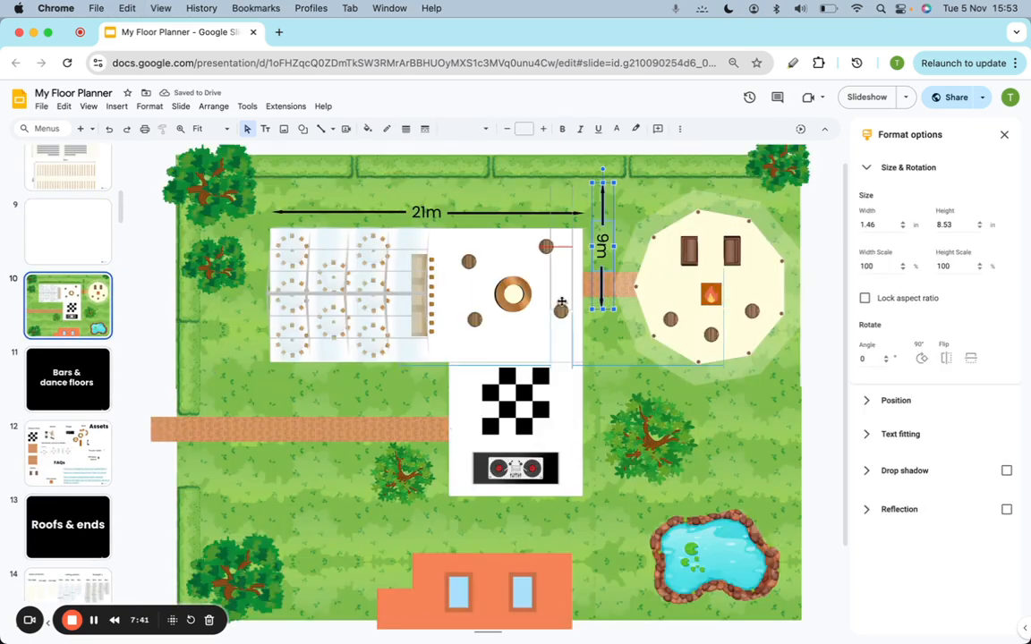
drag(258, 362, 257, 349)
click(303, 405)
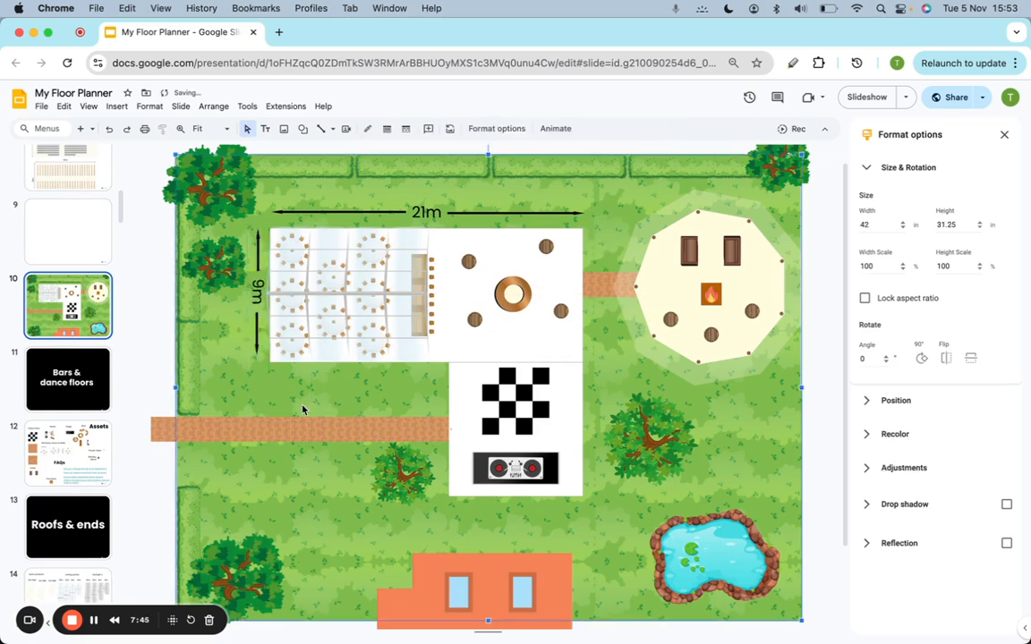
click(257, 304)
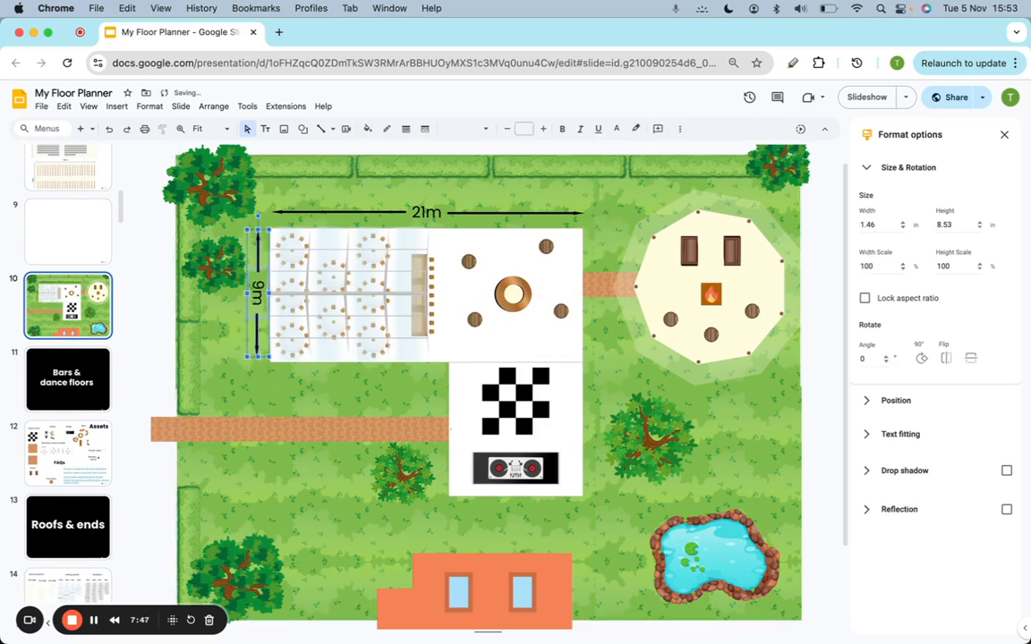
click(287, 397)
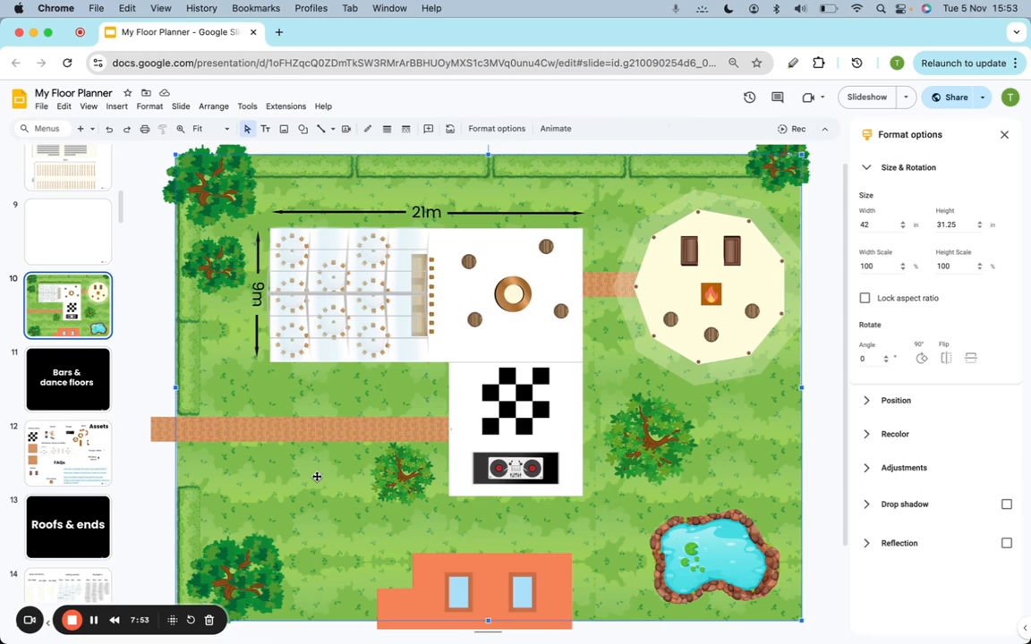
scroll(324, 452, down, 1)
scroll(324, 452, up, 1)
scroll(324, 453, down, 2)
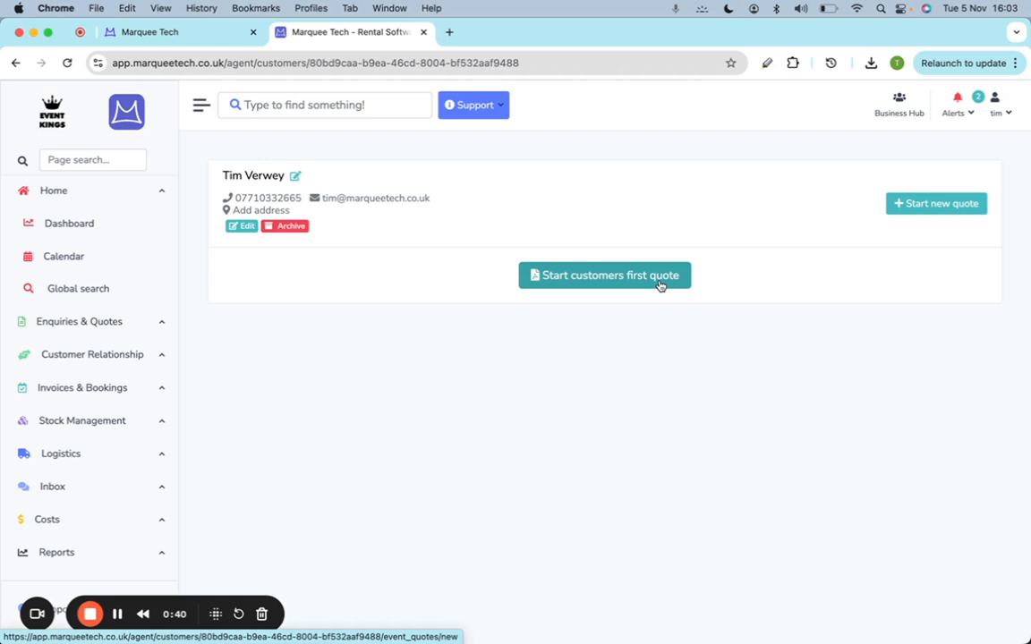
In Marquee Tech, start the customer's first quote, fill in the event address from a saved address, and review the distance and delivery cost.
click(659, 286)
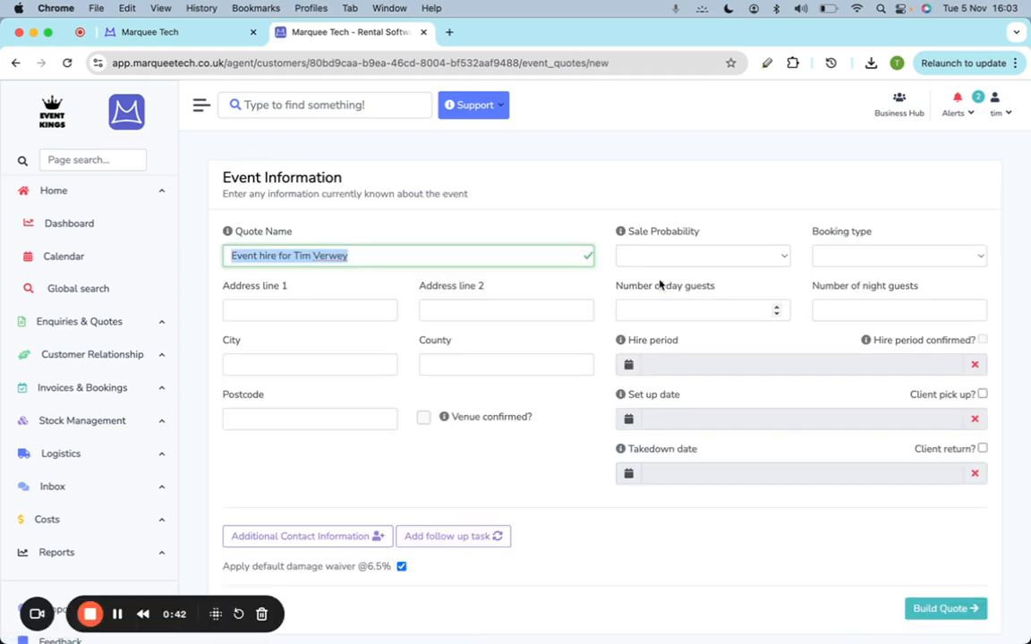
scroll(420, 483, down, 1)
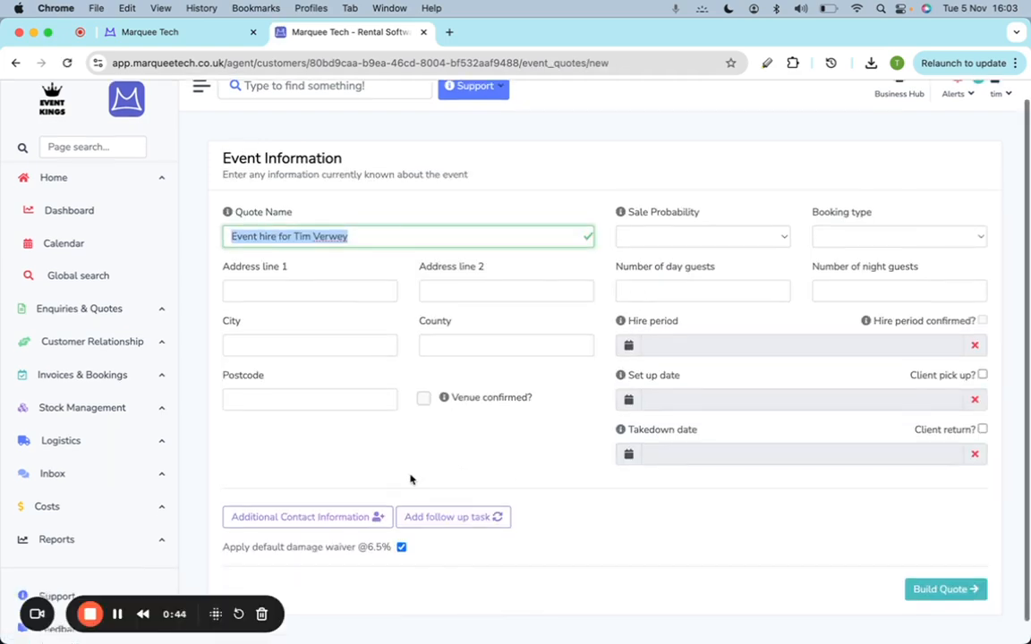
click(300, 394)
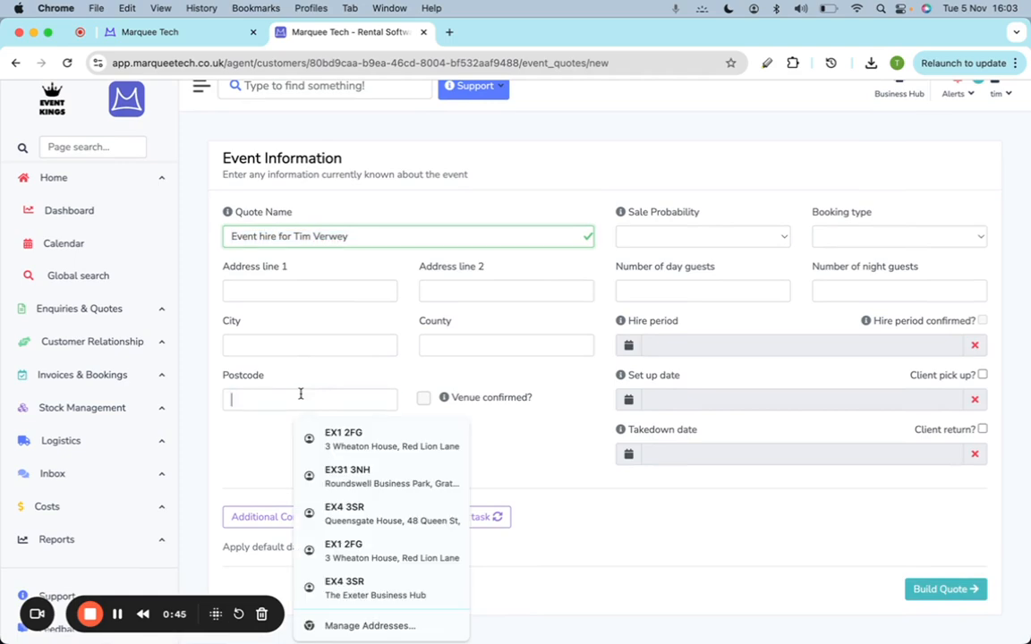
click(334, 479)
scroll(407, 484, down, 2)
triple_click(334, 431)
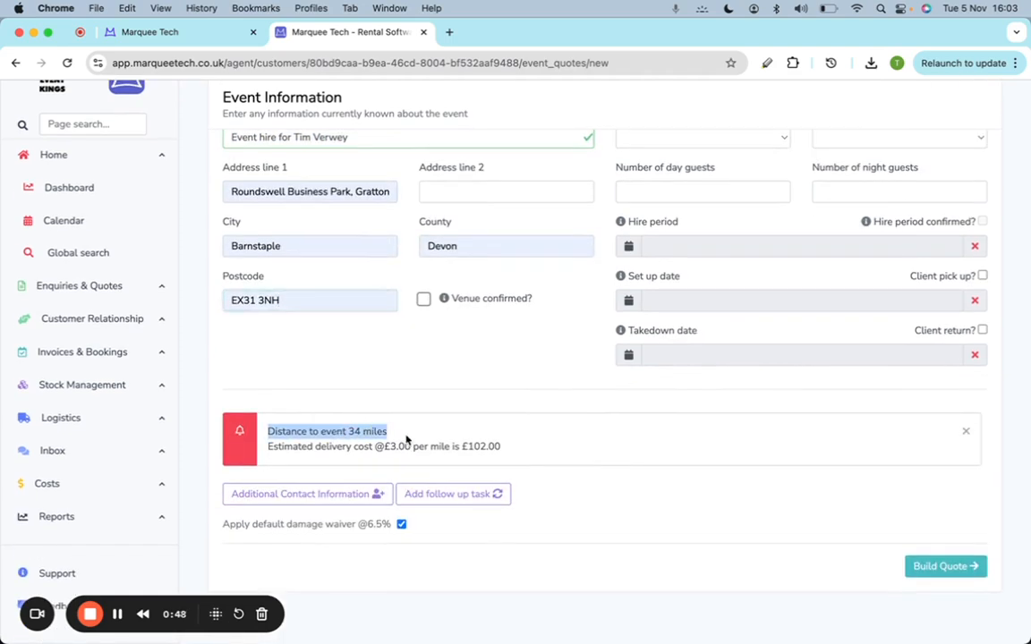
drag(501, 446, 444, 448)
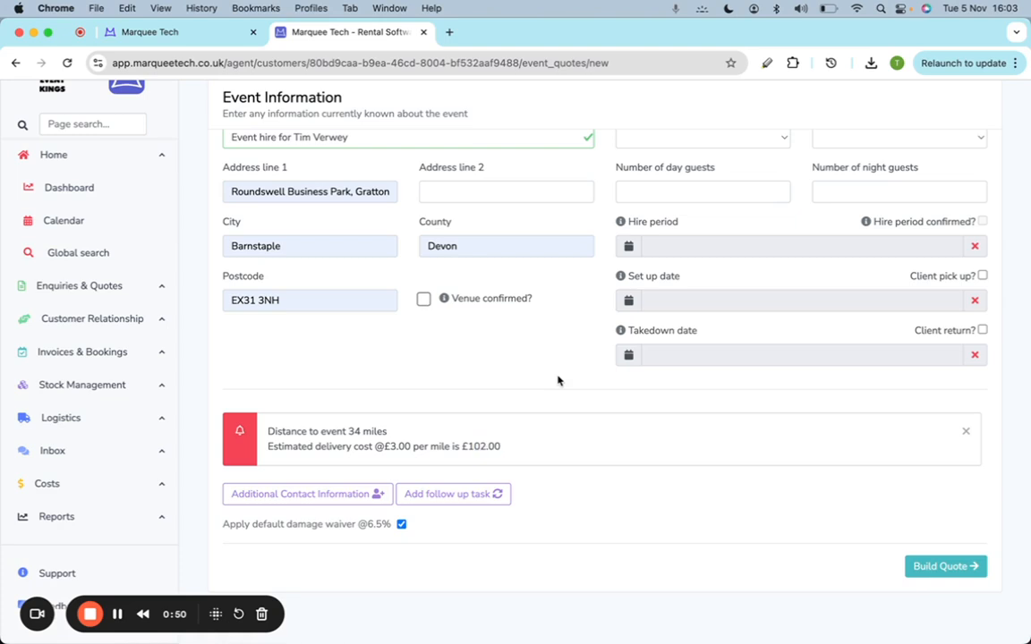
Set the hire period to December 07, 2024, review the sales report for that period, and continue to the quote builder.
click(742, 247)
click(849, 275)
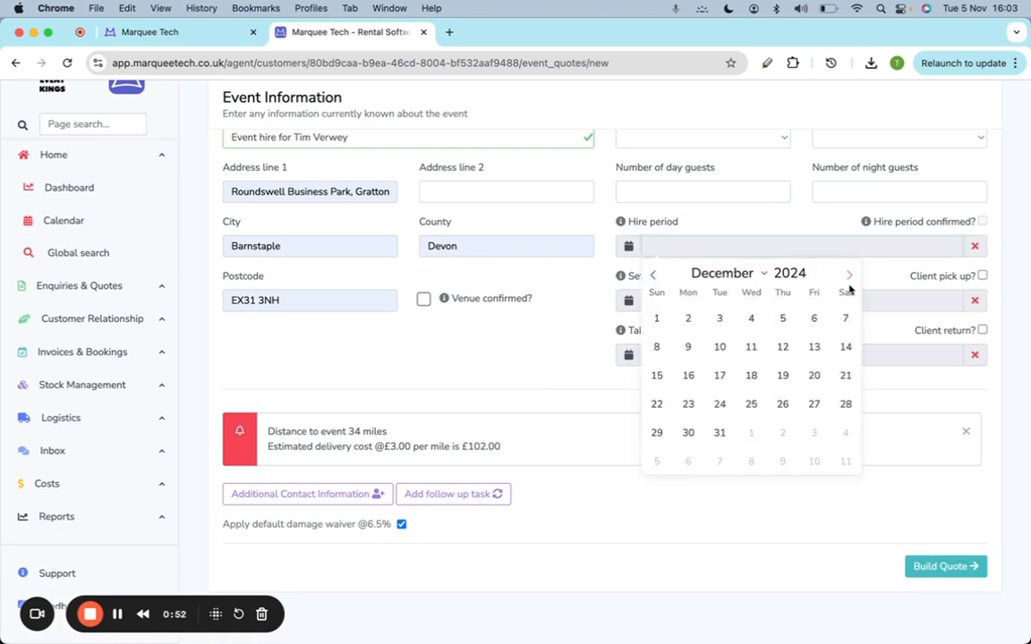
click(841, 319)
scroll(836, 506, up, 1)
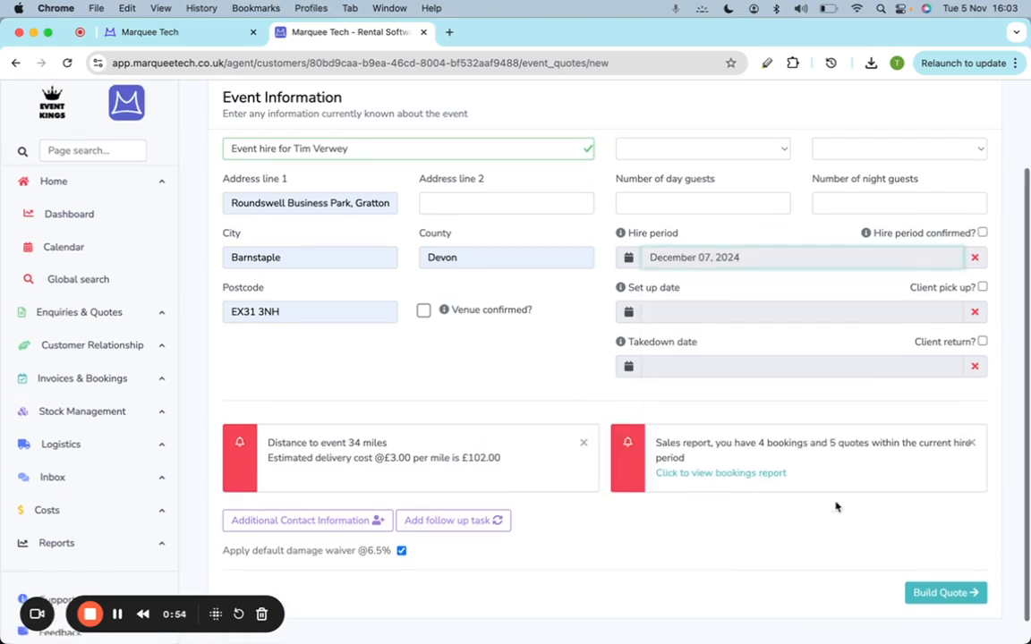
drag(759, 442, 824, 442)
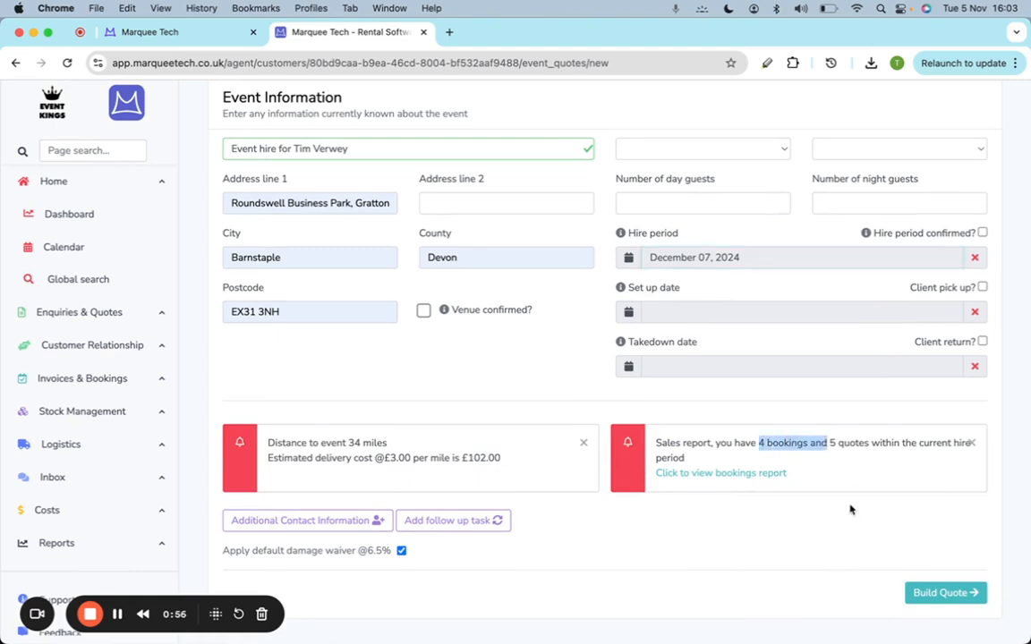
scroll(771, 404, up, 3)
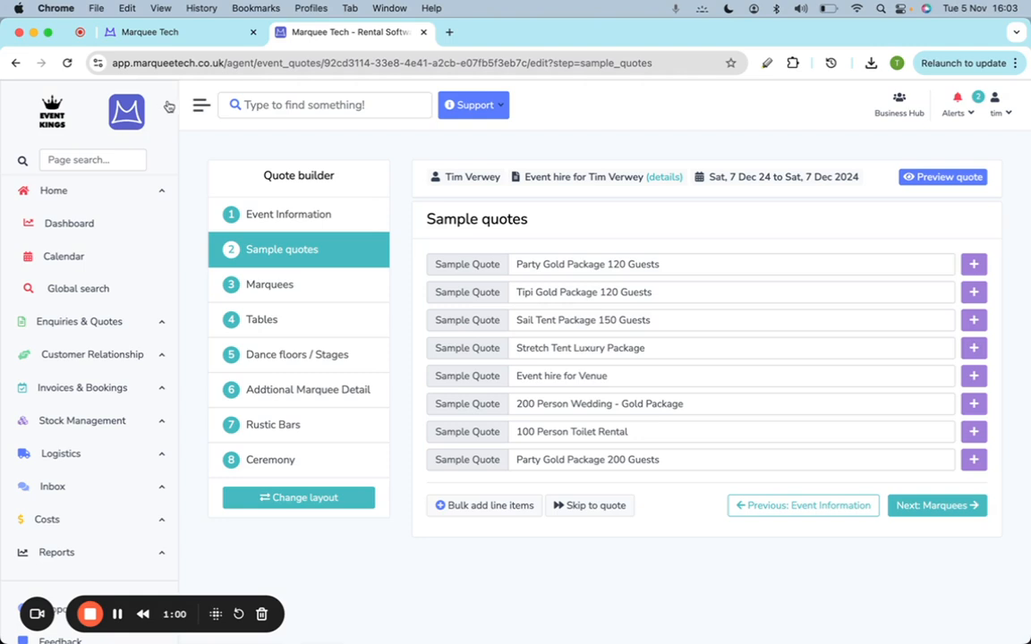
Collapse the side navigation and add the 9m Frame Tent and eight 5.6ft Round tables seating 10 to the quote.
click(199, 107)
click(122, 281)
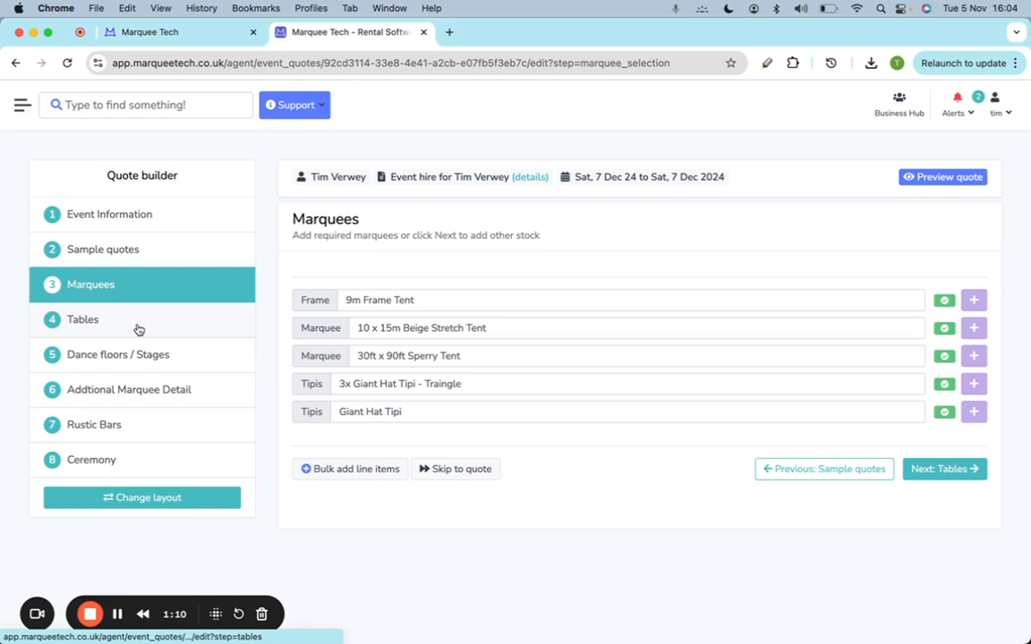
click(139, 329)
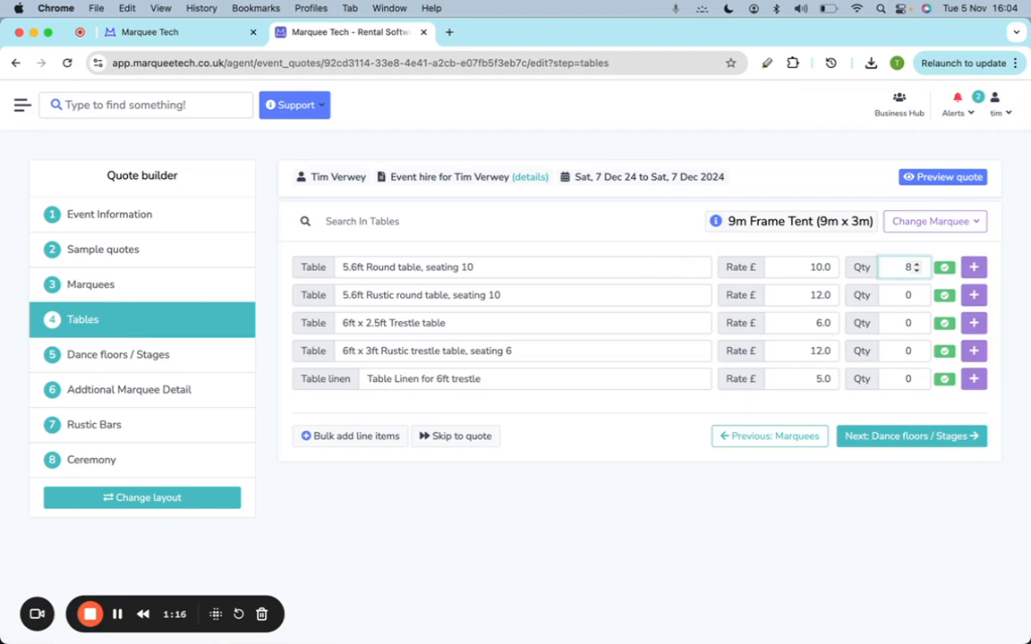
Add one 18 x 18ft Black & White dancefloor to the quote and open the additional marquee details for the 9m Frame Tent.
click(153, 356)
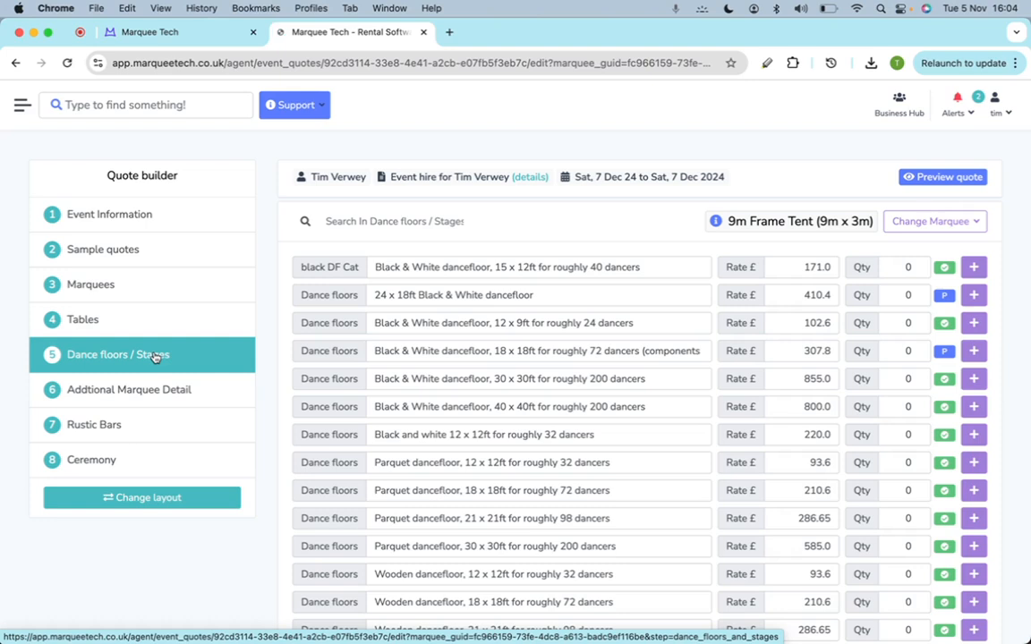
click(916, 347)
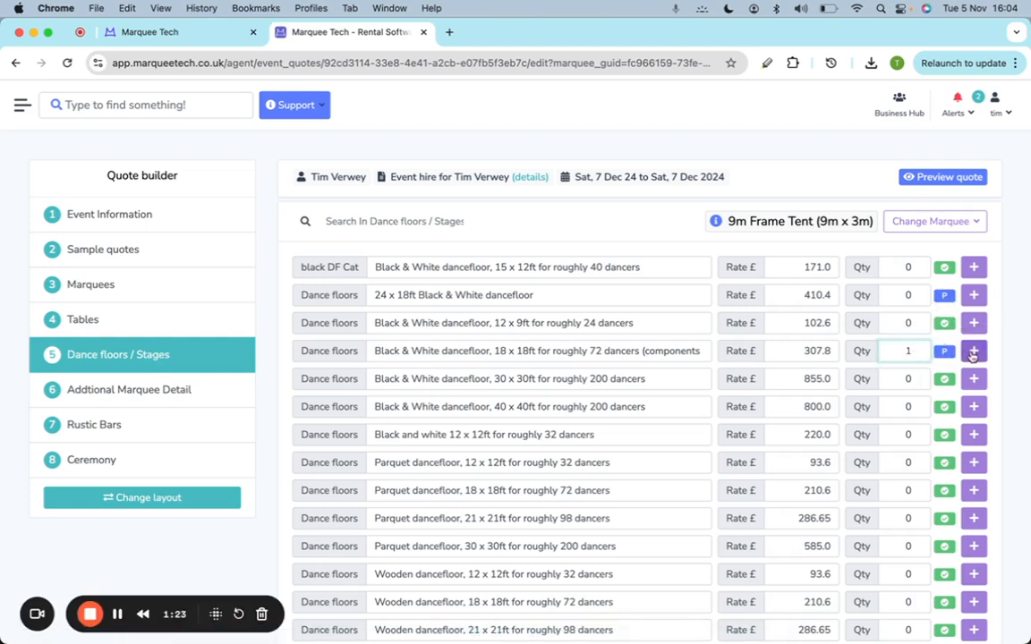
click(178, 403)
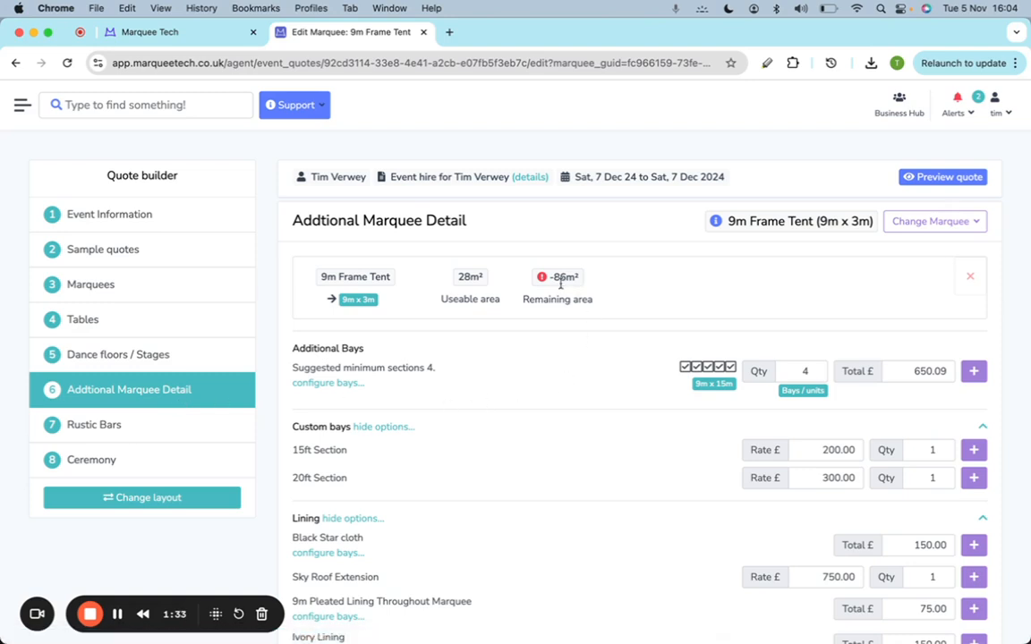
Check the 9m Frame Tent's size and remaining area, and add the suggested 4 additional bays.
drag(605, 281, 523, 280)
drag(392, 300, 321, 303)
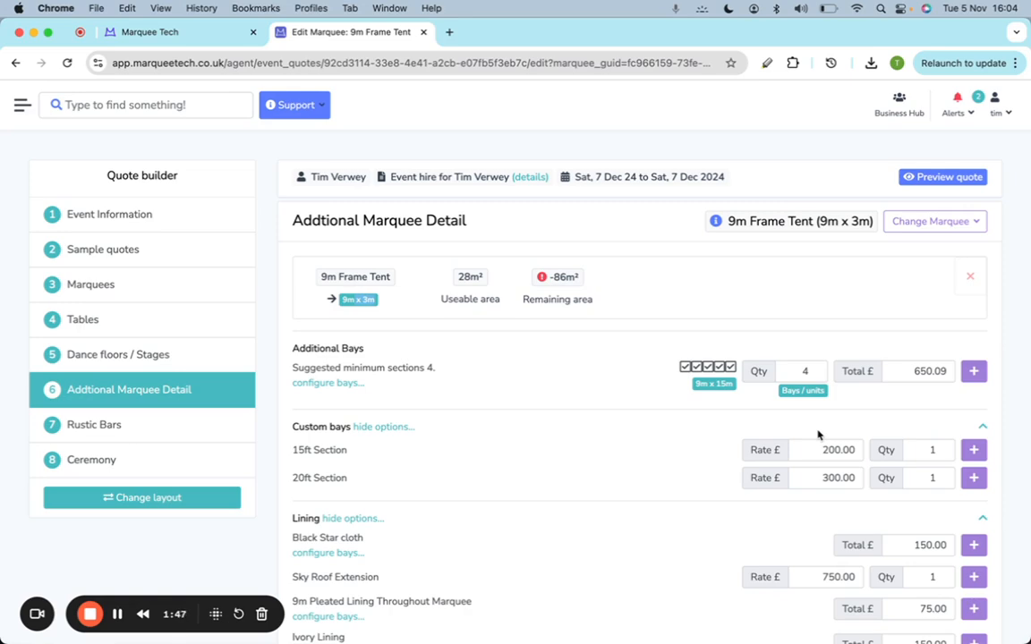
click(975, 372)
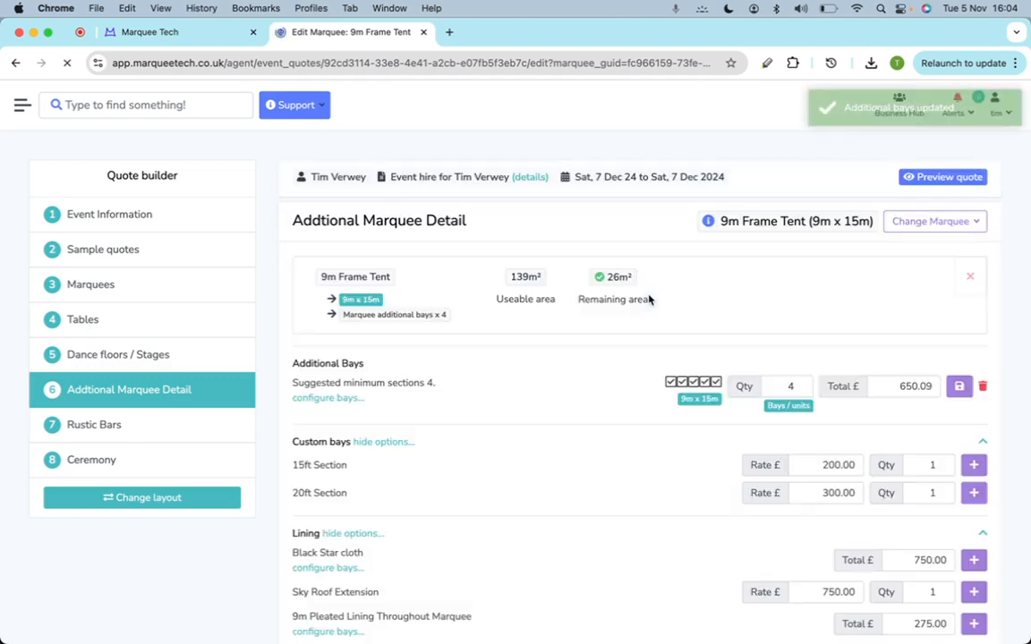
Add Ivory Lining and Matting to the 9m Frame Tent.
scroll(349, 486, down, 5)
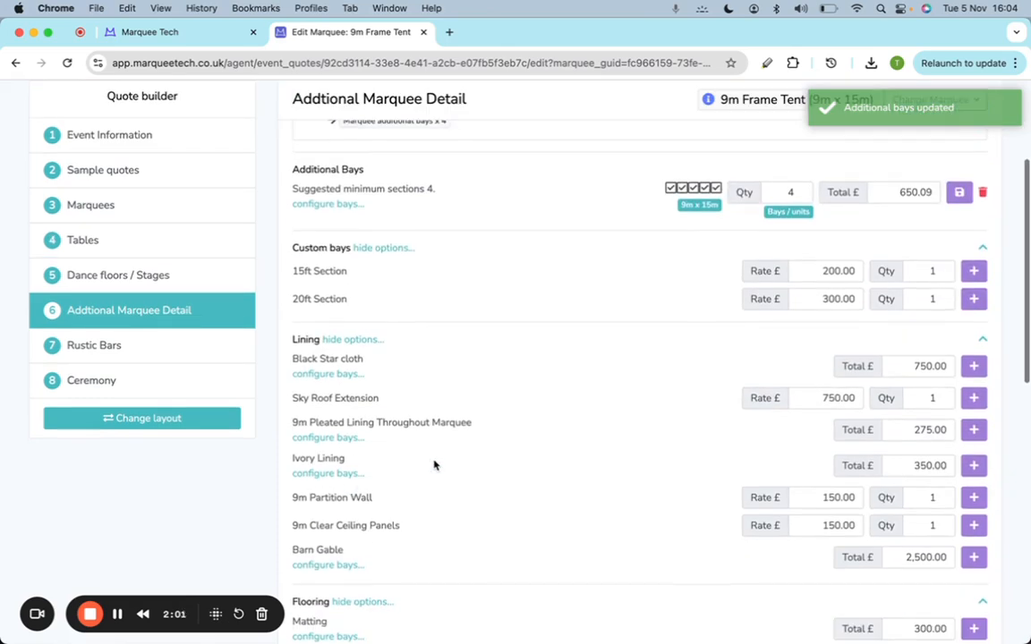
click(972, 465)
scroll(968, 476, down, 3)
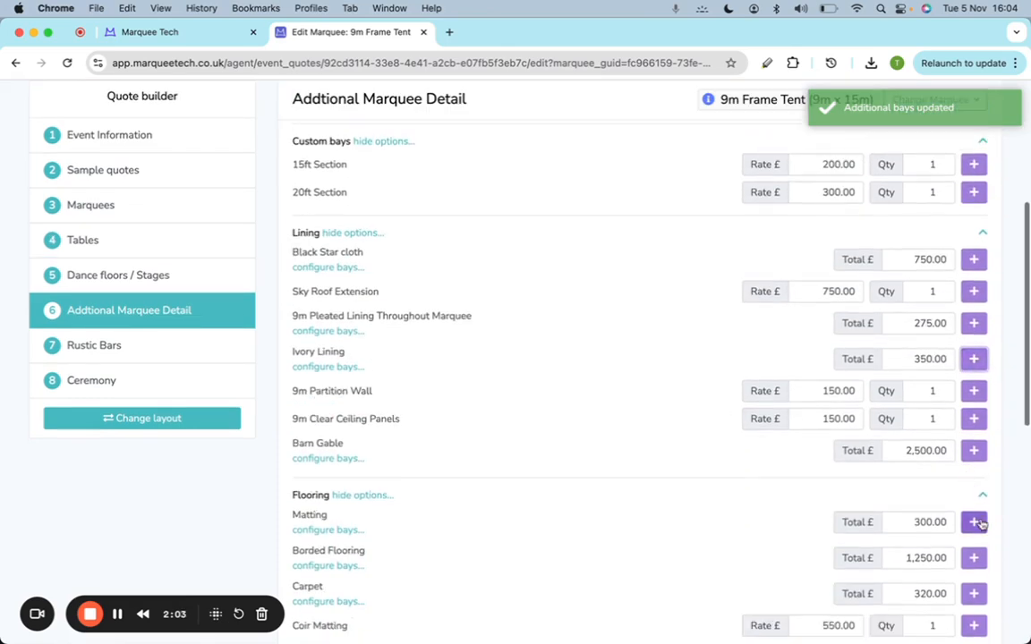
Set the additional bays quantity to 6 for a 9m x 21m tent and save the change.
click(799, 384)
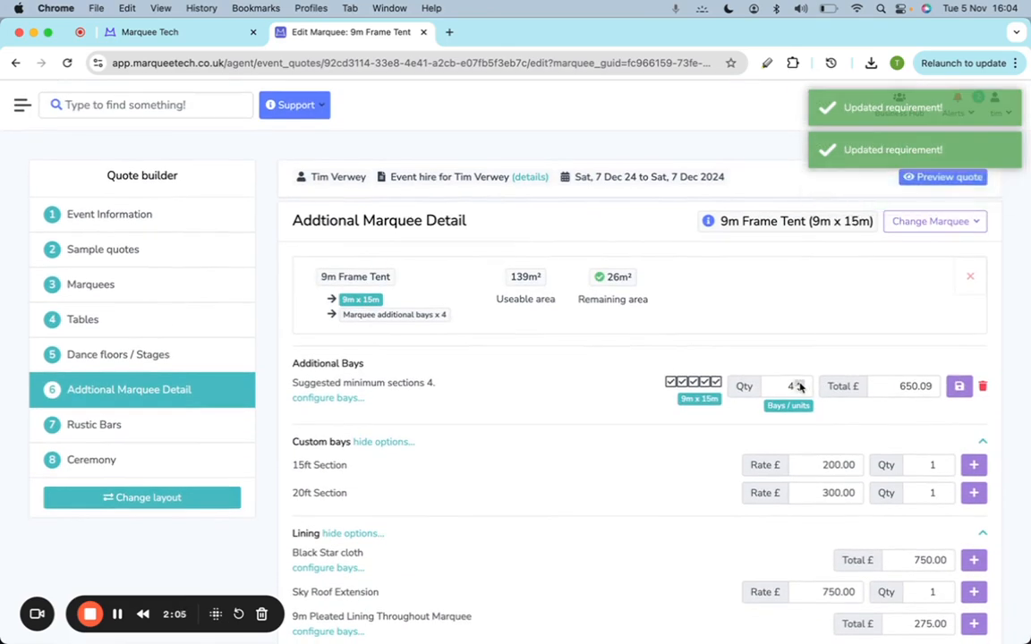
click(800, 384)
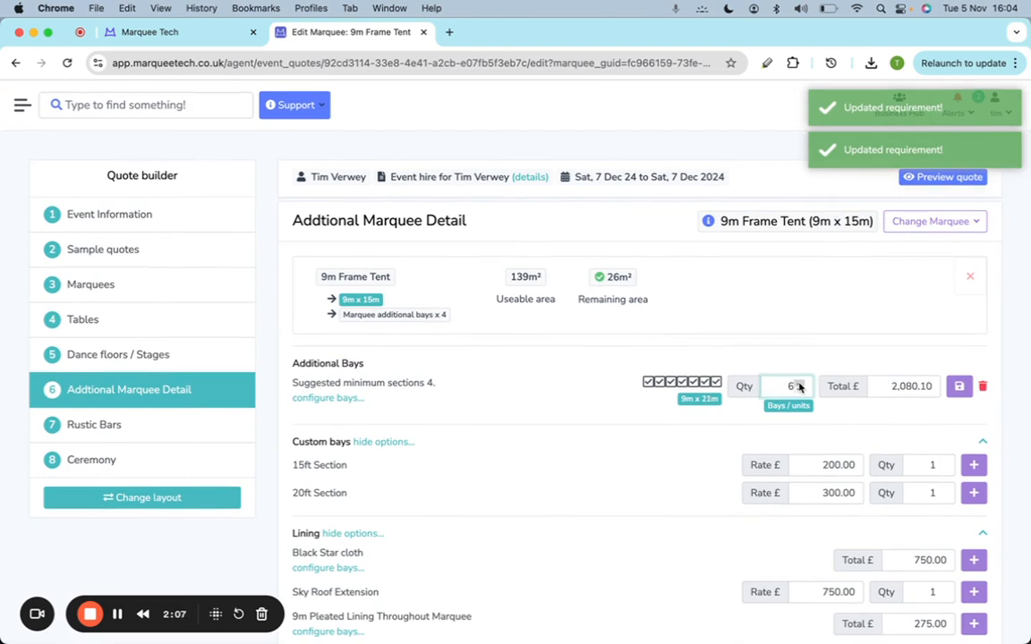
click(800, 383)
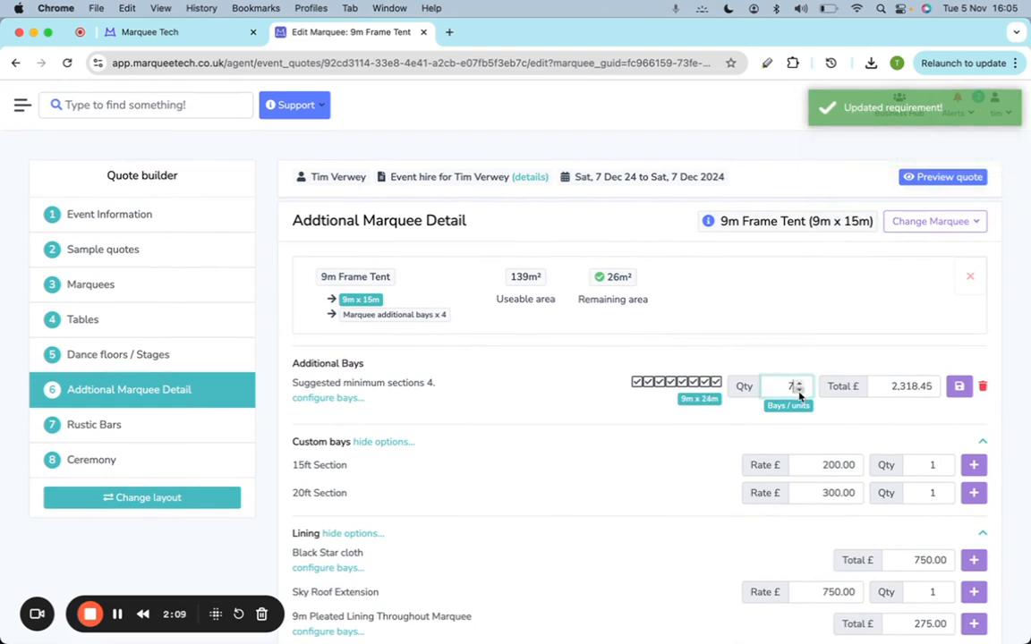
click(799, 389)
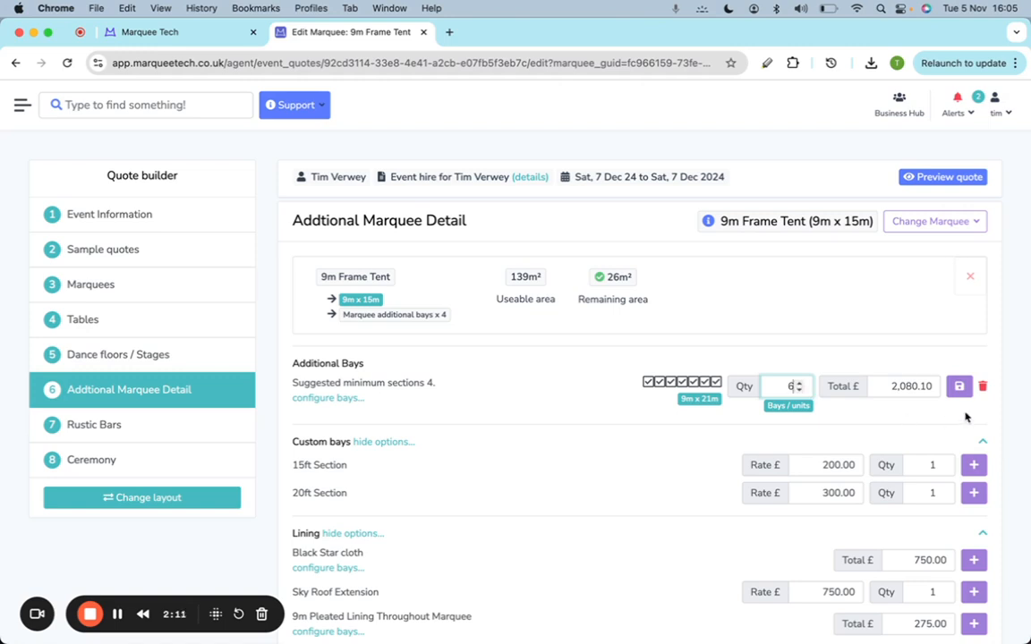
click(956, 390)
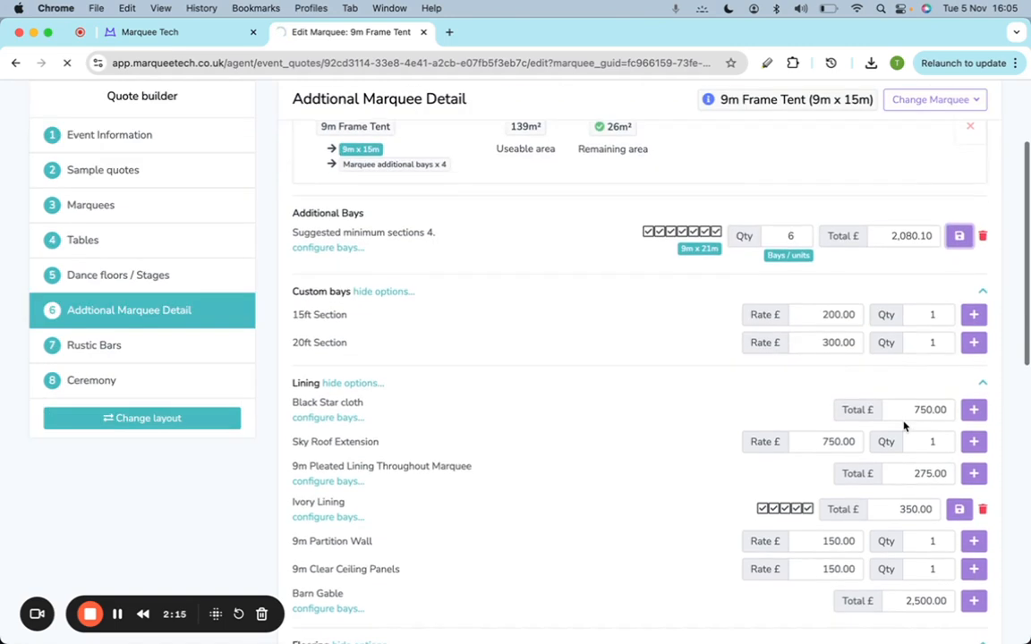
Set the 9m Clear Ceiling Panels quantity to 3 and add them to the quote.
scroll(903, 426, down, 6)
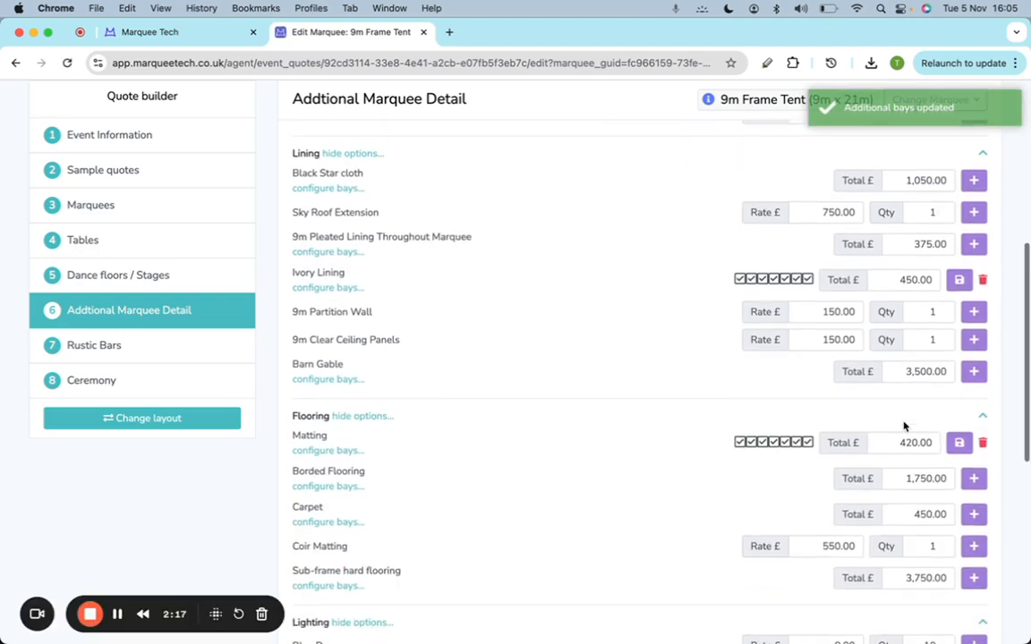
scroll(953, 305, down, 3)
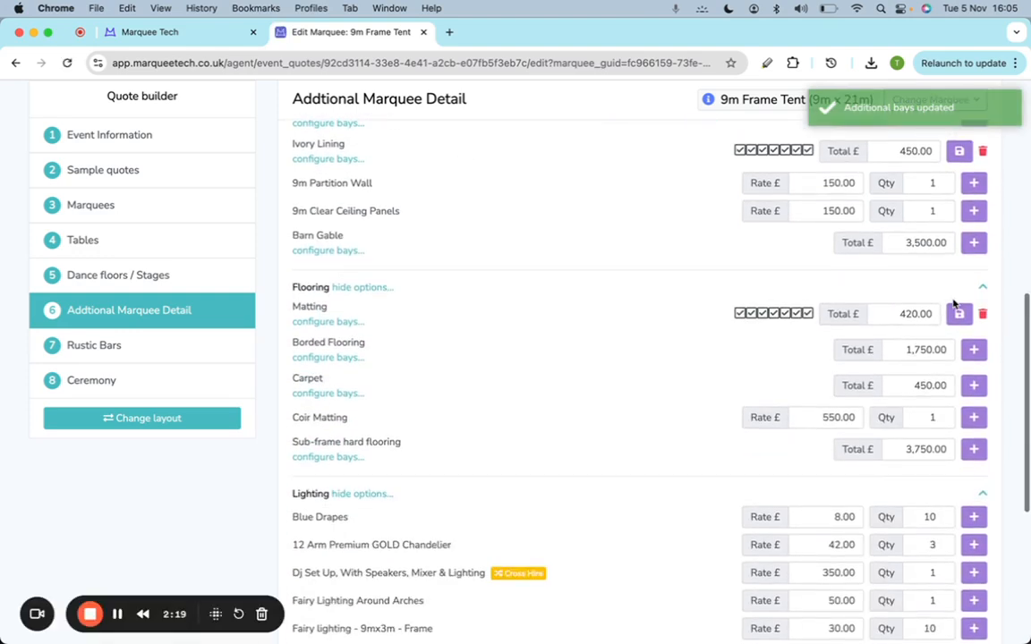
scroll(953, 302, up, 1)
double_click(935, 269)
text(3)
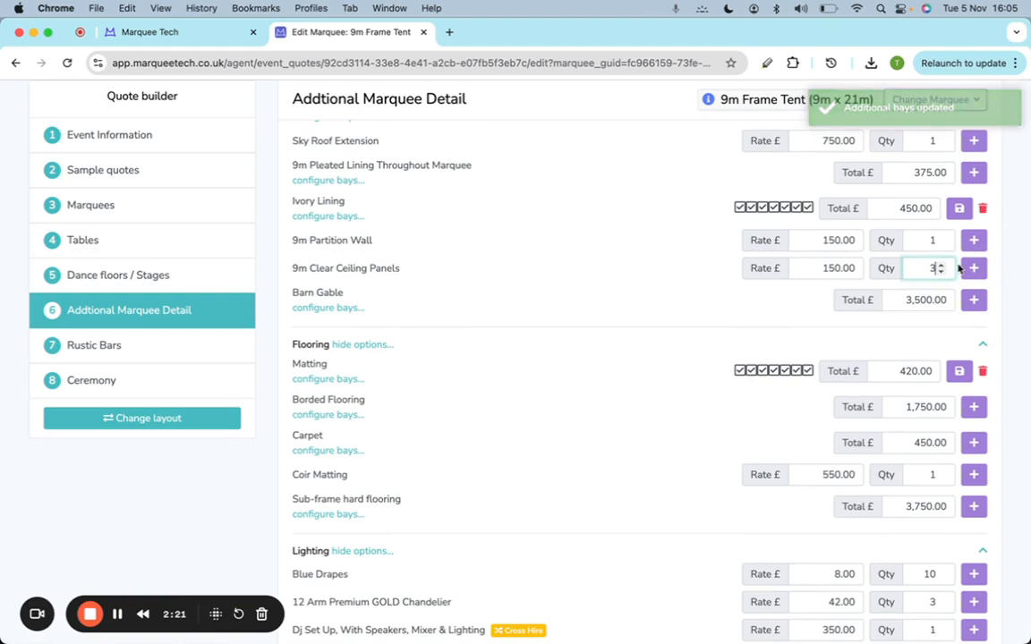
click(972, 267)
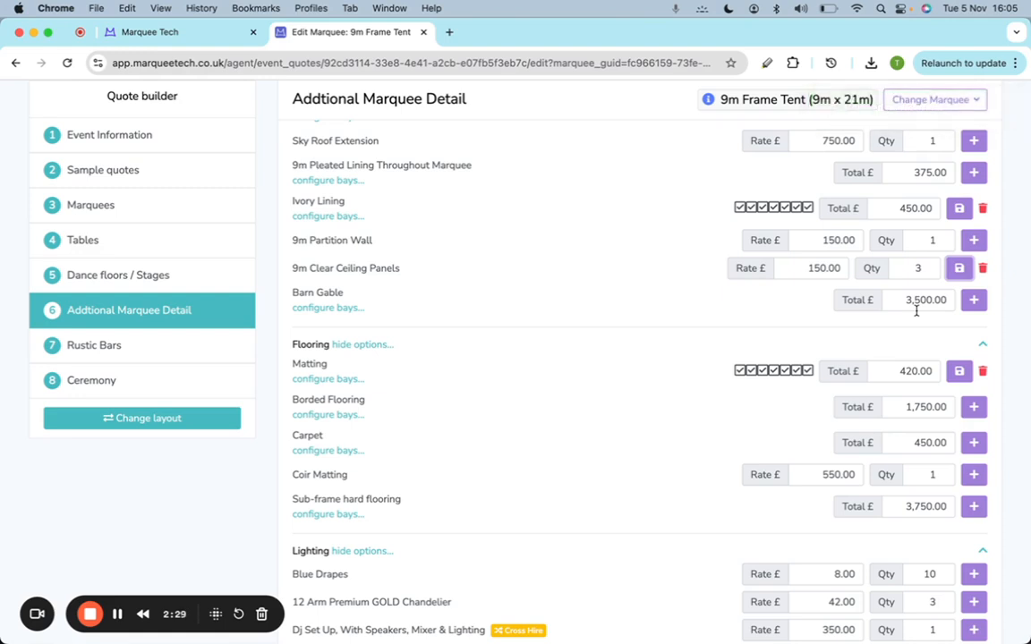
Skip the remaining builder sections to the quote and generate a floor plan for its attachments.
scroll(806, 322, down, 10)
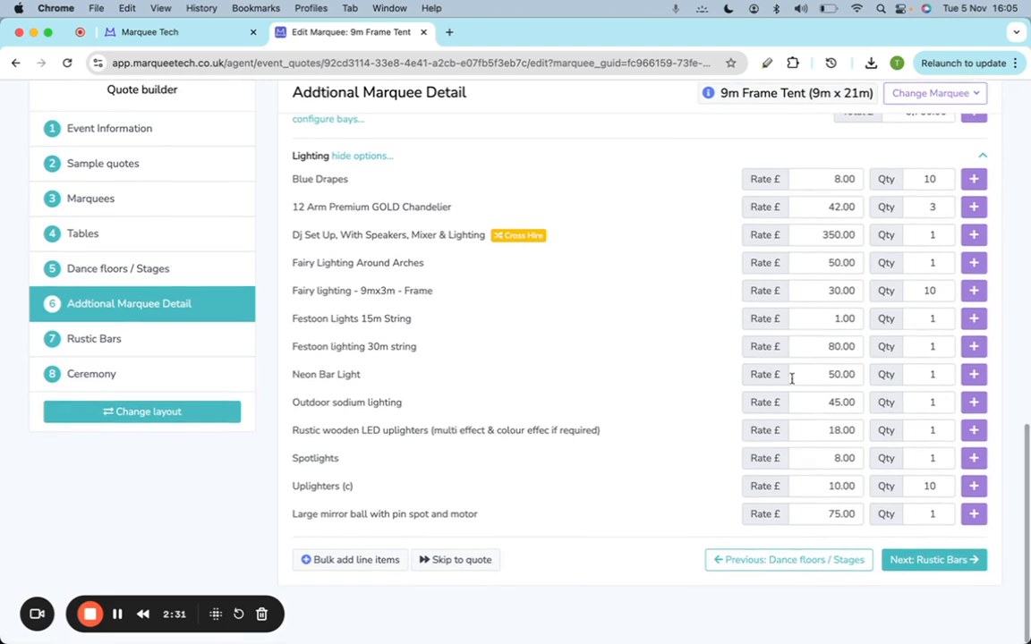
click(455, 567)
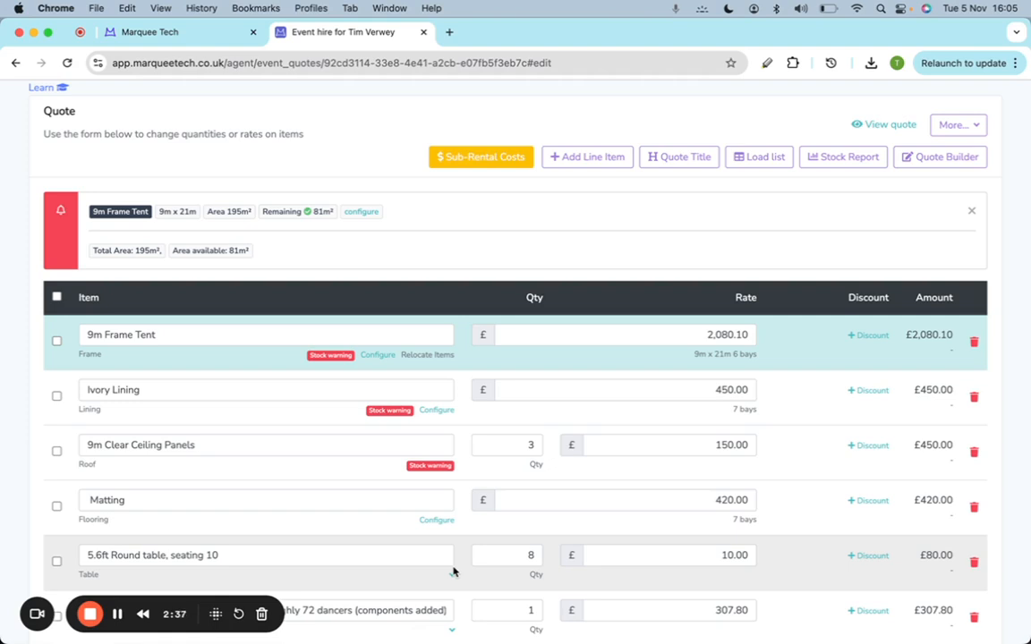
scroll(453, 570, up, 5)
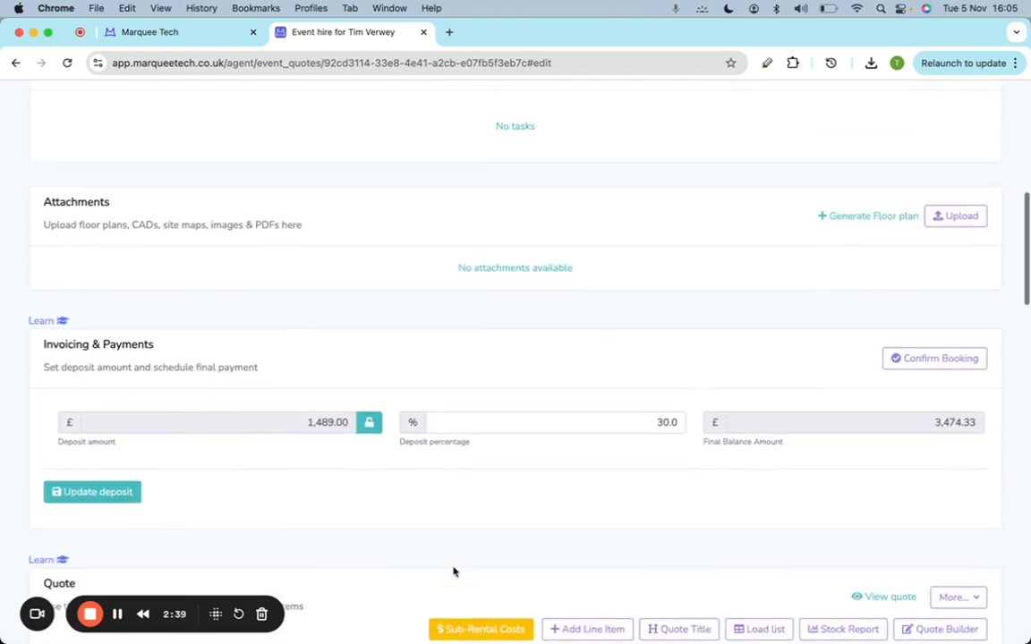
scroll(453, 571, up, 3)
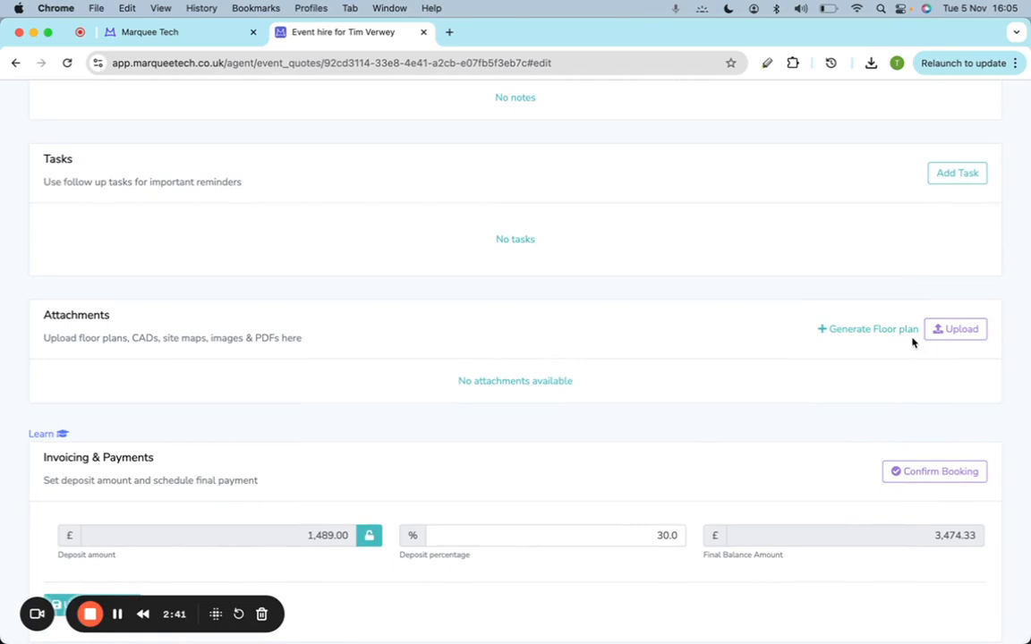
click(885, 330)
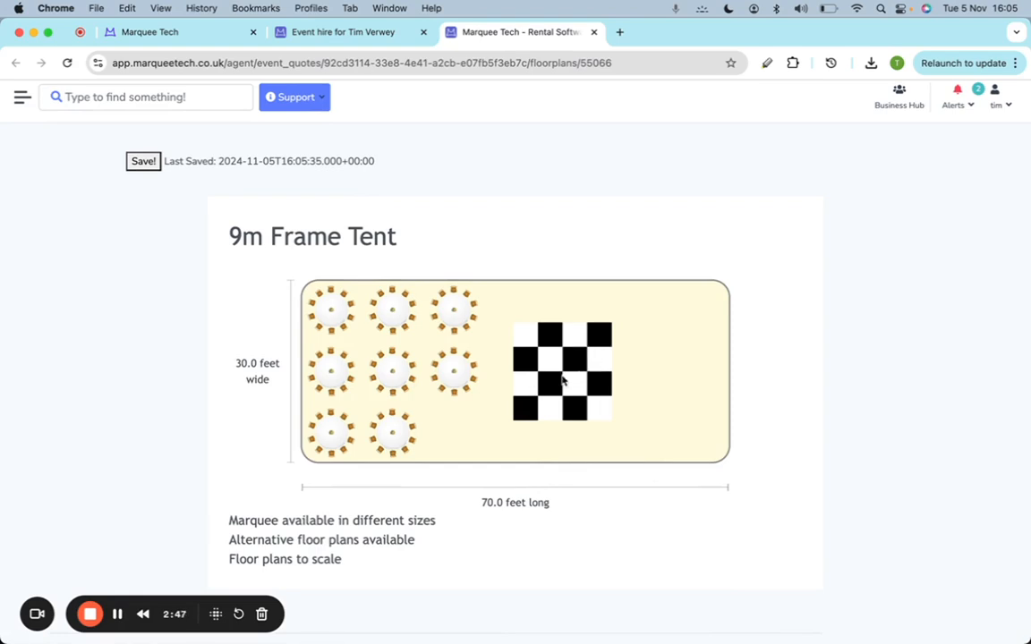
Stagger the two round tables in the third column and move the dancefloor towards the tent's far right end.
drag(455, 383, 453, 428)
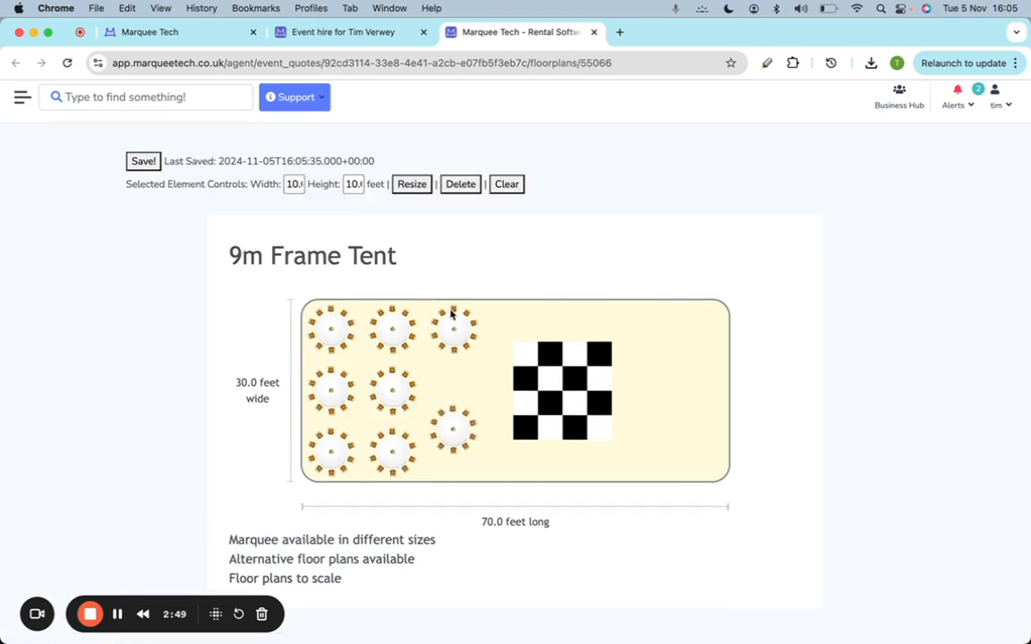
drag(452, 313, 450, 346)
drag(605, 379, 688, 396)
Add three poseur tables, a bar and three clear ceiling panels to the floor plan.
scroll(687, 398, down, 1)
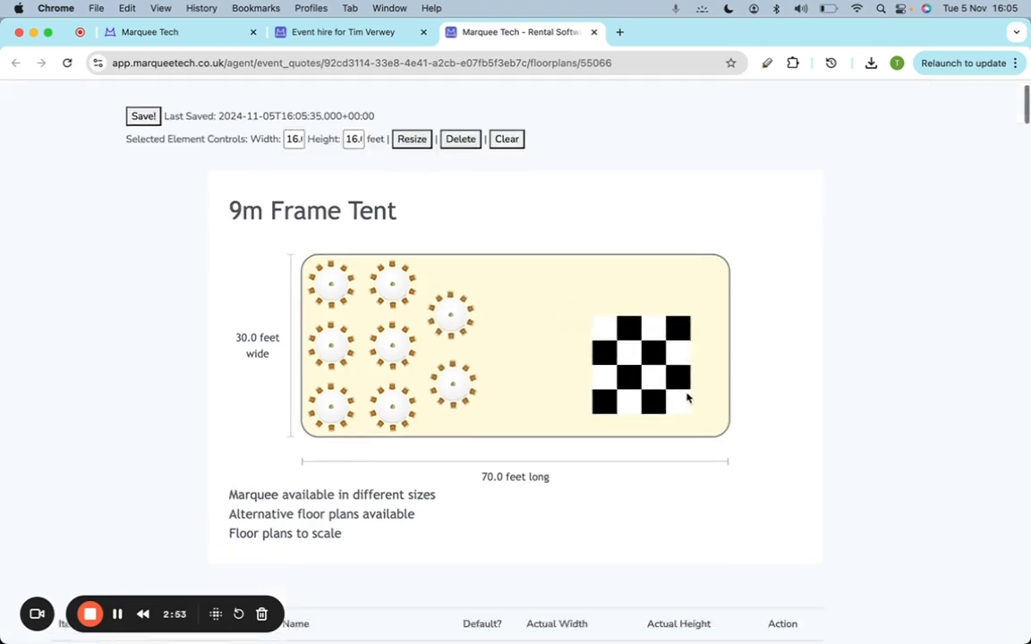
scroll(687, 398, down, 10)
click(802, 367)
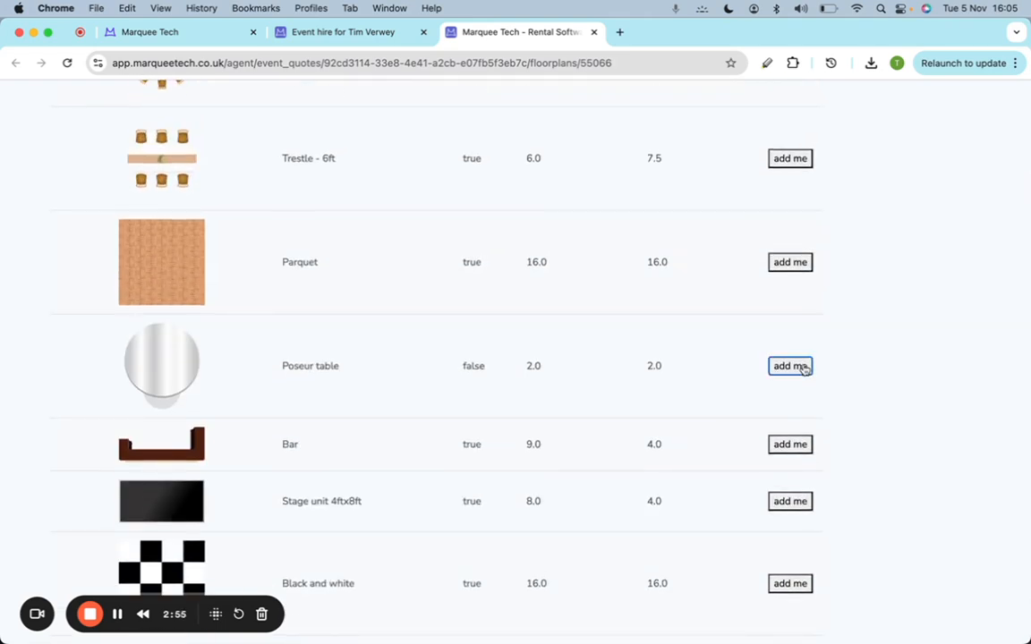
click(794, 445)
scroll(794, 442, down, 10)
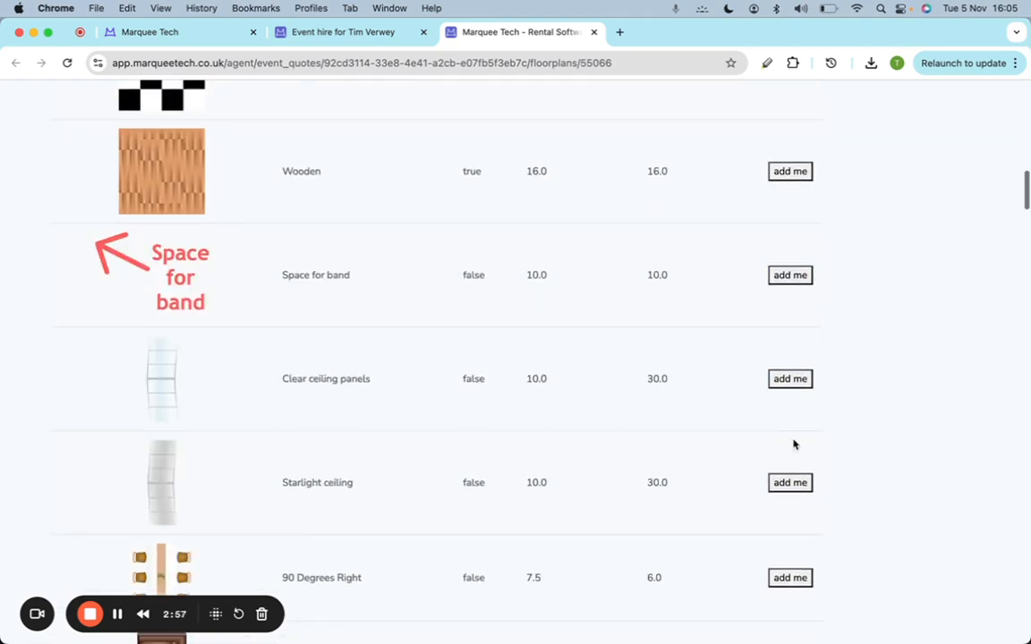
click(808, 383)
scroll(810, 390, up, 20)
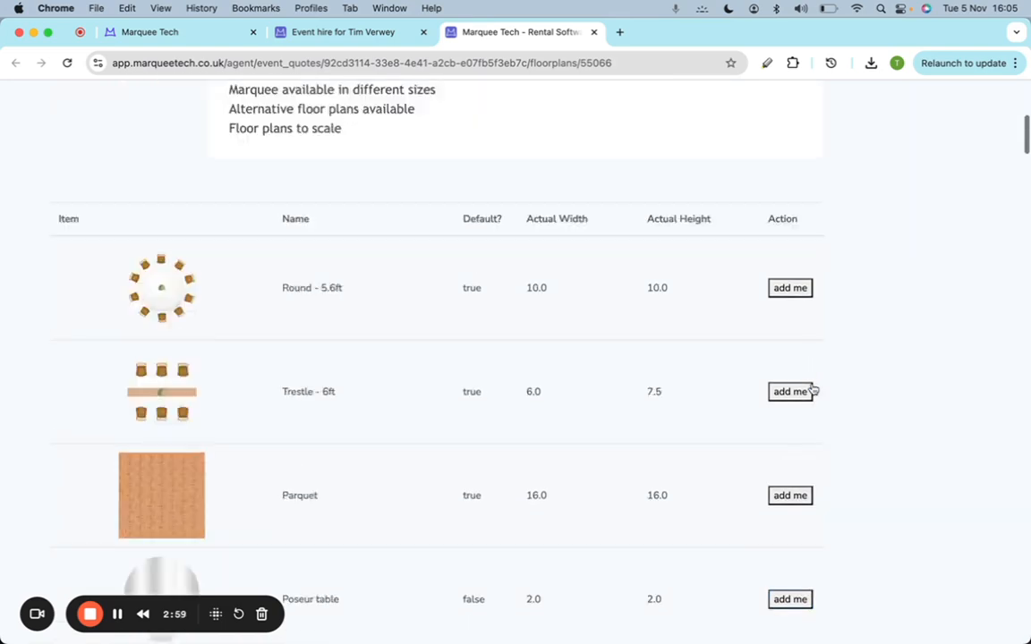
Place the three clear ceiling panels side by side over the three columns of round tables.
drag(713, 364, 327, 309)
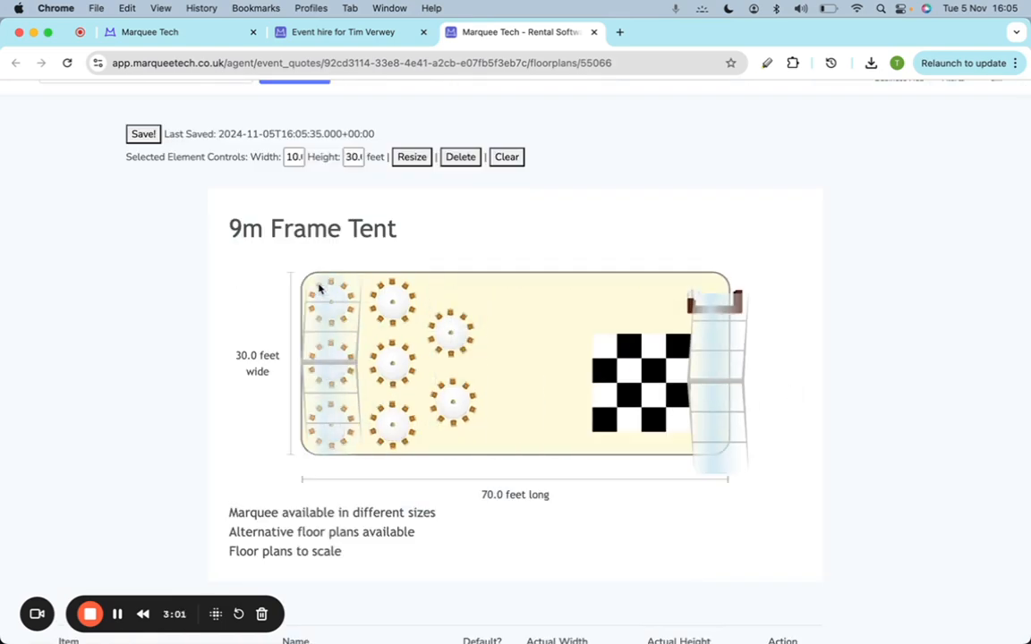
drag(709, 375, 399, 383)
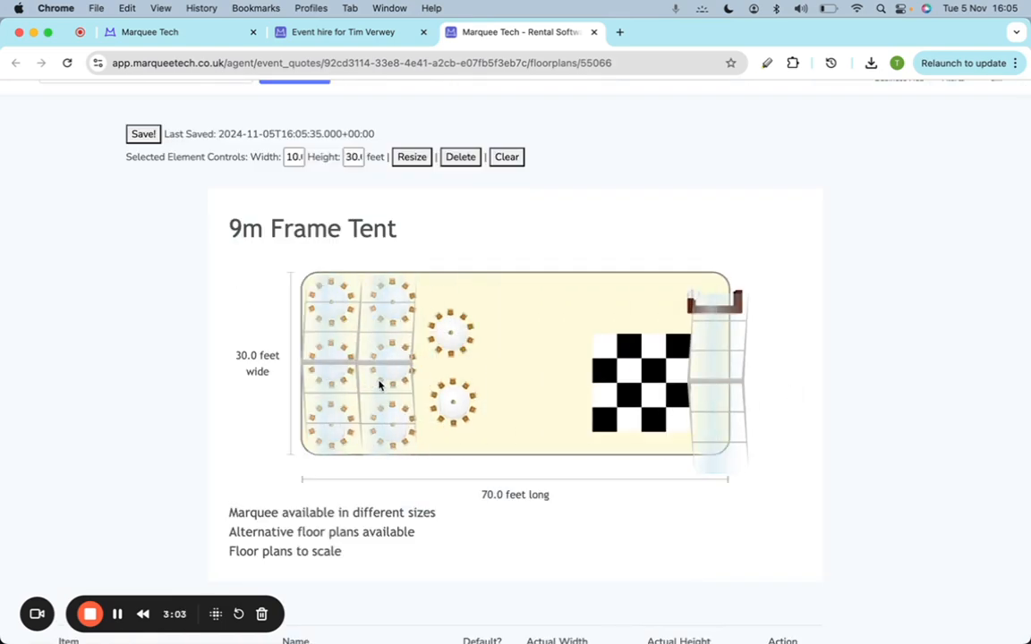
drag(709, 395, 432, 407)
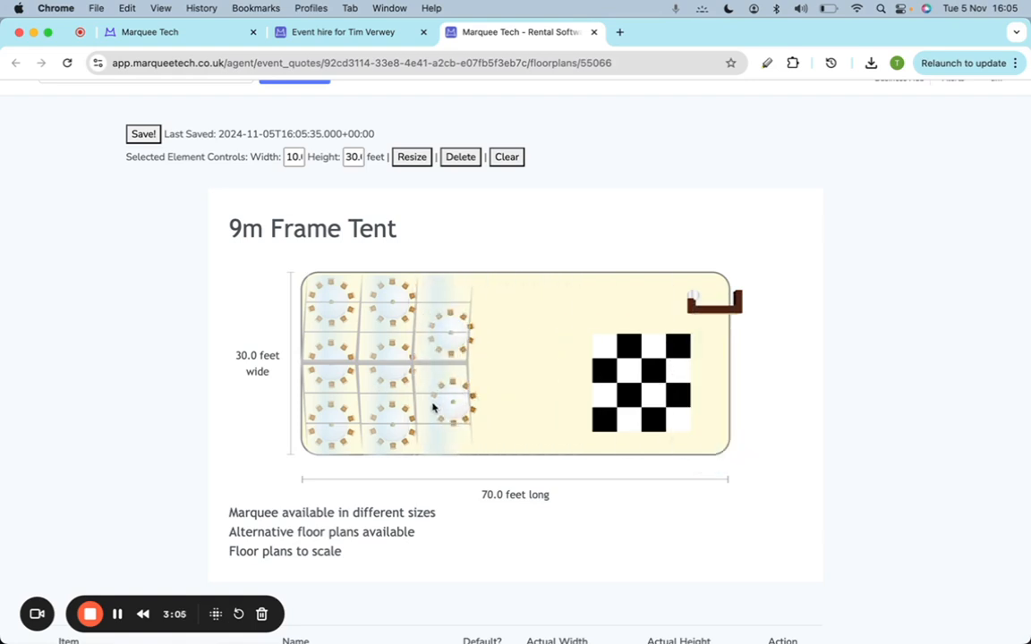
Move the bar to the tent's upper middle, the dancefloor below it, and spread the poseur tables in the right-hand area.
click(716, 312)
drag(717, 312, 549, 305)
drag(599, 340, 513, 343)
drag(695, 297, 668, 333)
drag(696, 297, 708, 356)
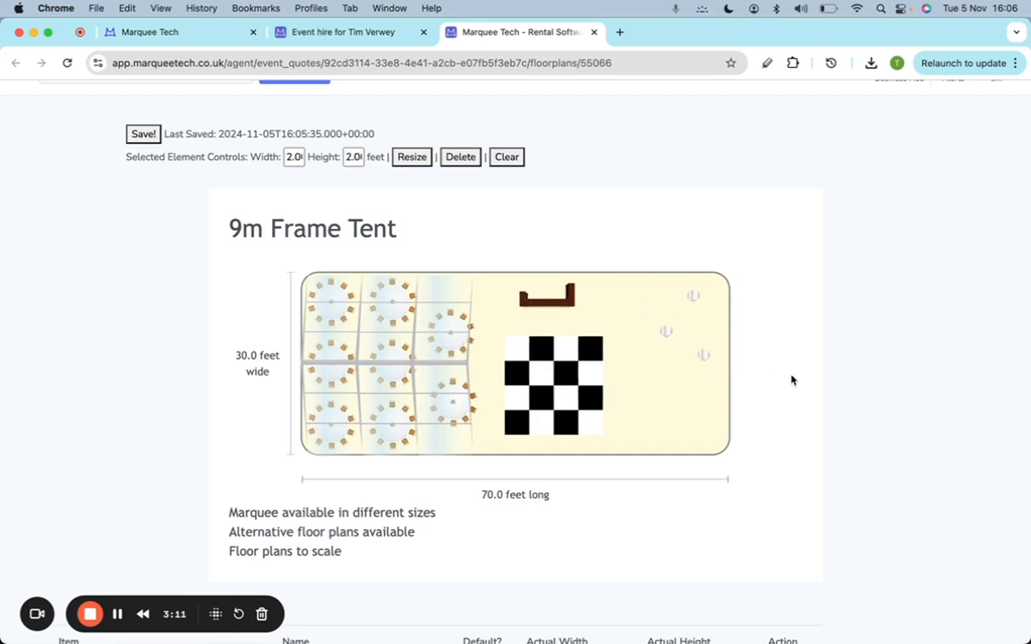
Save the floor plan and set it to show on the quote, load list and delivery note.
click(143, 133)
click(324, 36)
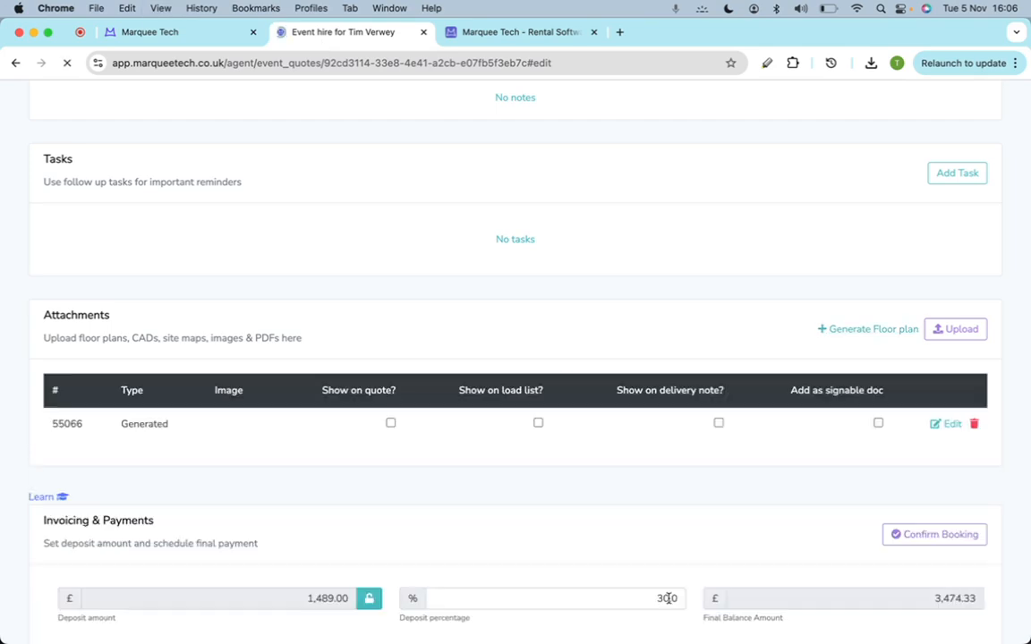
click(390, 424)
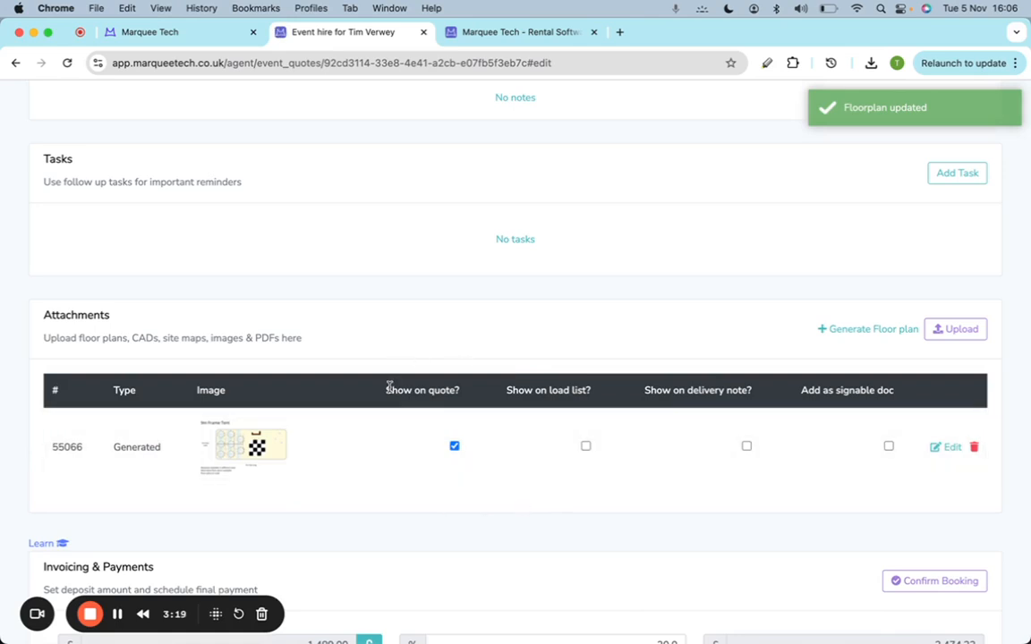
click(586, 446)
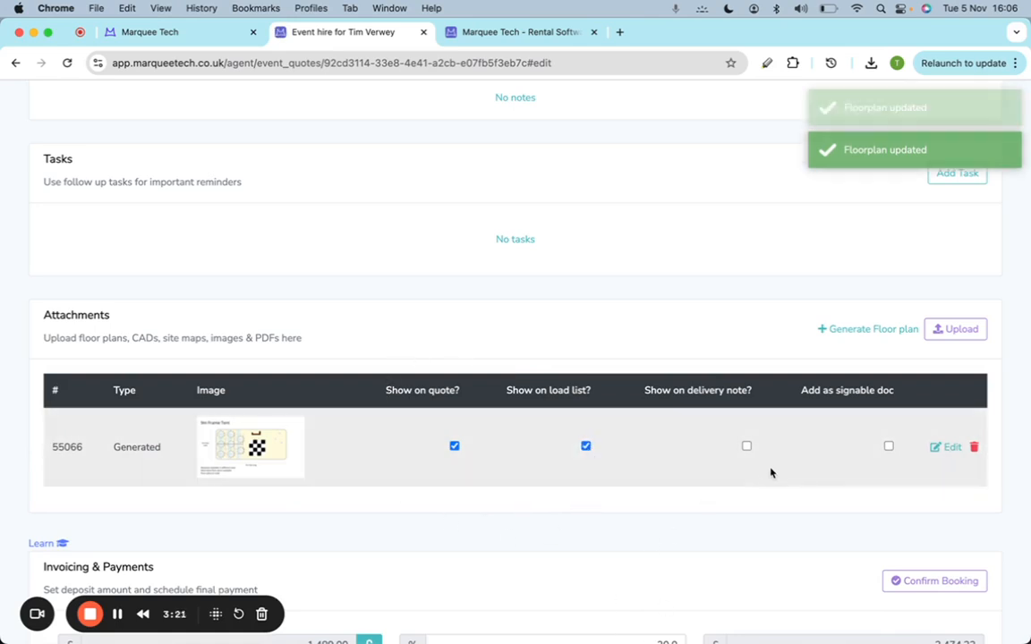
click(746, 446)
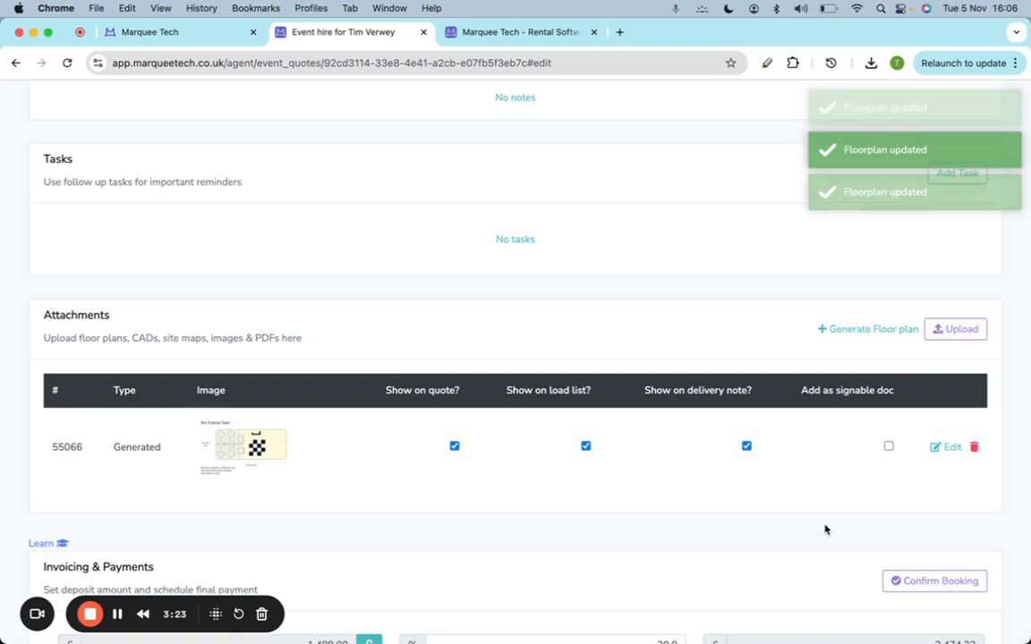
Open the customer view of the quote and review its gallery, priced items and floor plan layout.
scroll(824, 529, up, 5)
click(883, 190)
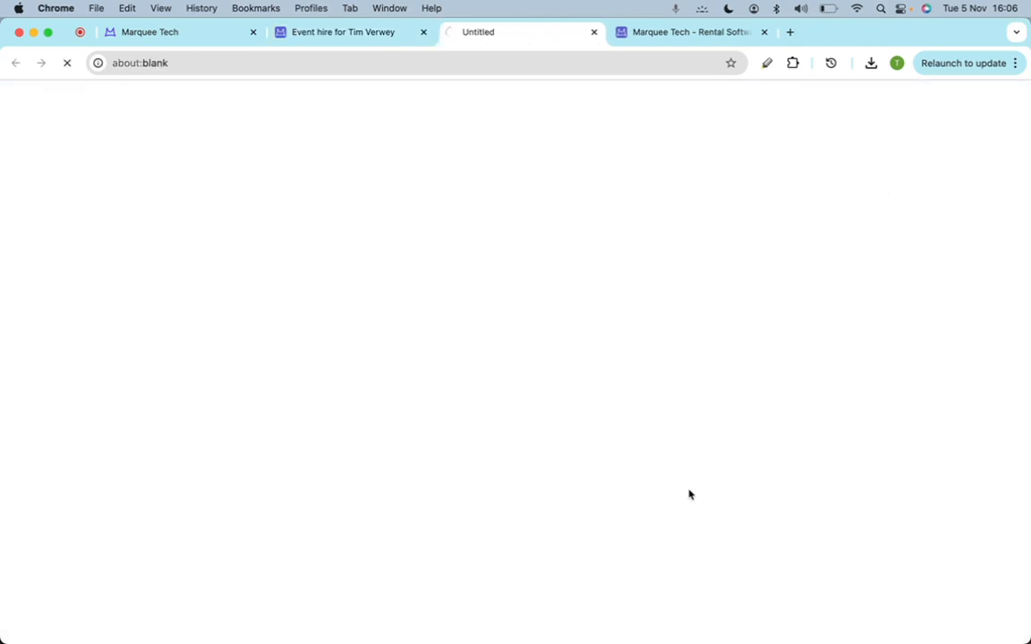
scroll(690, 514, down, 2)
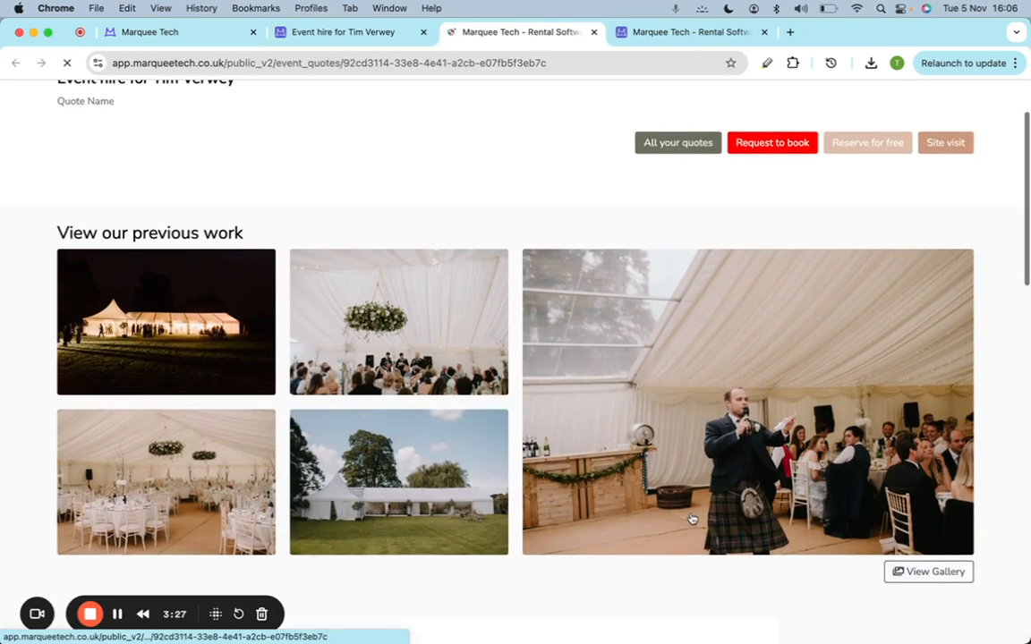
scroll(691, 507, down, 5)
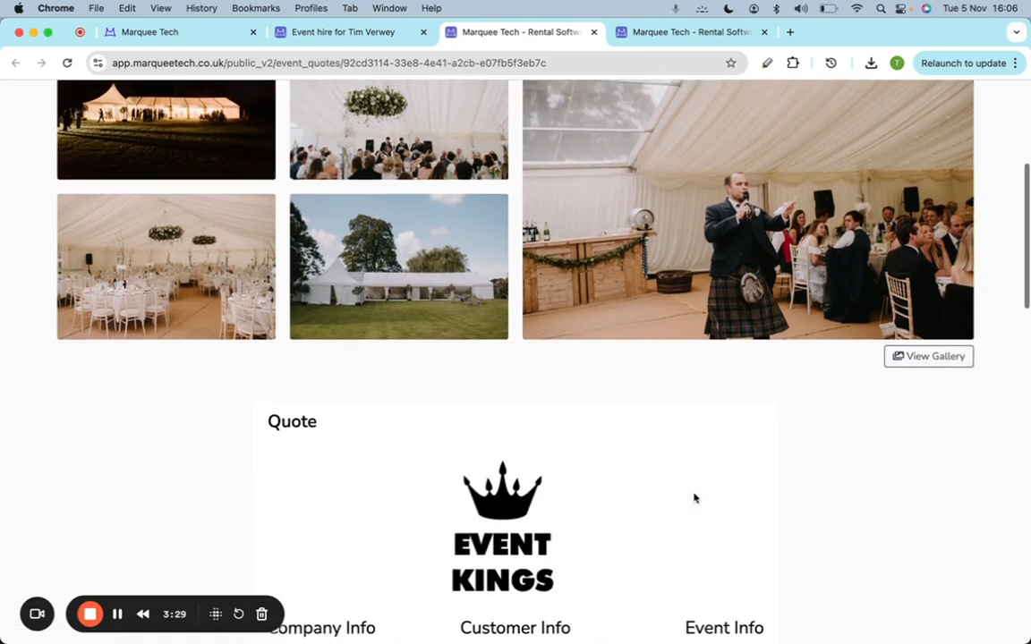
scroll(694, 497, down, 7)
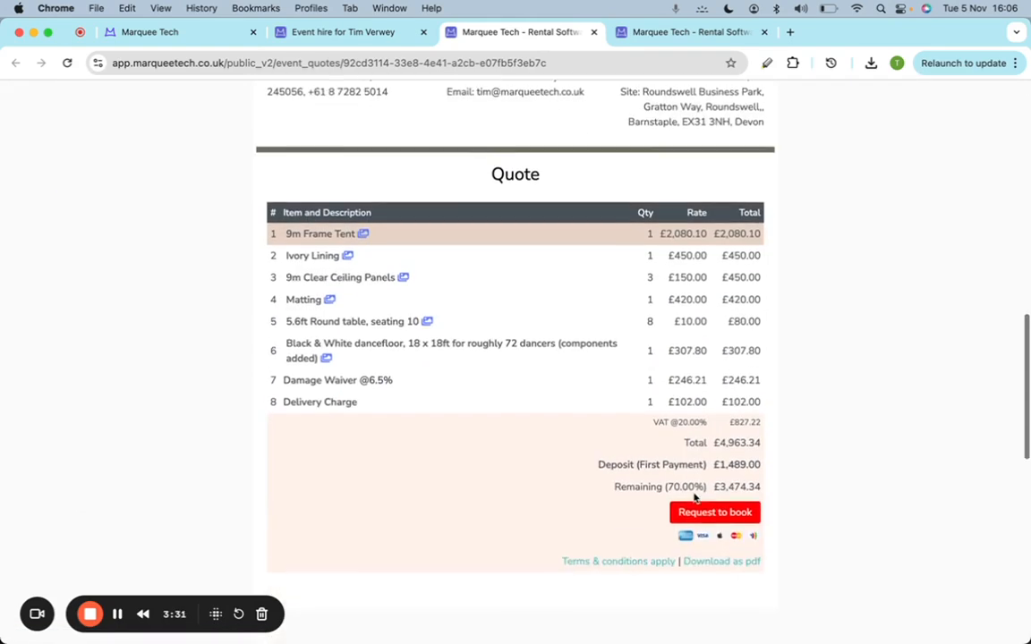
scroll(693, 493, down, 6)
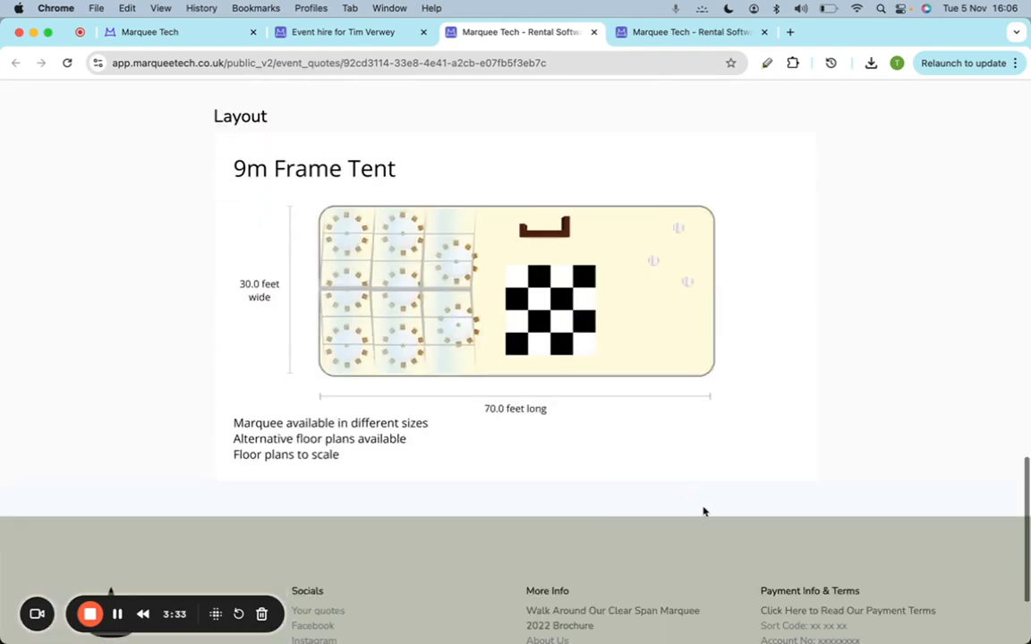